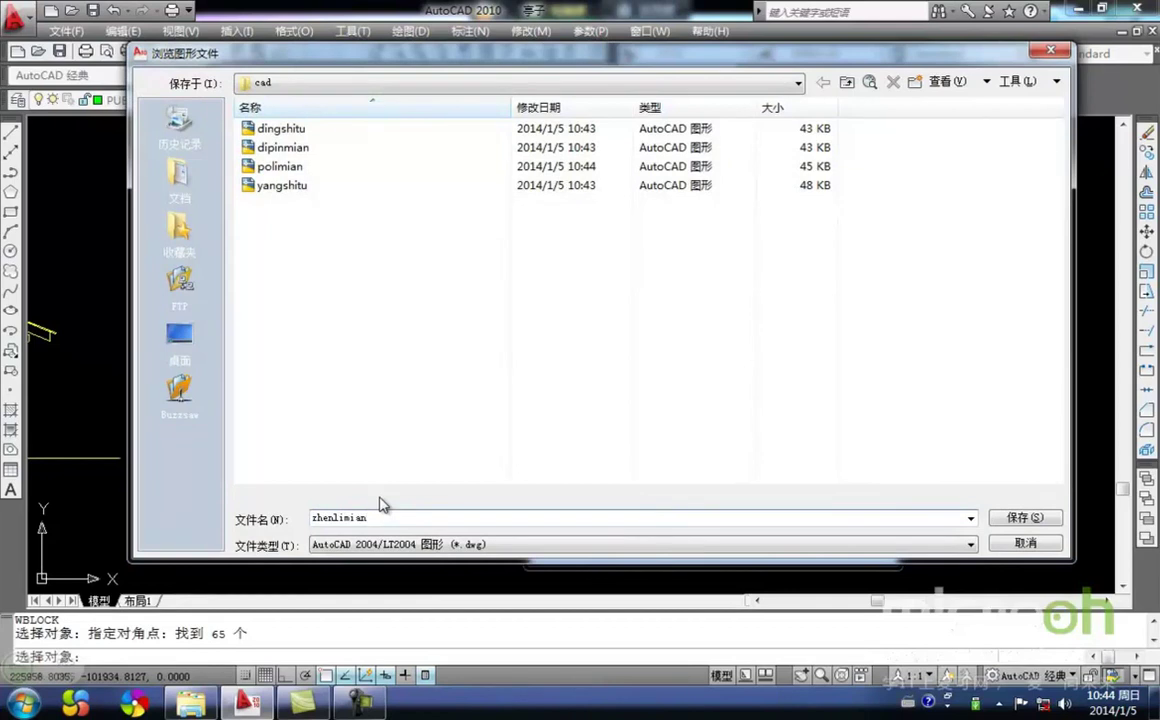
# - Save the selected front elevation as the block file zhenlimian and close the 亭子 source drawing without saving its changes
pyautogui.press('Return')
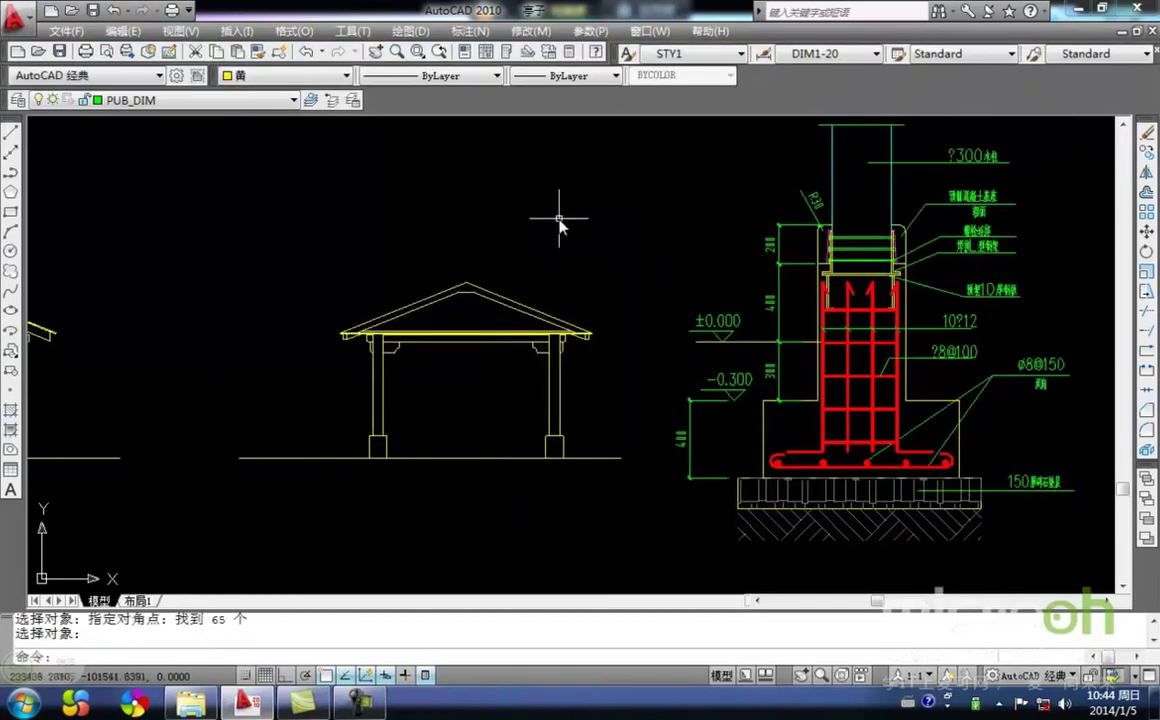
pyautogui.scroll(-6, 552, 220)
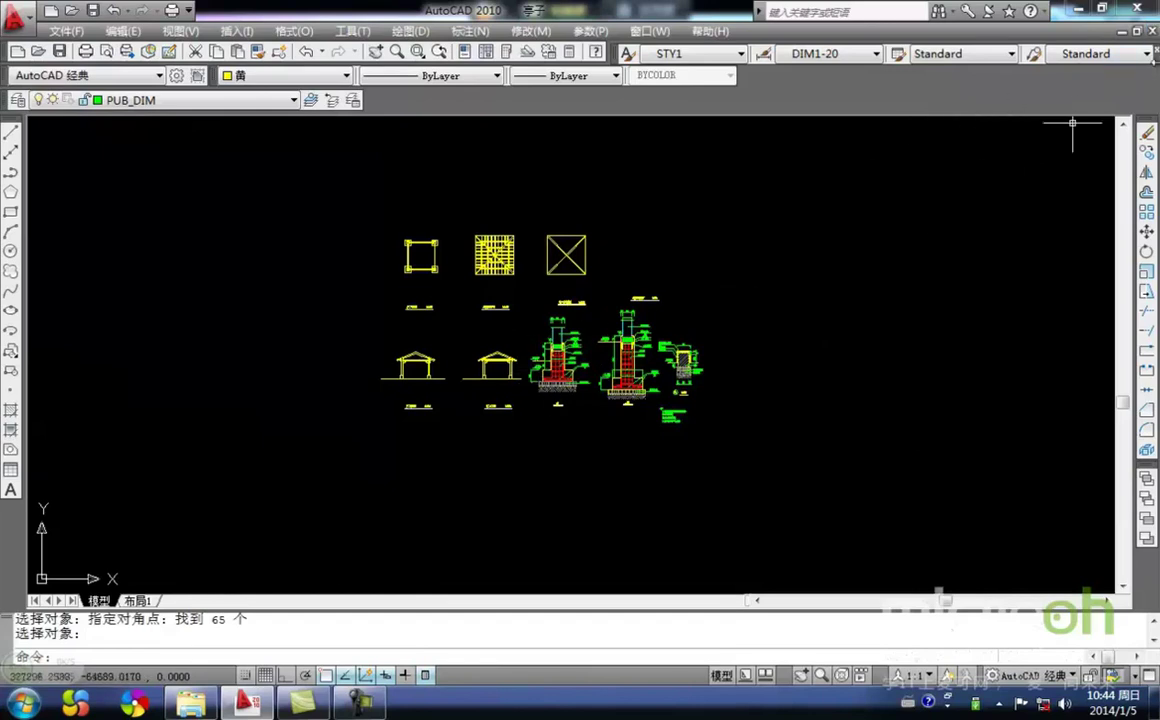
pyautogui.click(1151, 31)
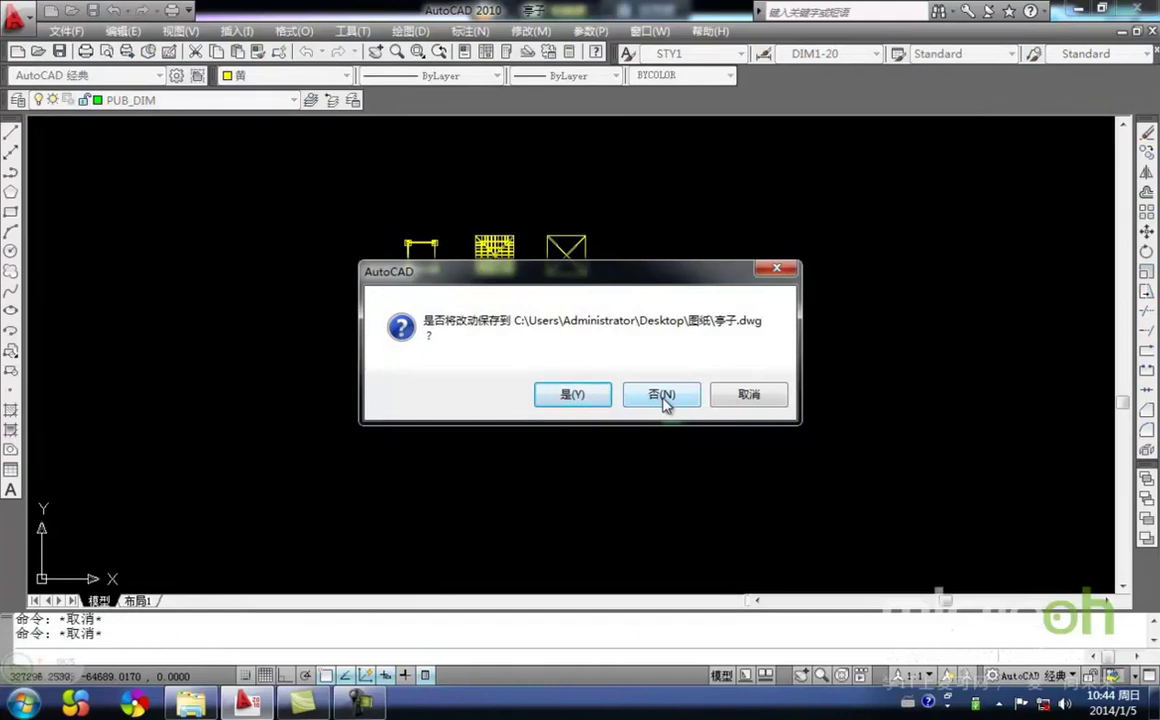
pyautogui.click(662, 396)
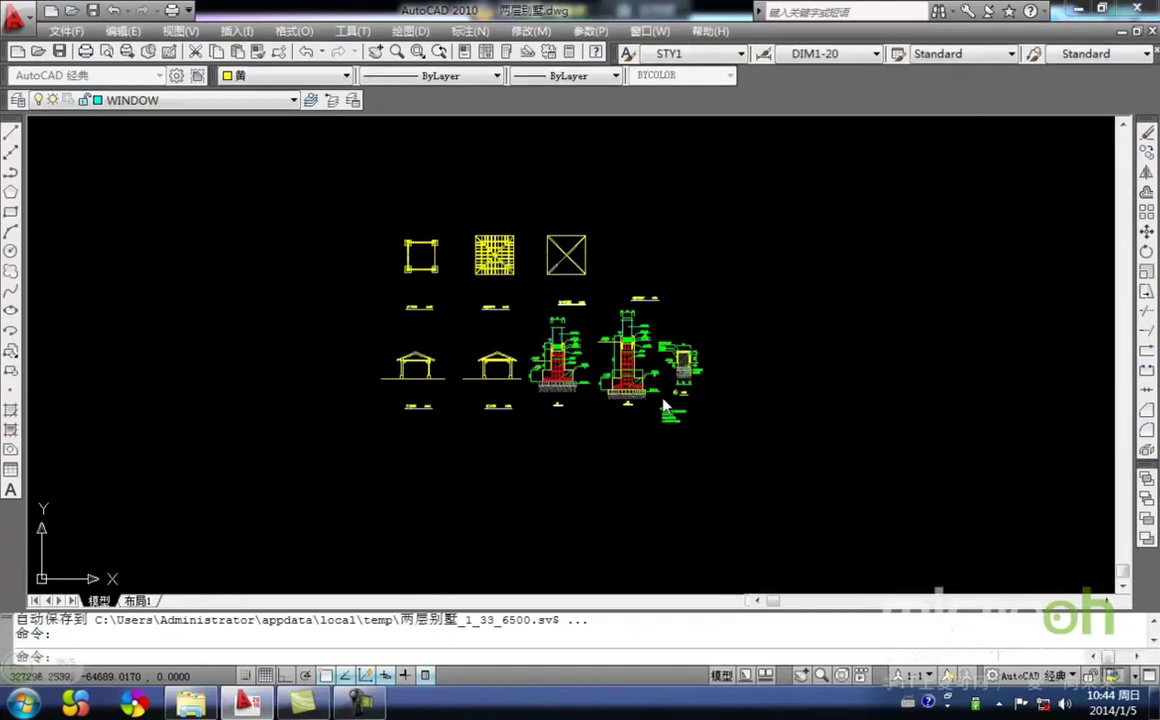
# - Minimize AutoCAD and look over the drawing files in the 图纸 folder on the desktop
pyautogui.click(1078, 9)
pyautogui.click(173, 563)
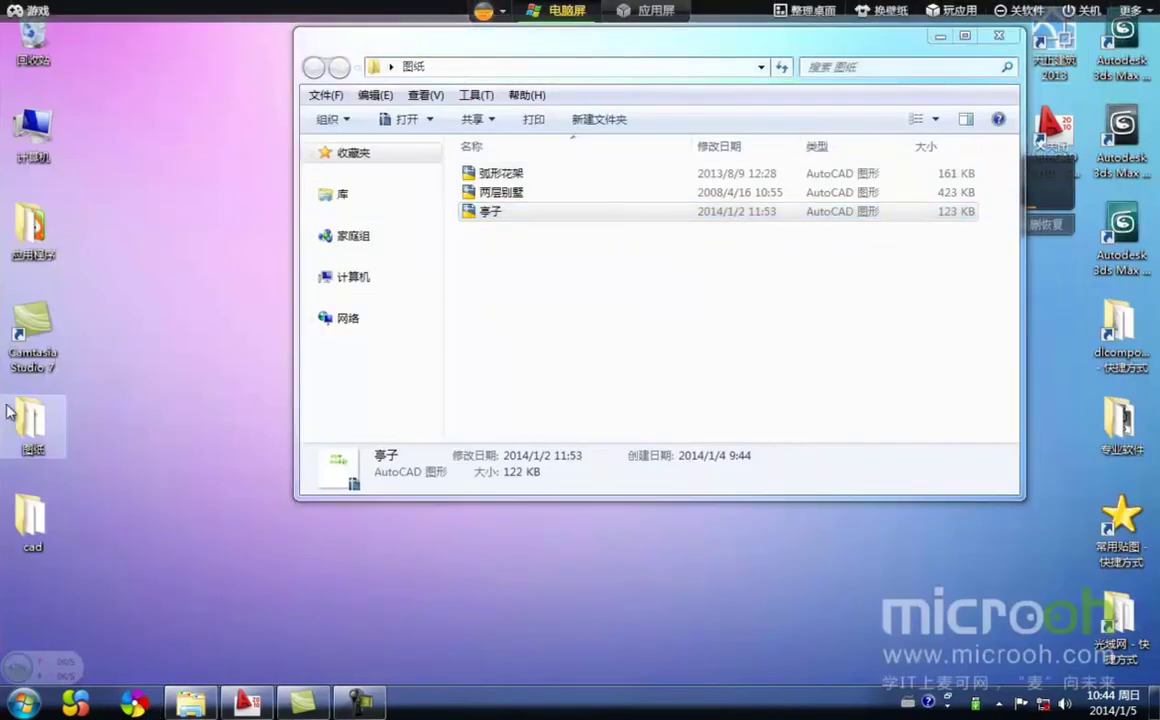
pyautogui.click(540, 368)
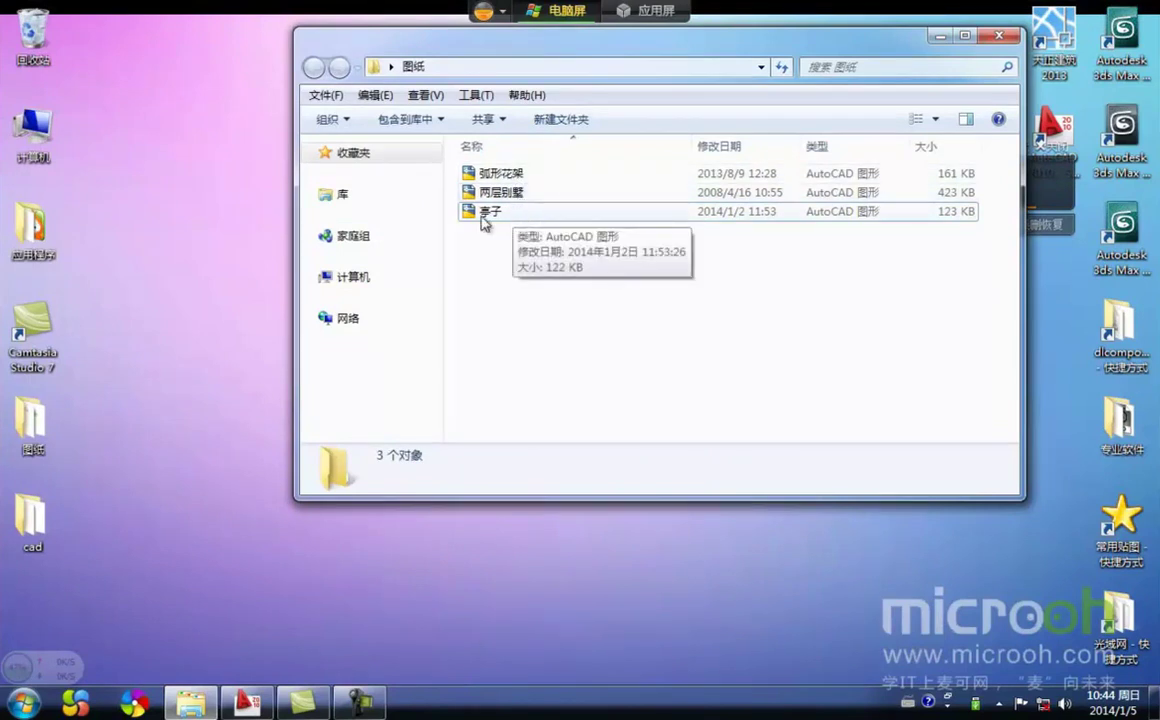
pyautogui.moveTo(495, 212)
pyautogui.mouseDown()
pyautogui.moveTo(370, 588)
pyautogui.moveTo(248, 690)
pyautogui.moveTo(392, 603)
pyautogui.moveTo(382, 548)
pyautogui.moveTo(392, 558)
pyautogui.mouseUp()
pyautogui.scroll(5, 390, 405)
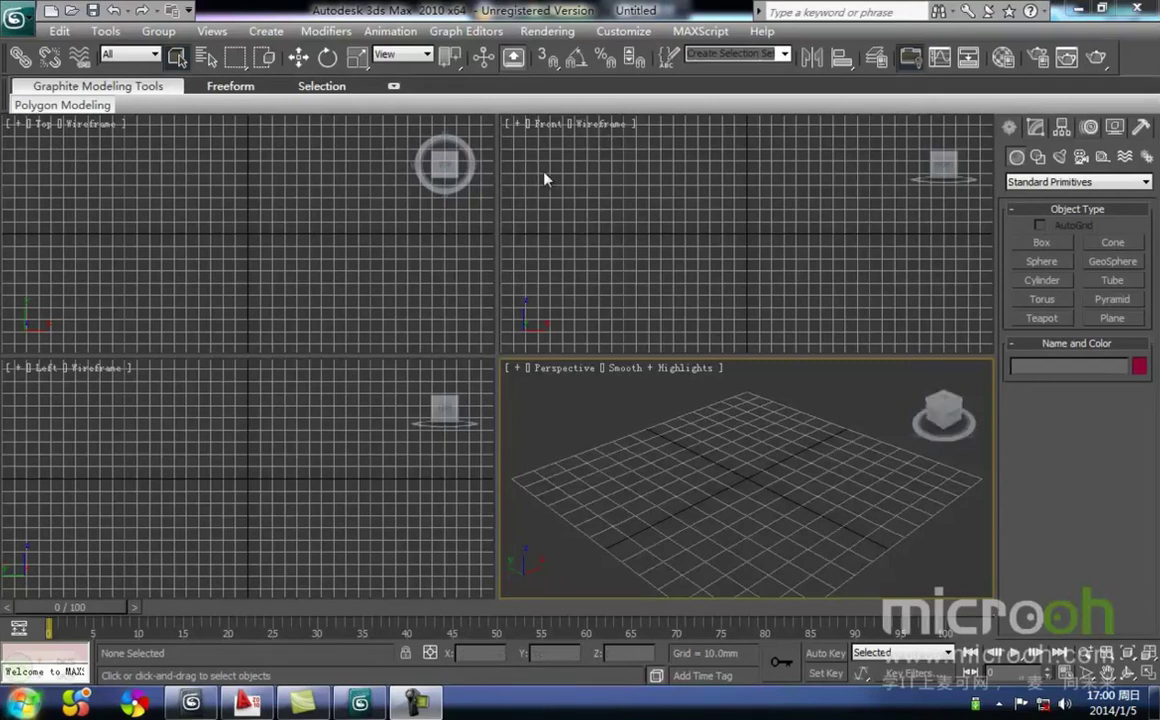
# - Switch the snap mode to 2.5D, enable angle snap and set its angle to 90 degrees
pyautogui.moveTo(548, 57); pyautogui.dragTo(550, 112)
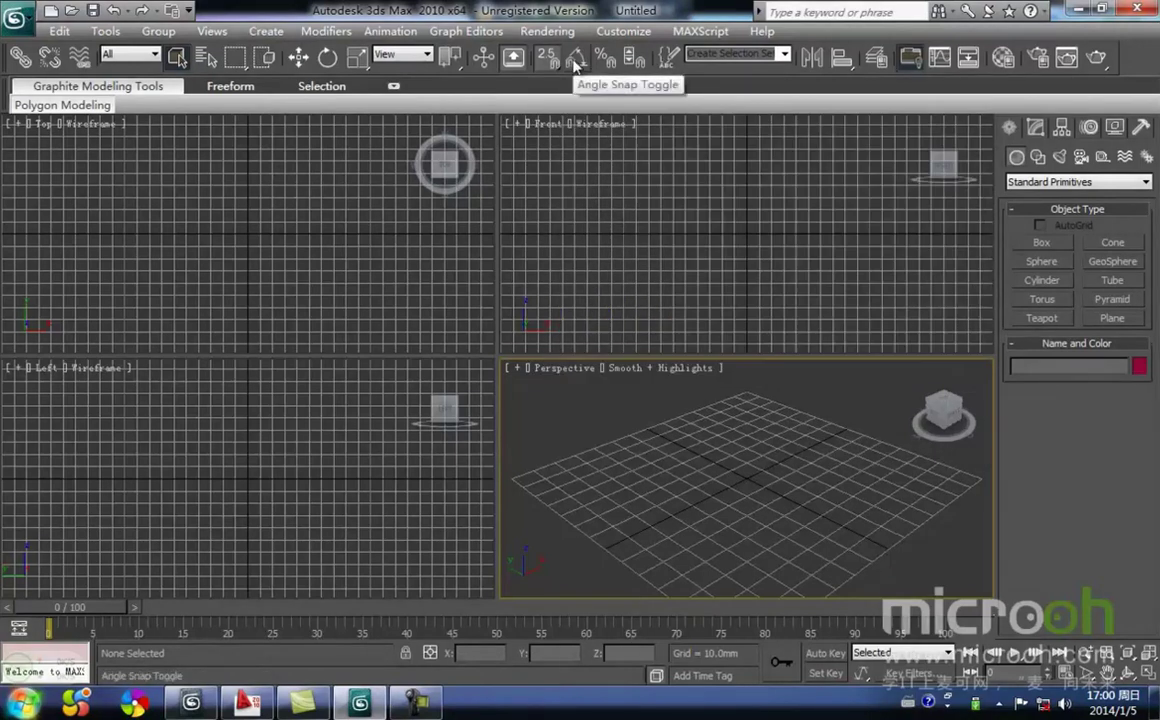
pyautogui.click(576, 58)
pyautogui.rightClick(576, 60)
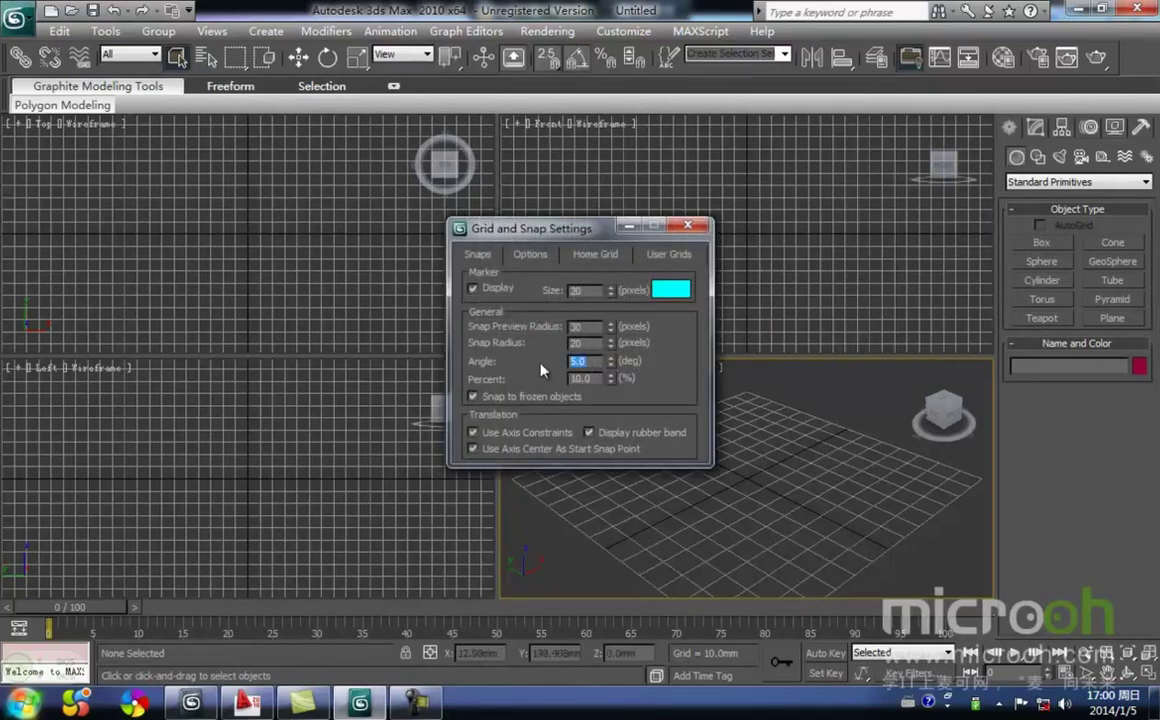
pyautogui.write('90')
pyautogui.click(478, 256)
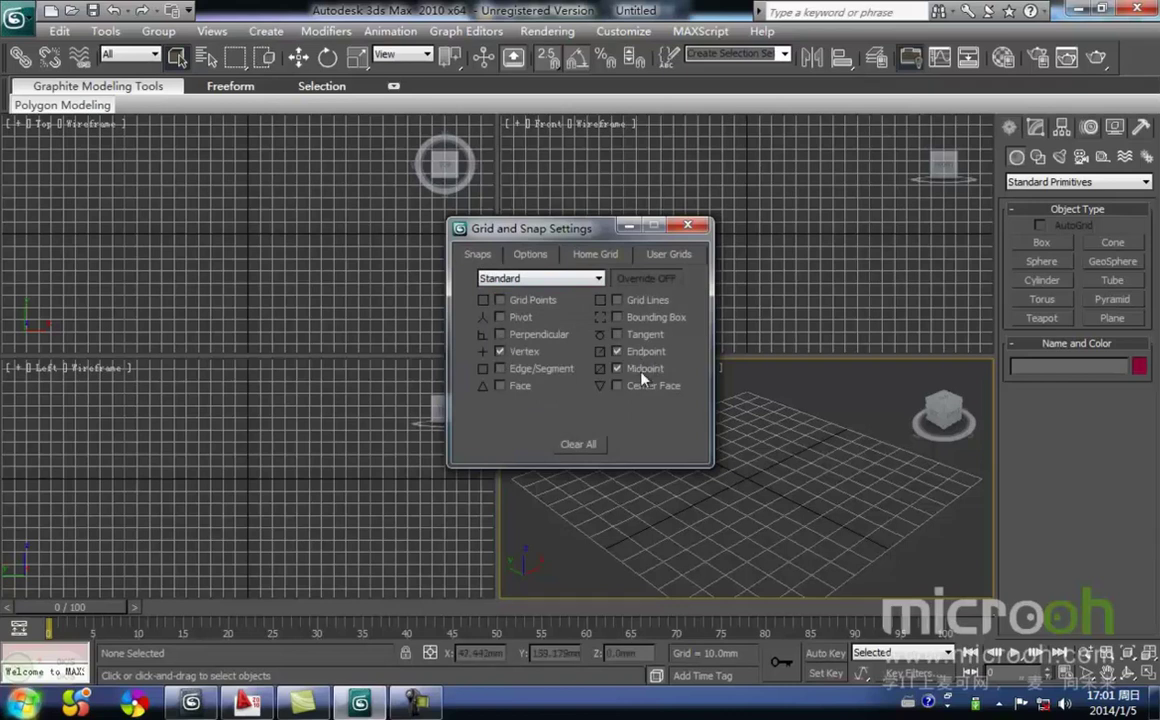
pyautogui.click(541, 256)
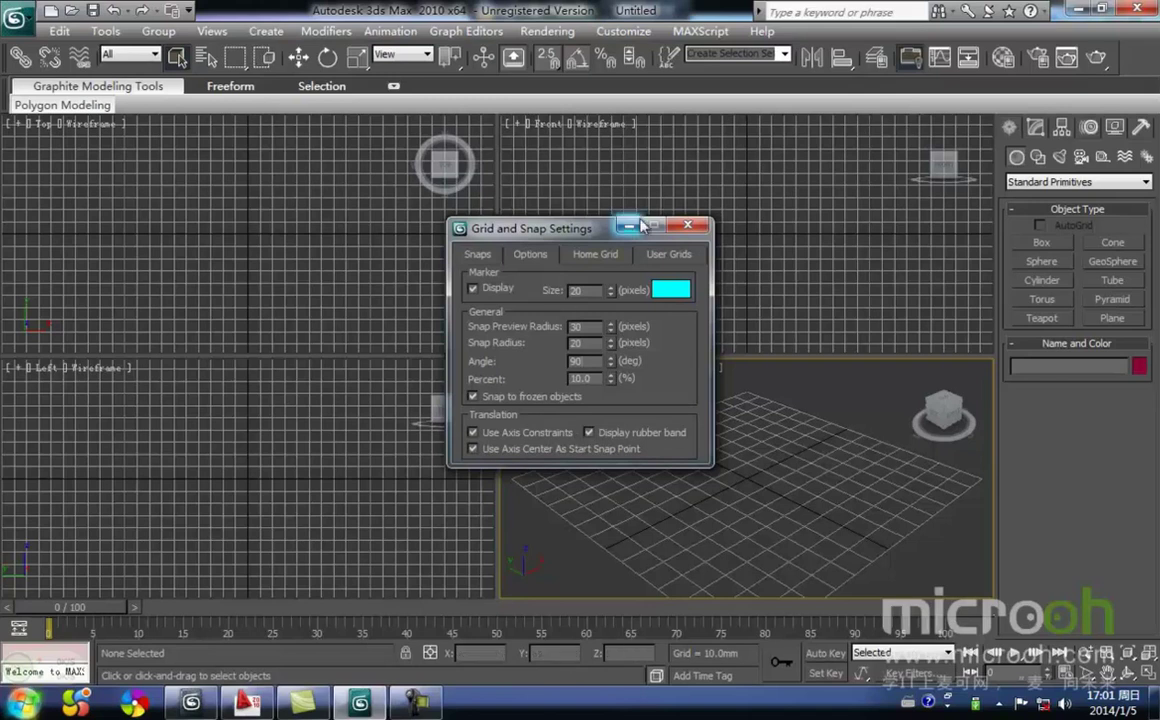
pyautogui.click(688, 225)
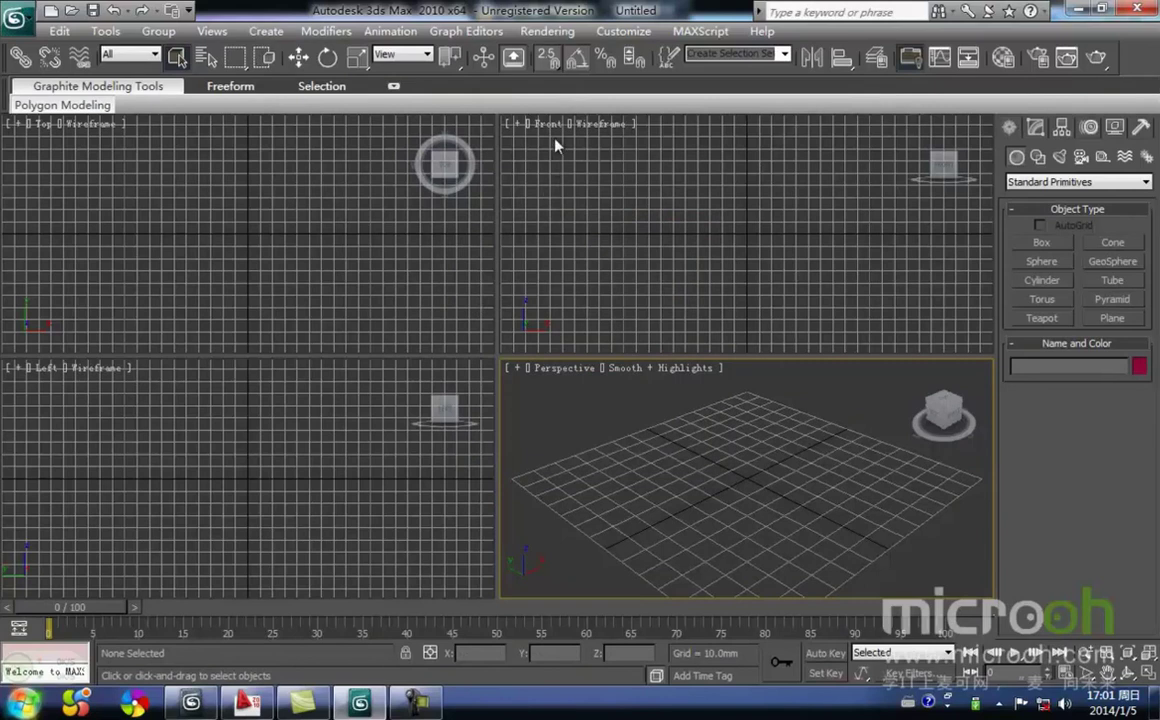
# - Set the display unit scale to metric Millimeters in the units setup
pyautogui.click(624, 31)
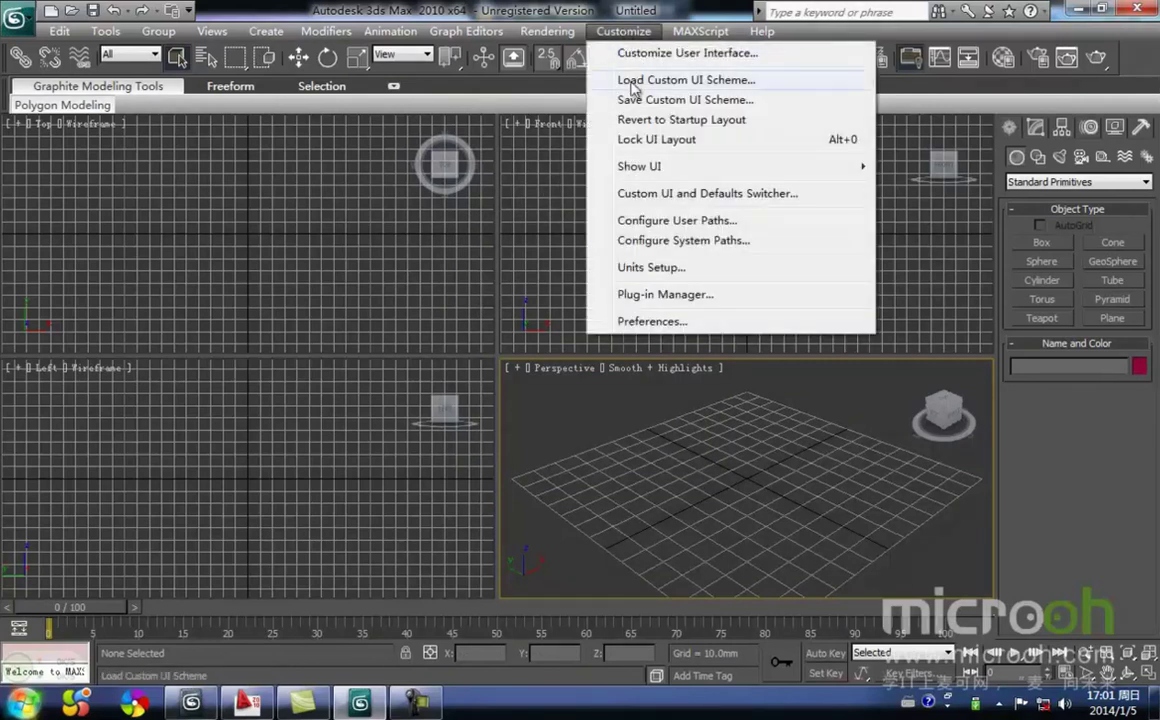
pyautogui.click(641, 268)
pyautogui.moveTo(563, 186); pyautogui.dragTo(575, 190)
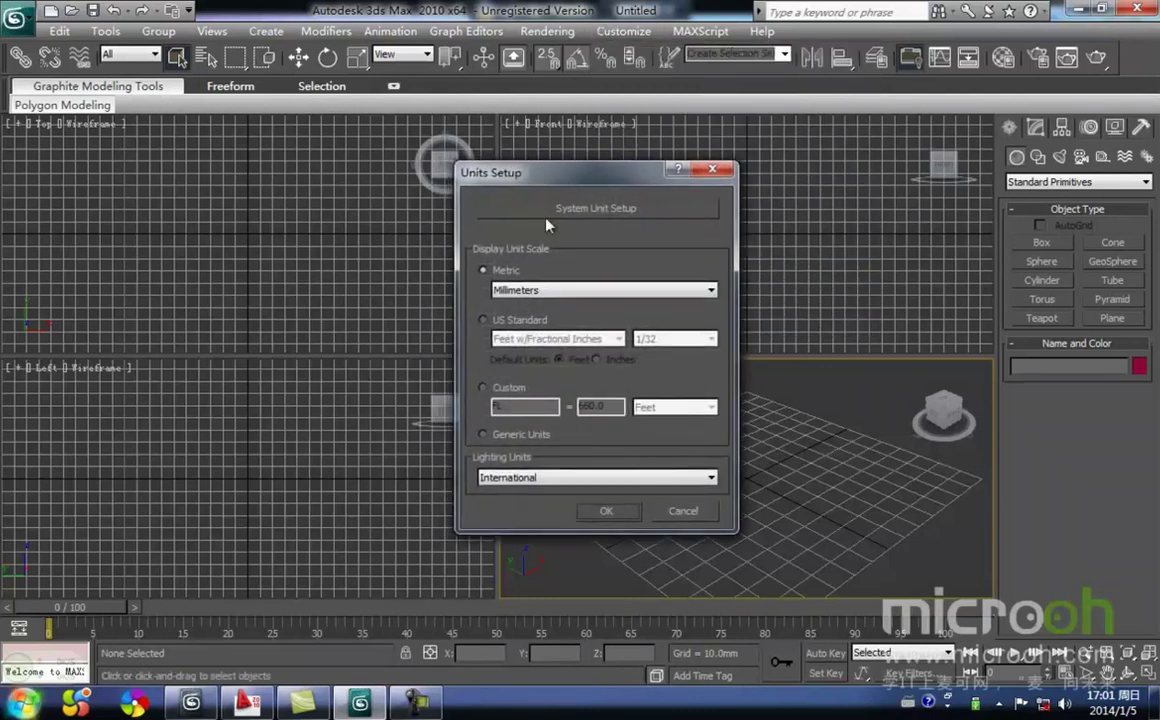
pyautogui.click(508, 290)
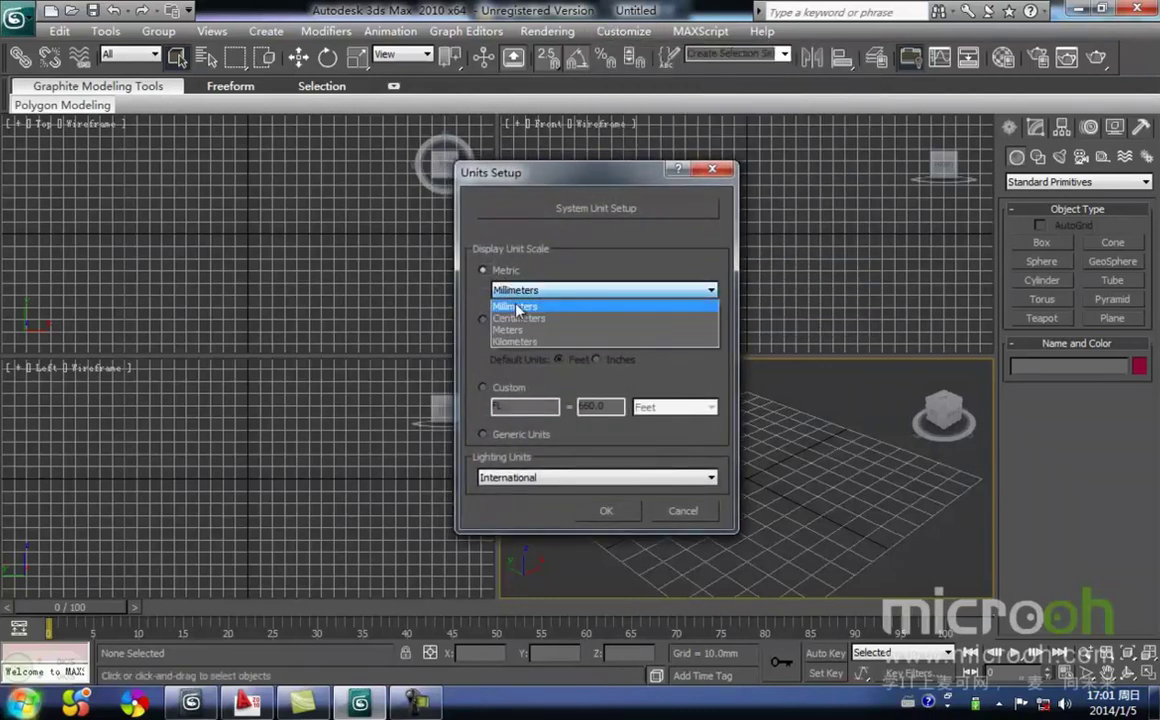
pyautogui.click(516, 307)
pyautogui.click(510, 290)
pyautogui.click(505, 306)
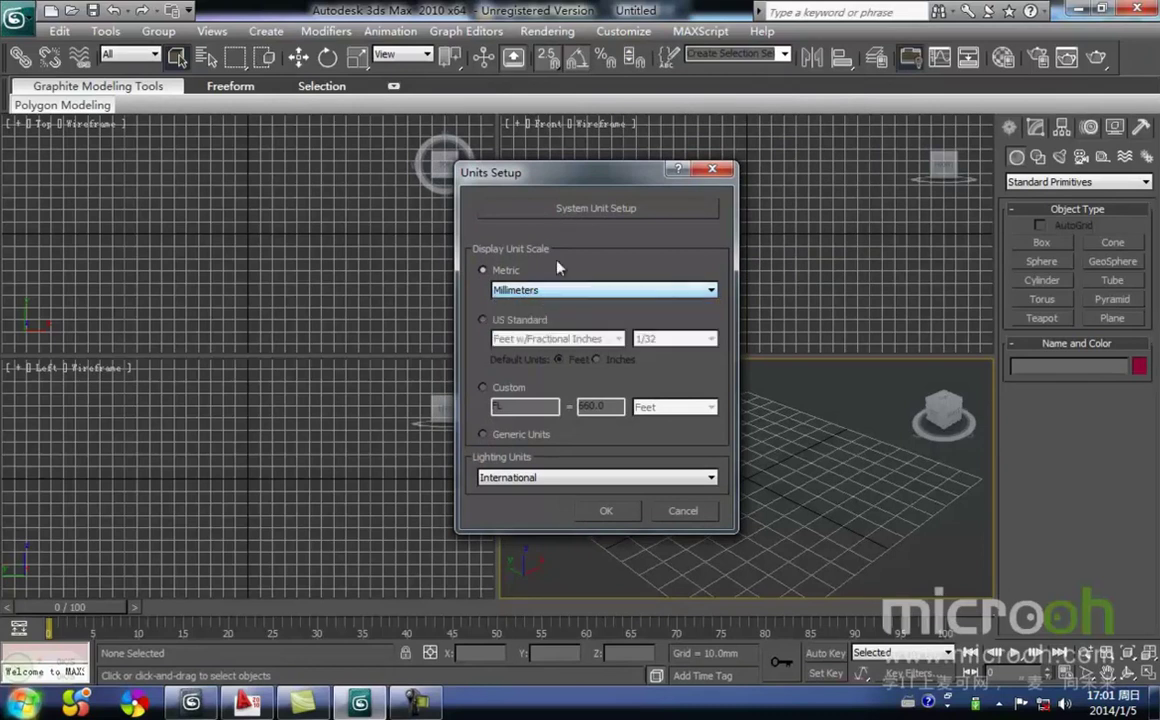
# - Set the system unit scale to Millimeters and accept the unit settings
pyautogui.click(600, 209)
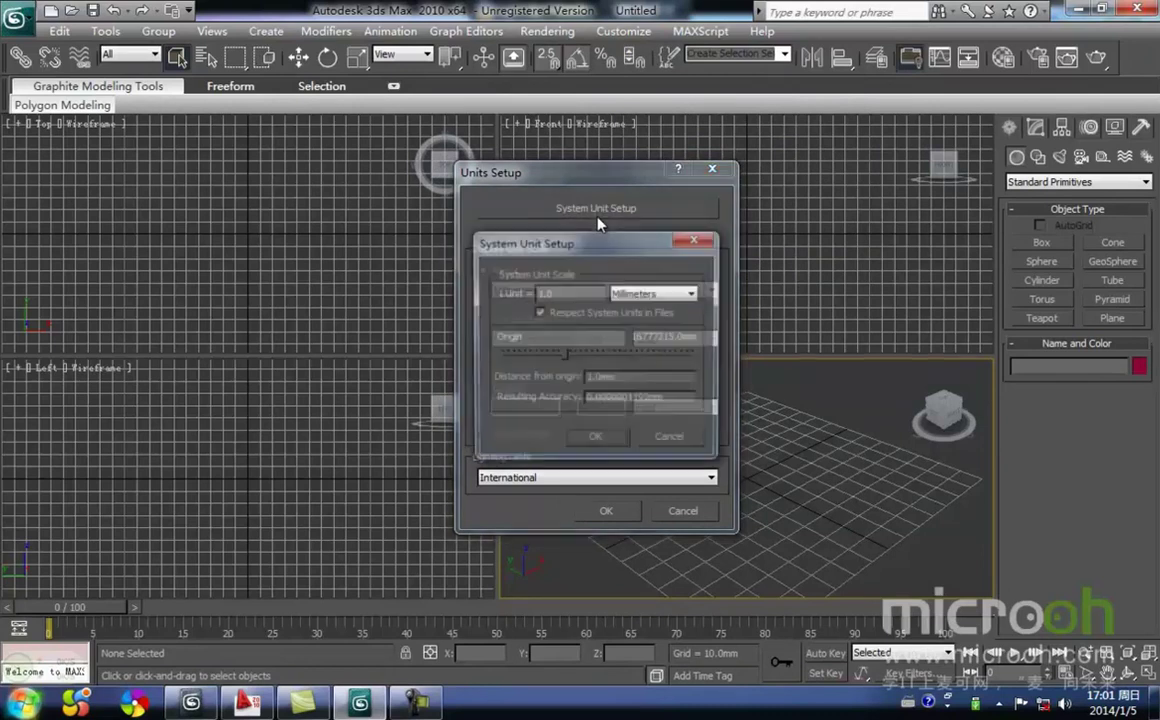
pyautogui.click(656, 294)
pyautogui.click(634, 345)
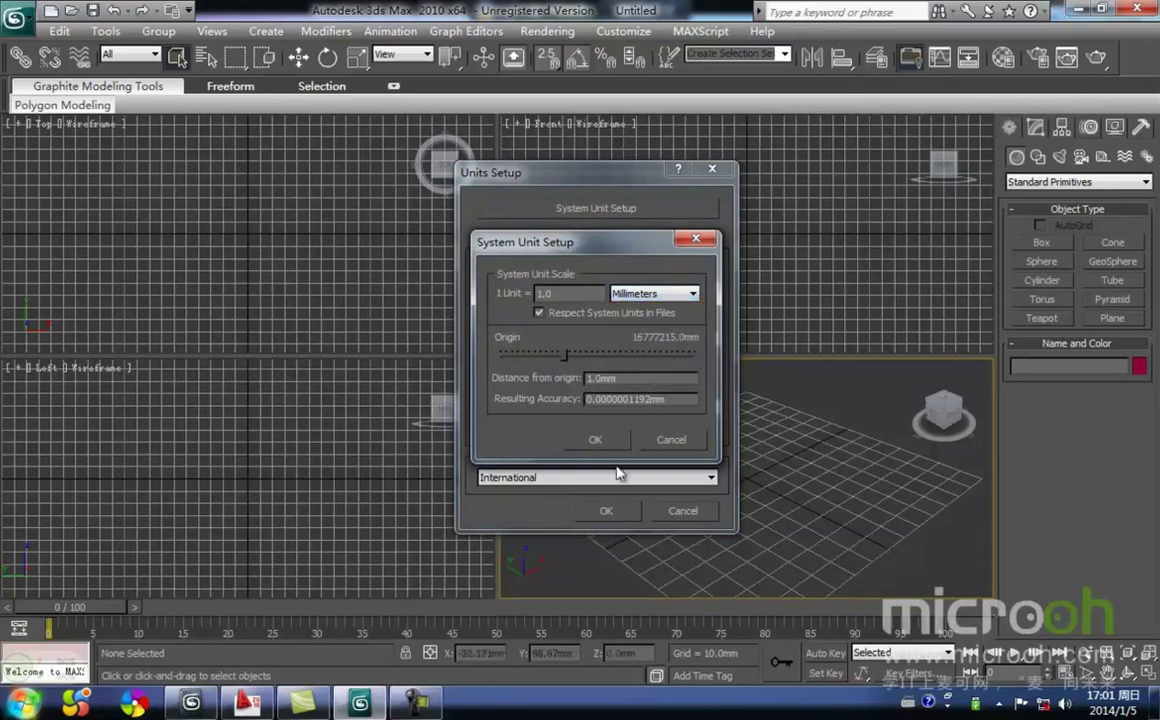
pyautogui.click(600, 441)
pyautogui.click(606, 510)
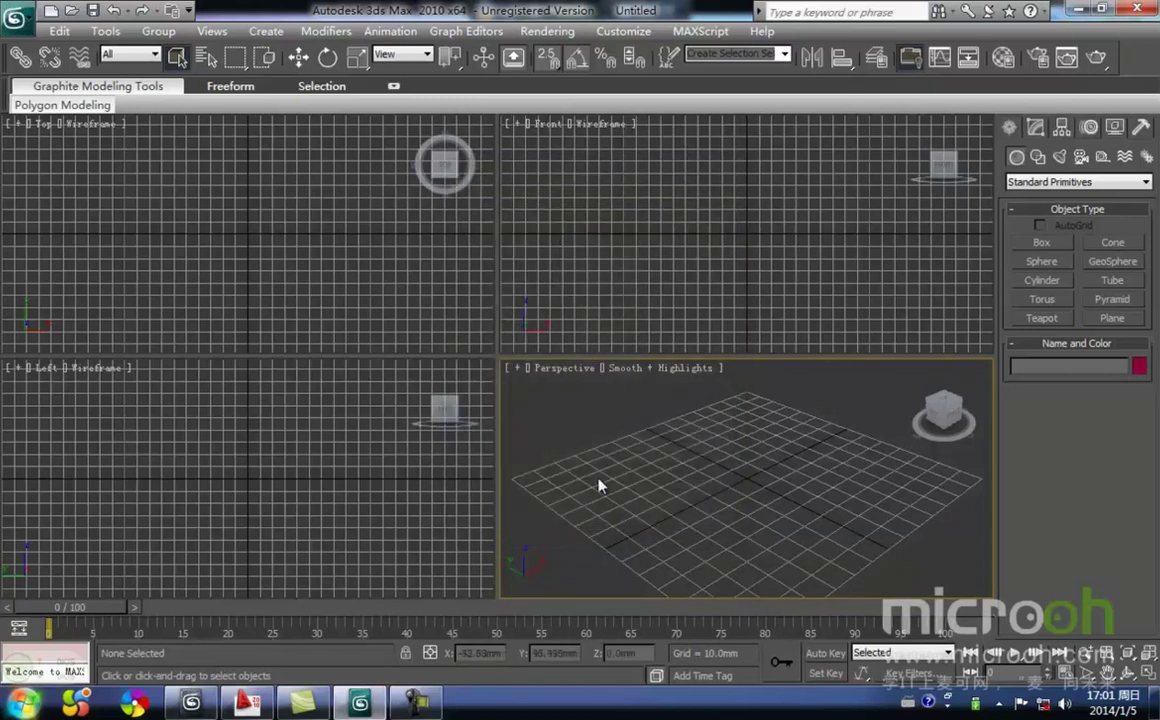
# - Hide the grid in the Top, Front, Left and Perspective viewports and make the Top viewport active
pyautogui.click(352, 298)
pyautogui.press('g')
pyautogui.click(560, 293)
pyautogui.press('g')
pyautogui.click(292, 501)
pyautogui.press('g')
pyautogui.click(680, 474)
pyautogui.press('g')
pyautogui.click(423, 306)
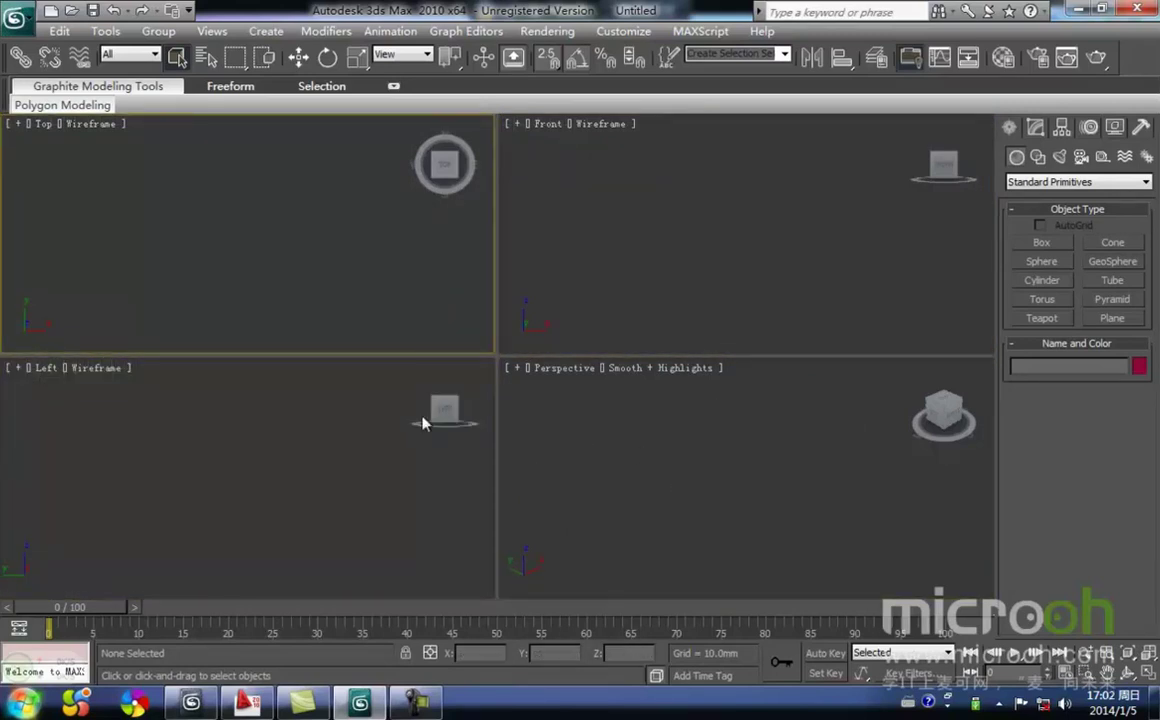
# - Switch the orthographic viewport to the Top view and maximize it
pyautogui.moveTo(421, 705)
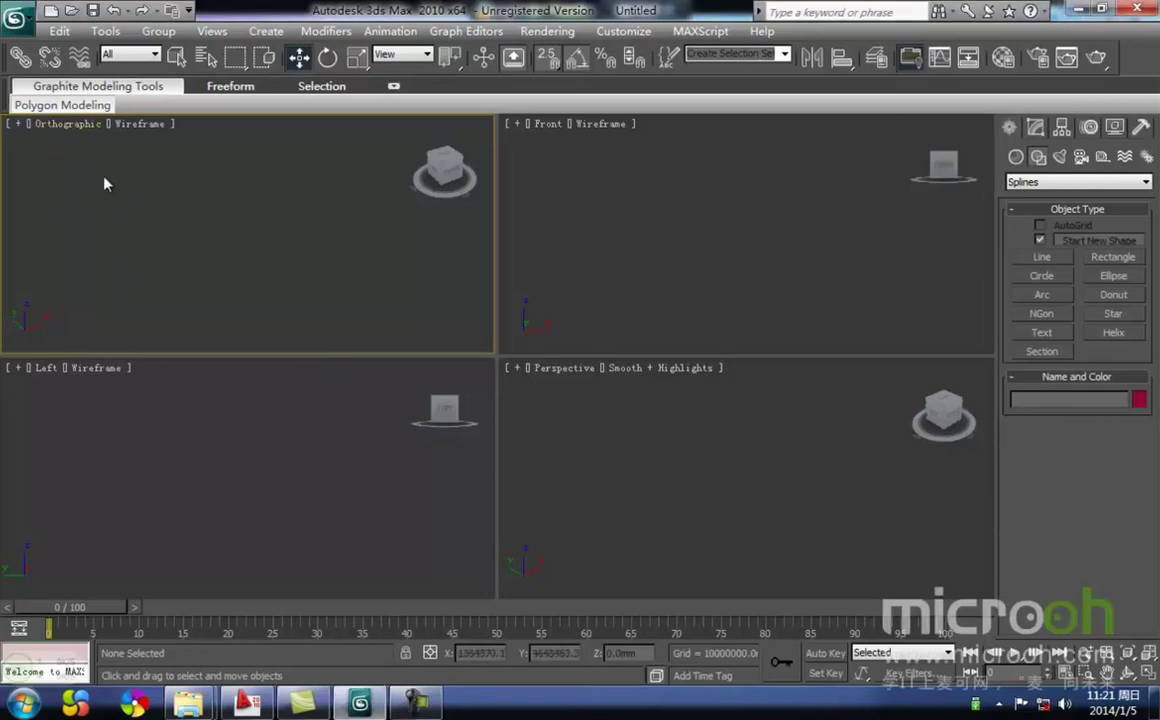
pyautogui.press('t')
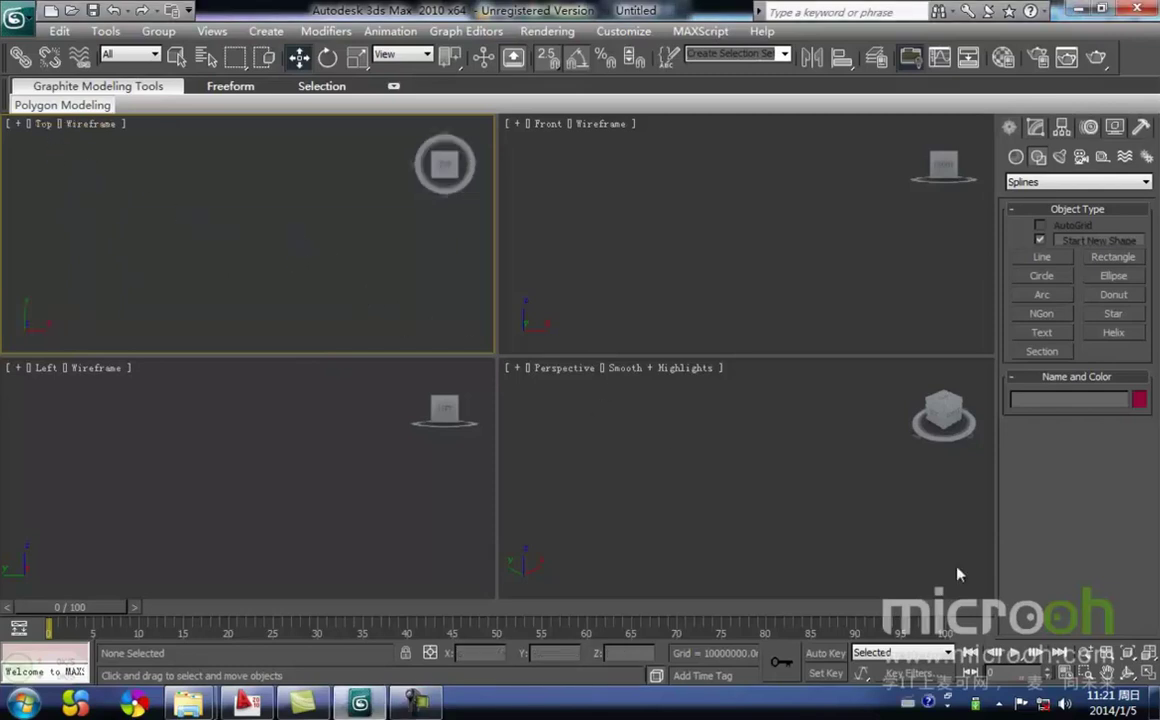
pyautogui.click(1150, 675)
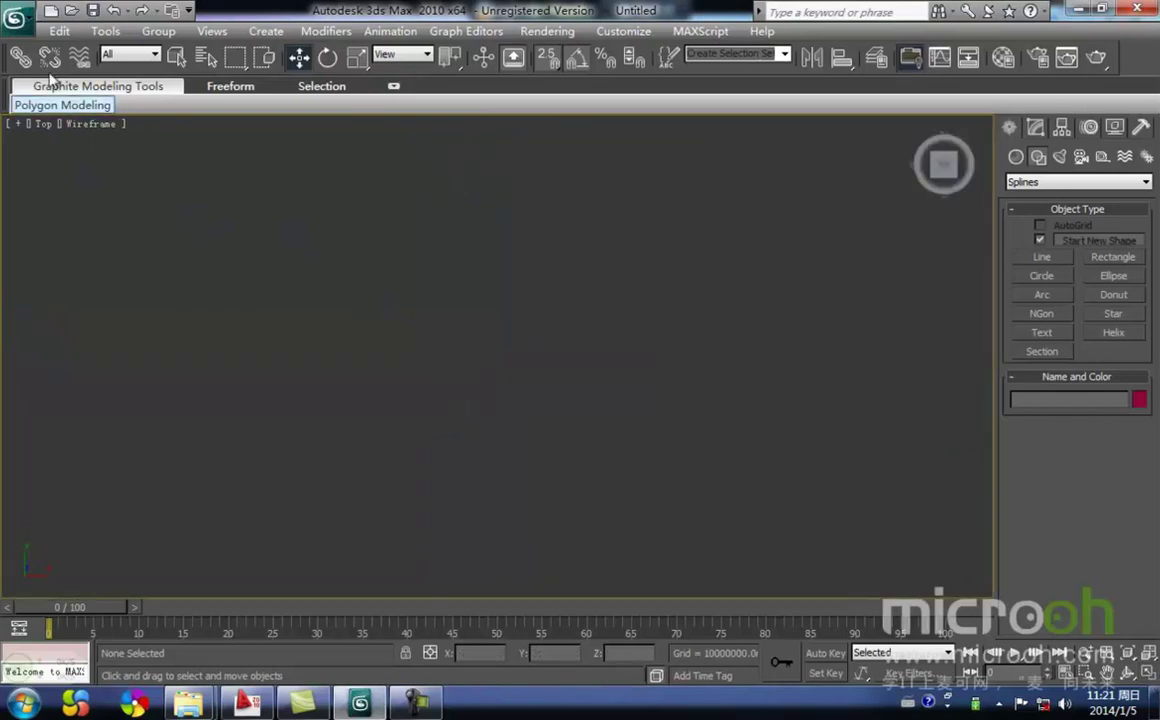
# - Import the floor plan dipinmian from the cad folder on the desktop, keeping the default DWG import options
pyautogui.click(20, 18)
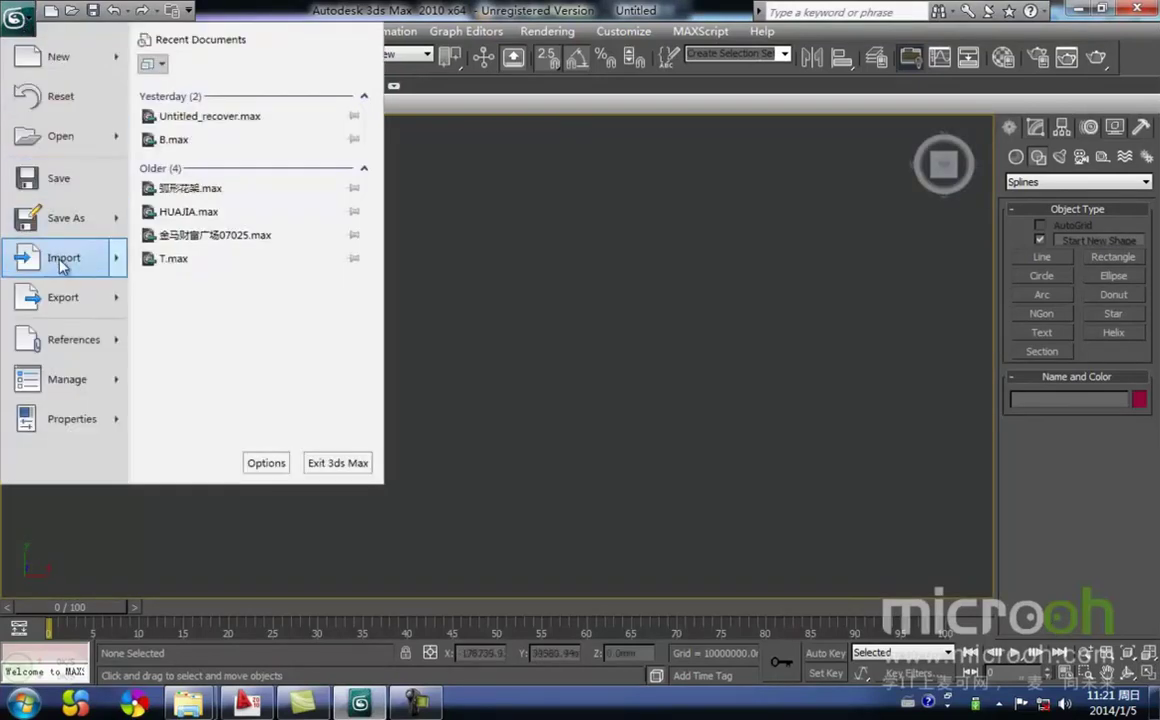
pyautogui.moveTo(55, 255)
pyautogui.click(181, 96)
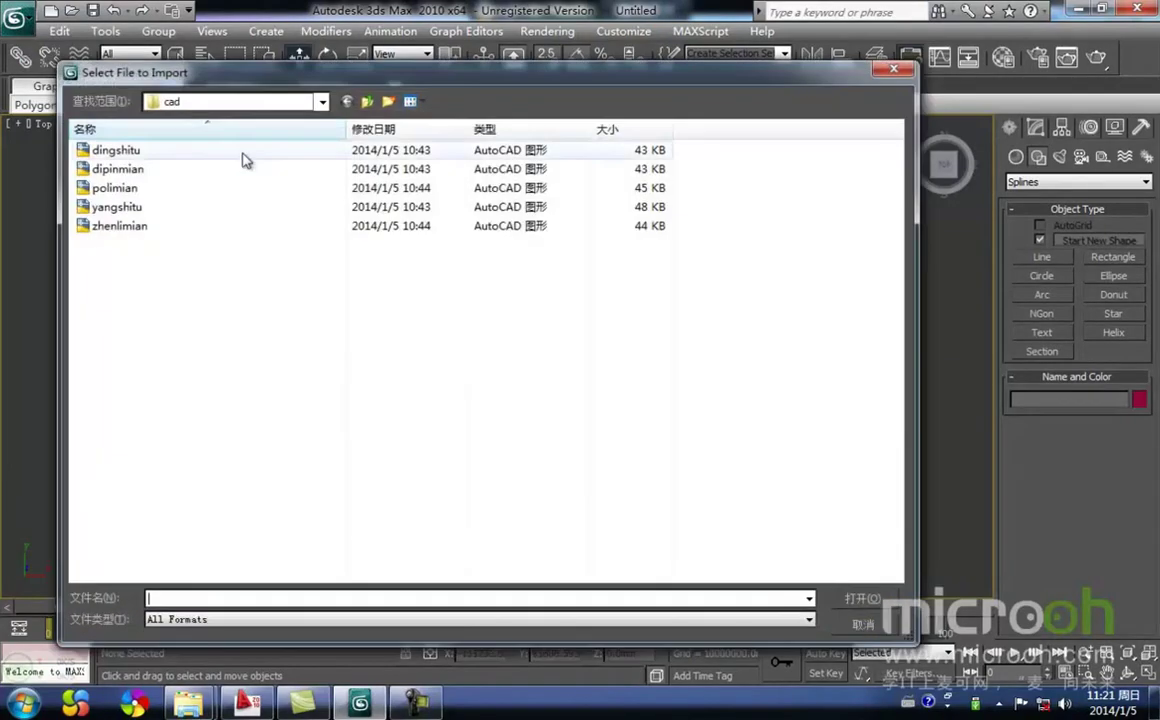
pyautogui.click(286, 102)
pyautogui.click(172, 135)
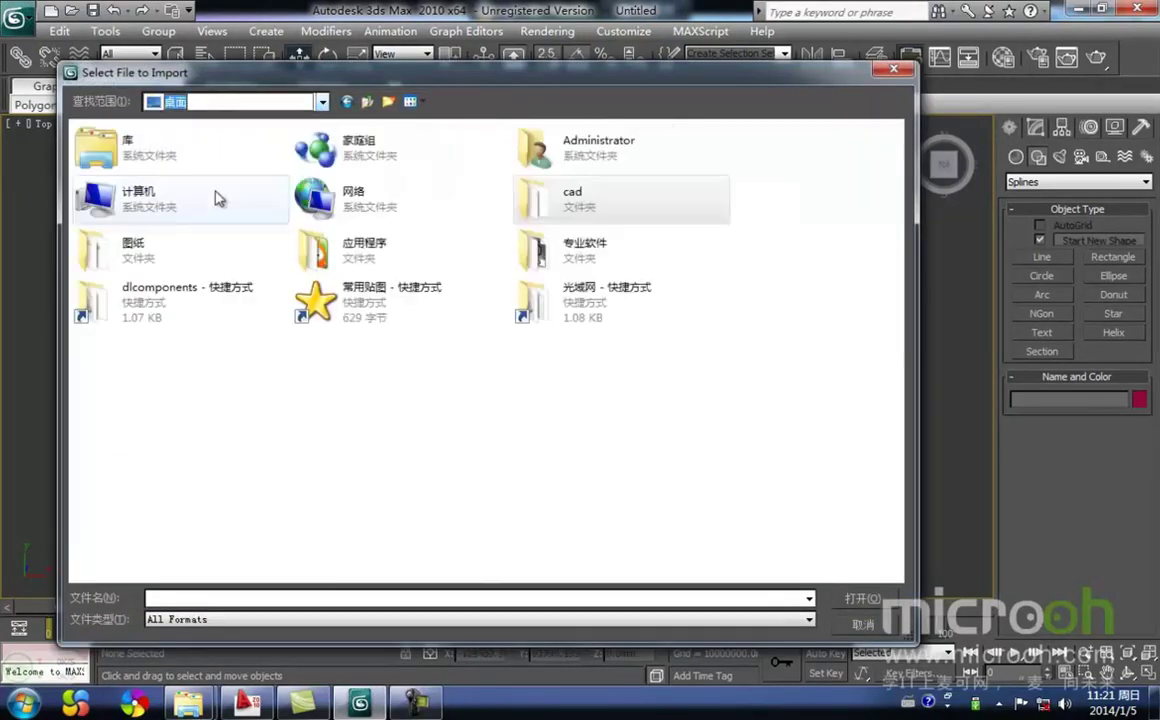
pyautogui.doubleClick(576, 211)
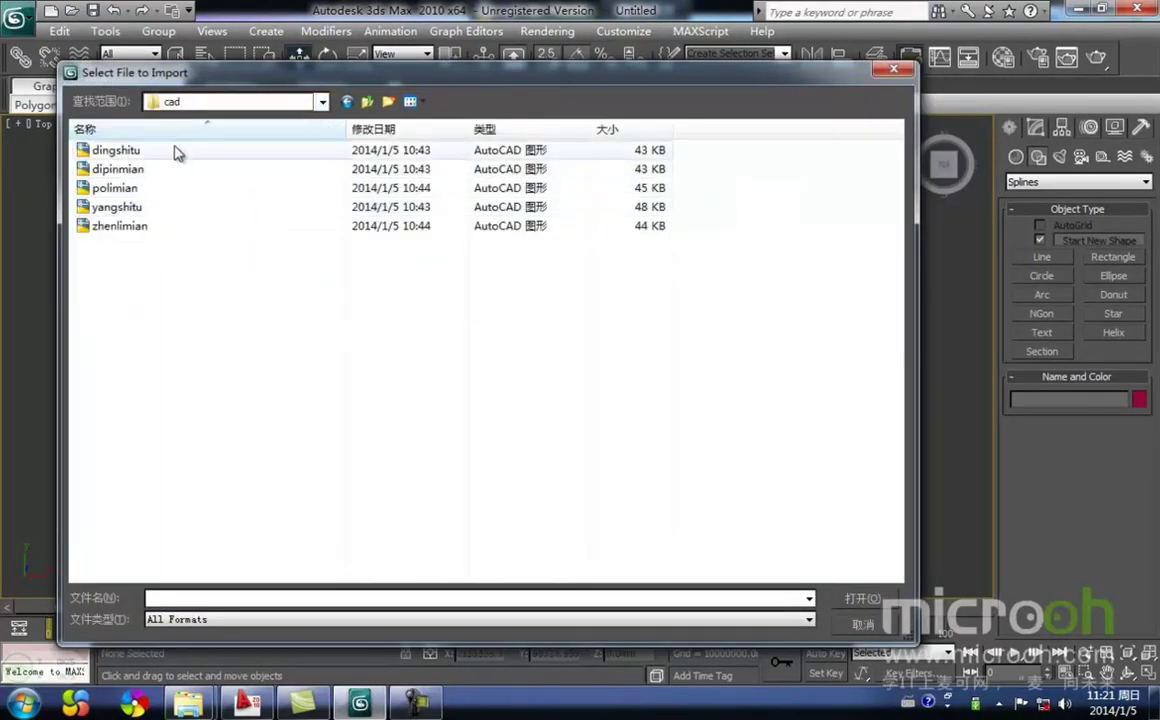
pyautogui.click(160, 172)
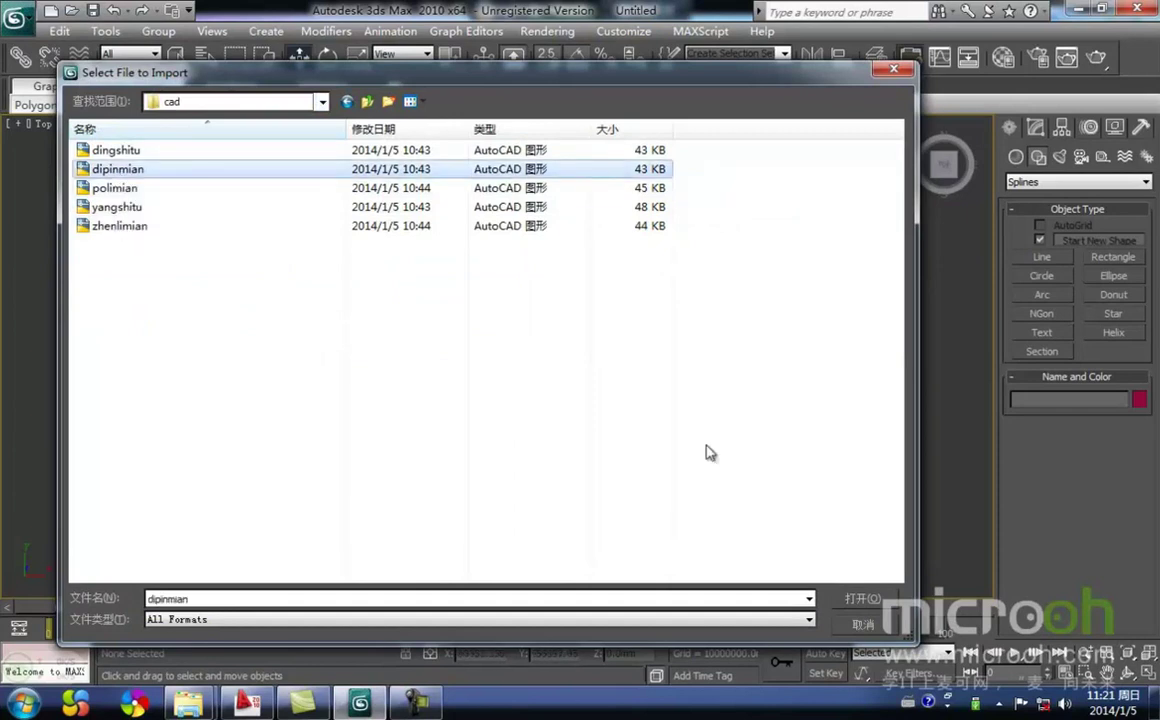
pyautogui.click(860, 597)
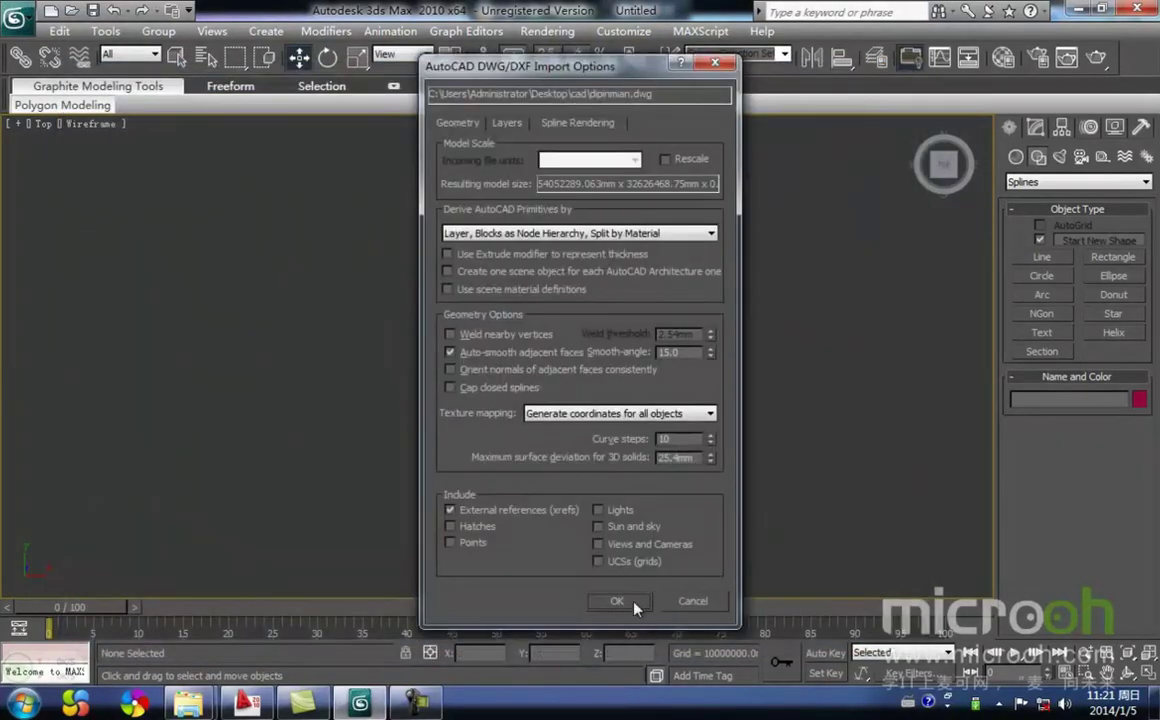
pyautogui.click(613, 597)
pyautogui.scroll(-2, 557, 425)
pyautogui.moveTo(557, 425)
pyautogui.mouseDown(button='middle')
pyautogui.moveTo(565, 413)
pyautogui.moveTo(526, 425)
pyautogui.moveTo(506, 412)
pyautogui.mouseUp(button='middle')
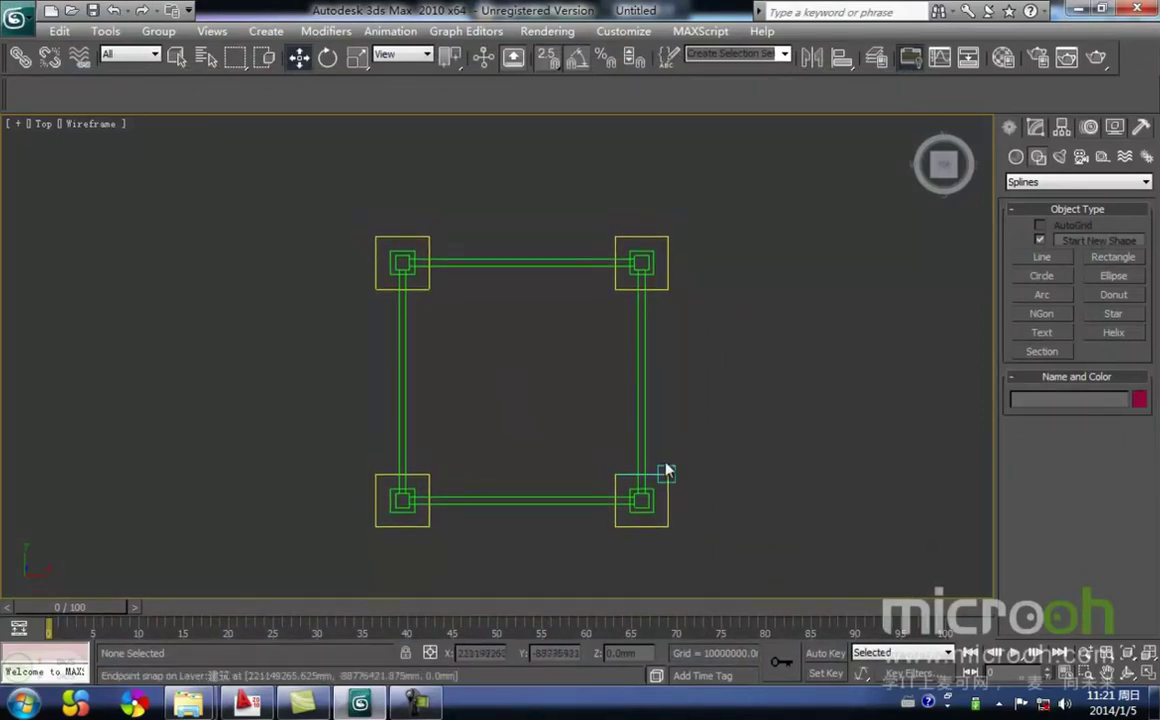
pyautogui.scroll(2, 463, 342)
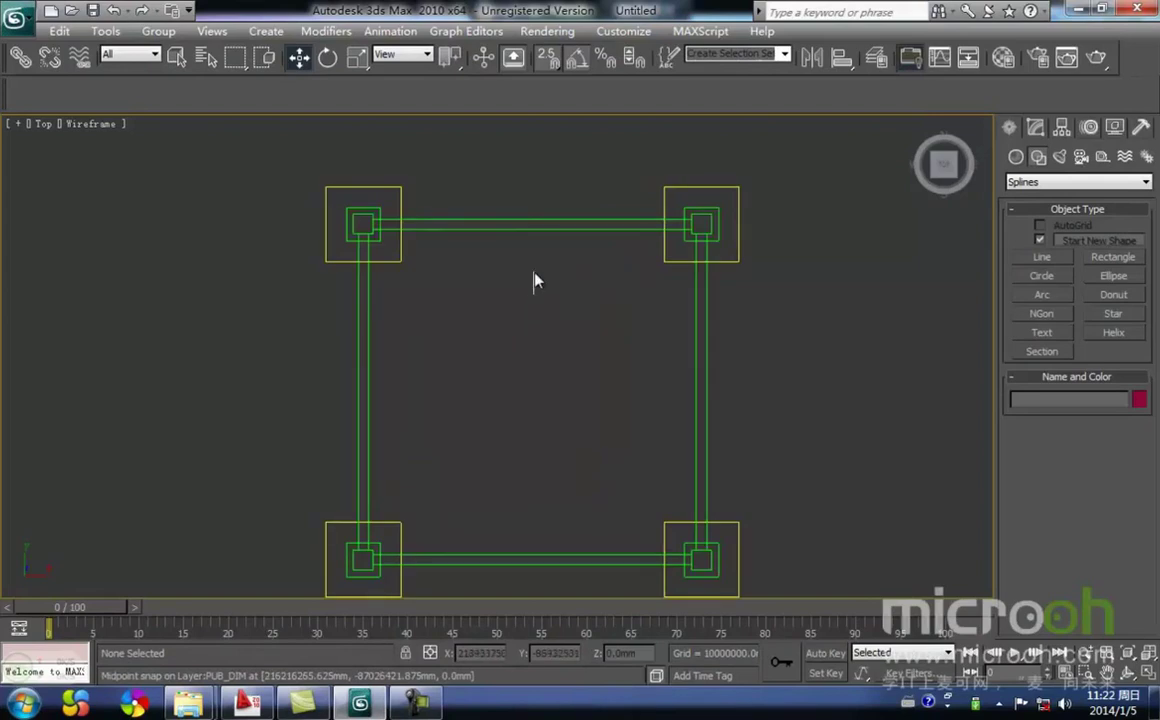
# - Try moving the green PUB_DIM outline away from the yellow squares of the imported plan, undoing each move
pyautogui.click(533, 304)
pyautogui.moveTo(528, 292); pyautogui.dragTo(523, 298, button='middle')
pyautogui.scroll(-2, 523, 298)
pyautogui.moveTo(582, 313); pyautogui.dragTo(674, 369)
pyautogui.hotkey('ctrl', 'z')
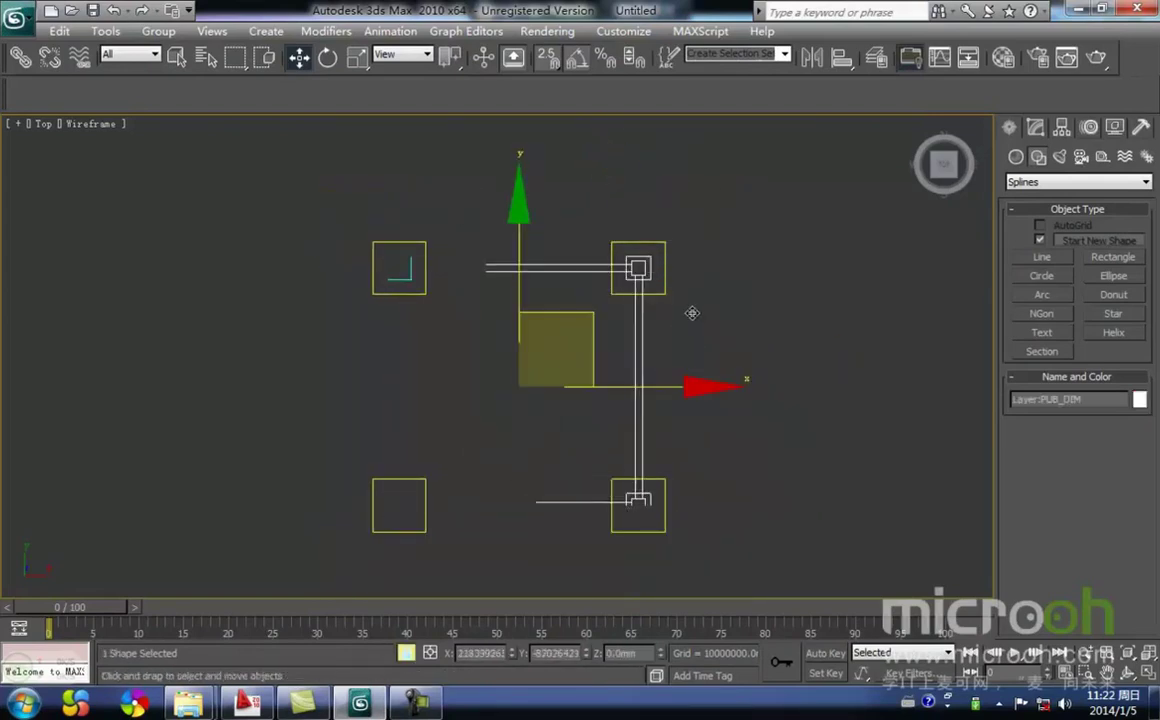
pyautogui.click(689, 313)
pyautogui.moveTo(685, 306); pyautogui.dragTo(654, 289)
pyautogui.moveTo(588, 321); pyautogui.dragTo(684, 340)
pyautogui.hotkey('ctrl', 'z')
pyautogui.click(666, 382)
# - Select all three shapes of the imported floor plan and group them under the default group name
pyautogui.scroll(-2, 676, 383)
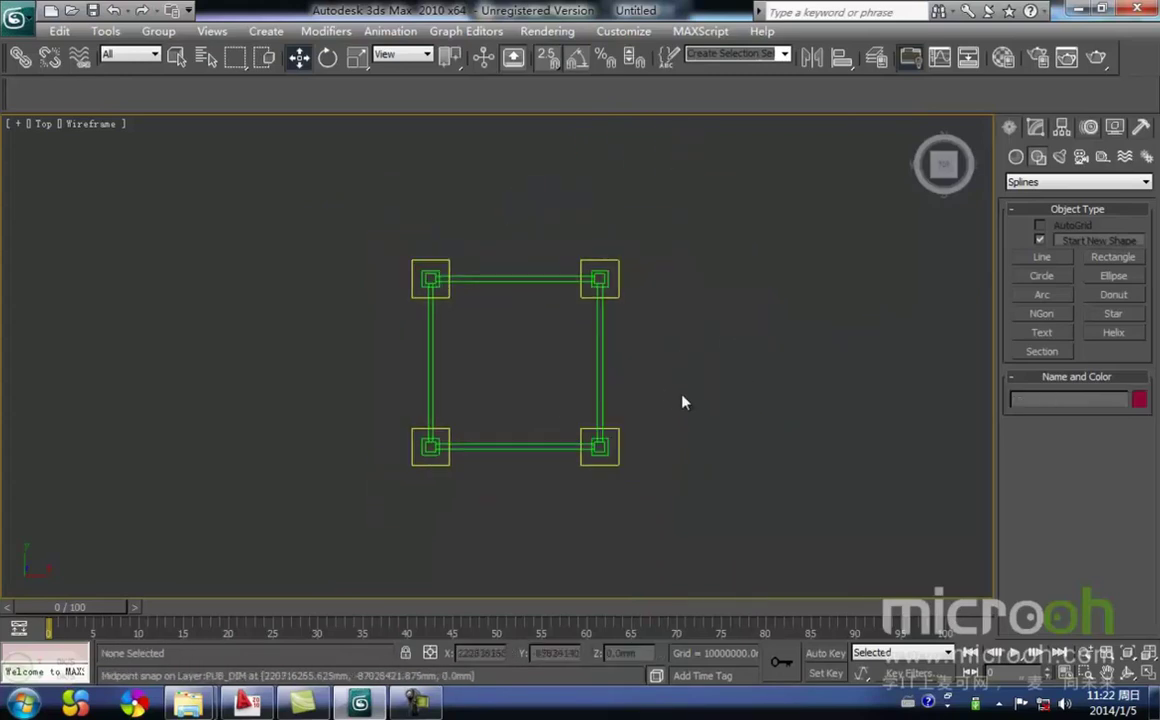
pyautogui.moveTo(688, 516); pyautogui.dragTo(303, 222)
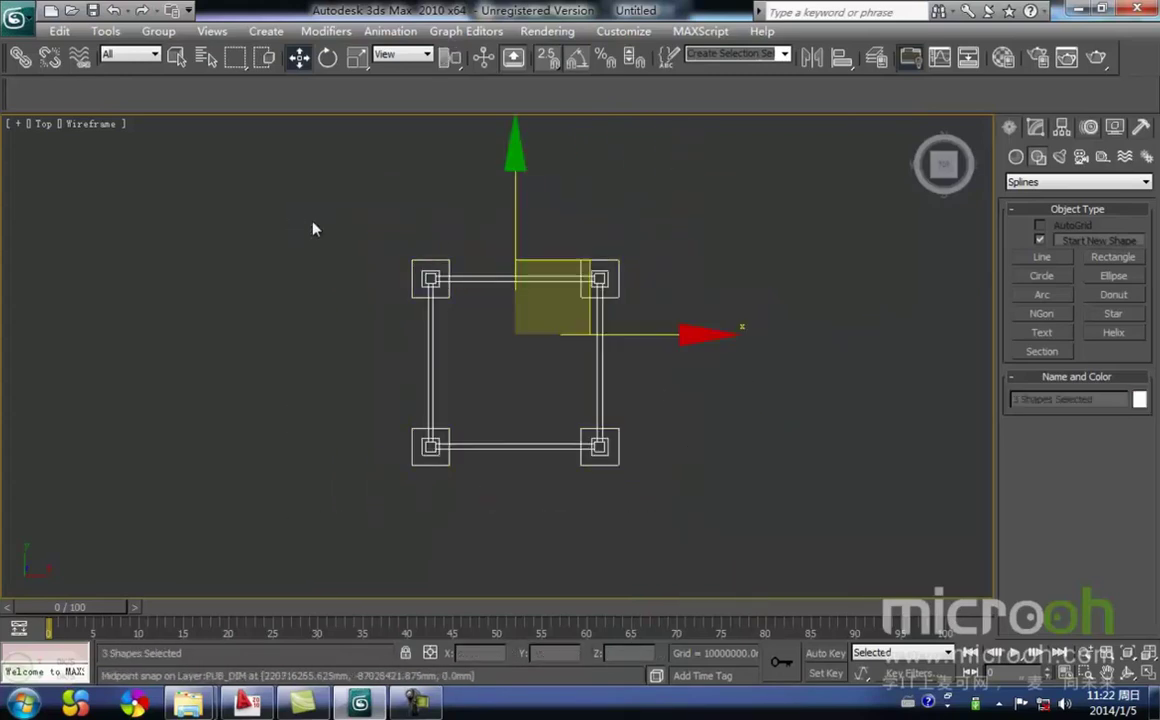
pyautogui.click(158, 31)
pyautogui.click(174, 50)
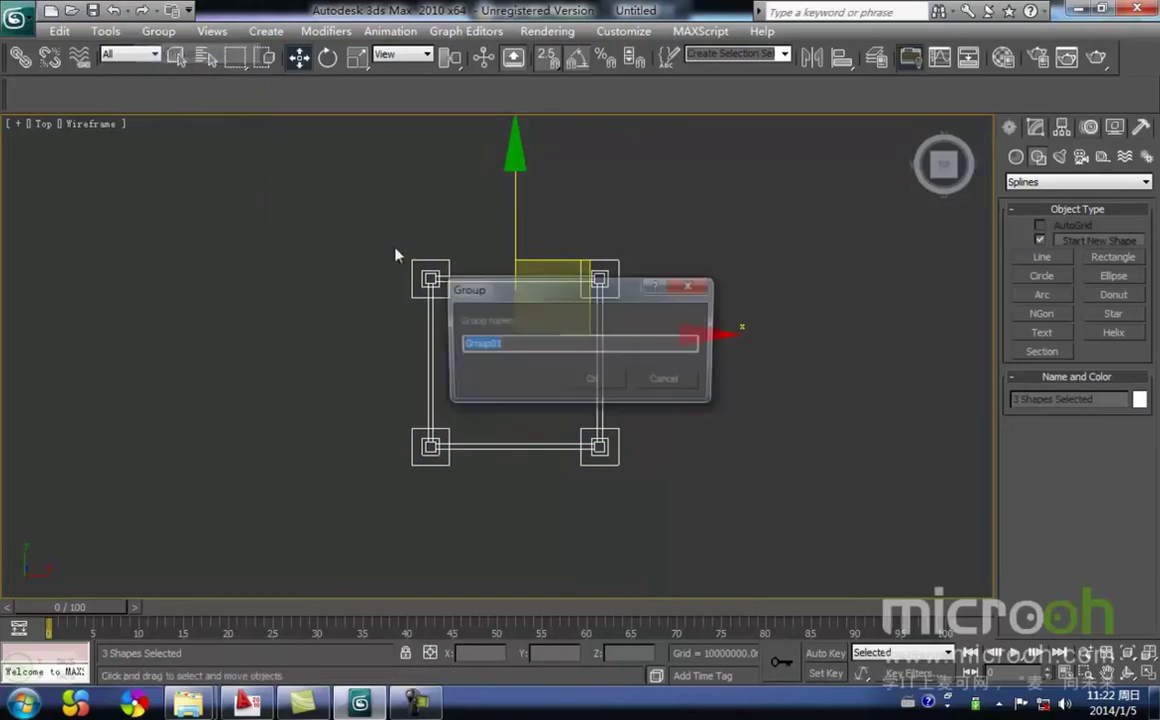
pyautogui.click(612, 386)
pyautogui.click(632, 410)
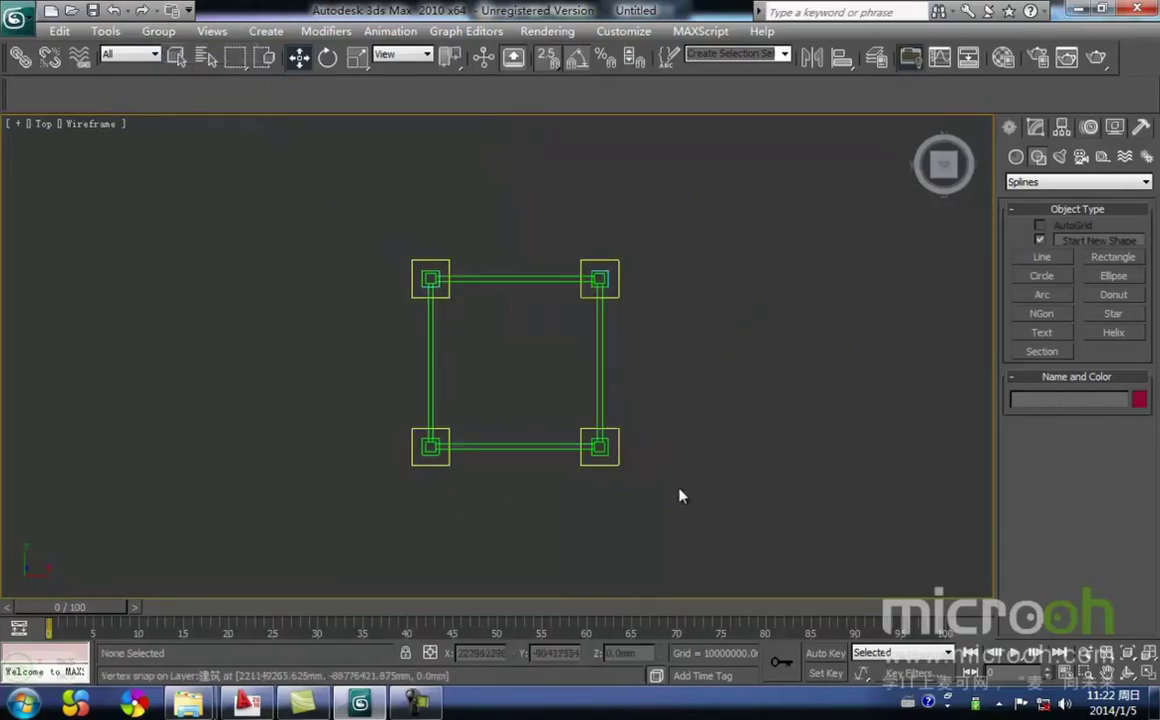
# - Try moving the grouped floor plan and undo the move
pyautogui.click(599, 430)
pyautogui.moveTo(598, 290); pyautogui.dragTo(585, 336)
pyautogui.hotkey('ctrl', 'z')
# - Select the grouped floor plan and show the grid to examine its position relative to the origin
pyautogui.click(681, 427)
pyautogui.moveTo(676, 490); pyautogui.dragTo(492, 368)
pyautogui.moveTo(492, 383); pyautogui.dragTo(598, 417, button='middle')
pyautogui.scroll(-2, 533, 412)
pyautogui.scroll(-2, 560, 403)
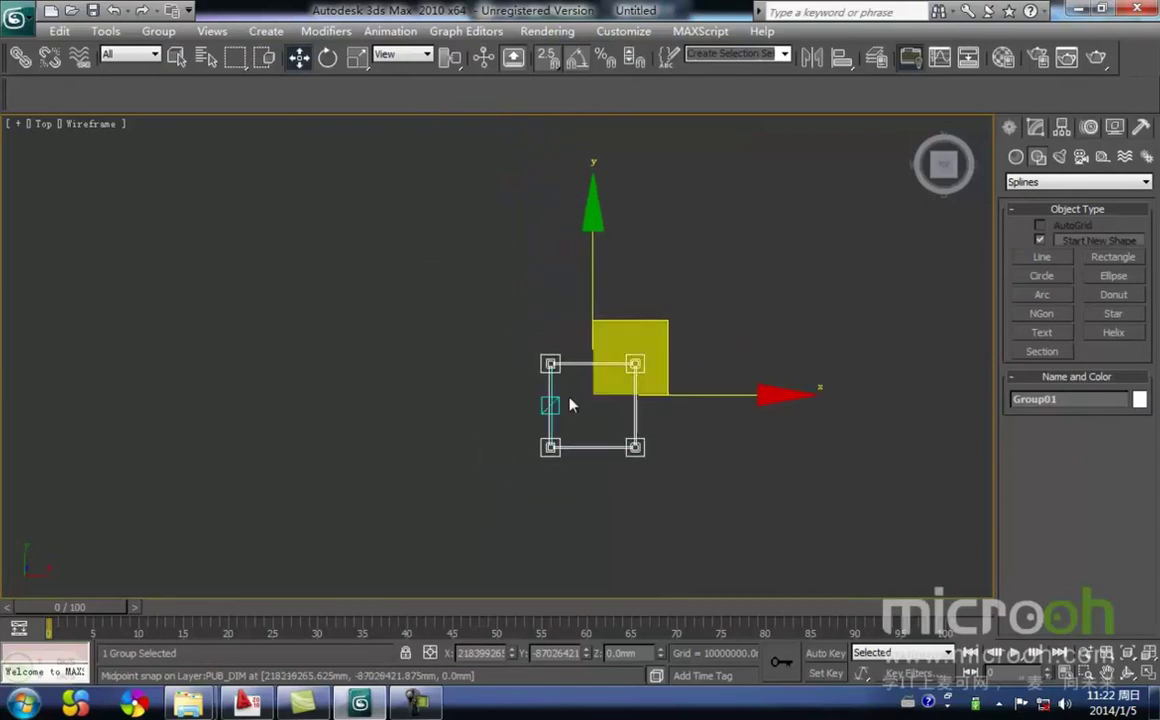
pyautogui.press('g')
pyautogui.scroll(-6, 474, 373)
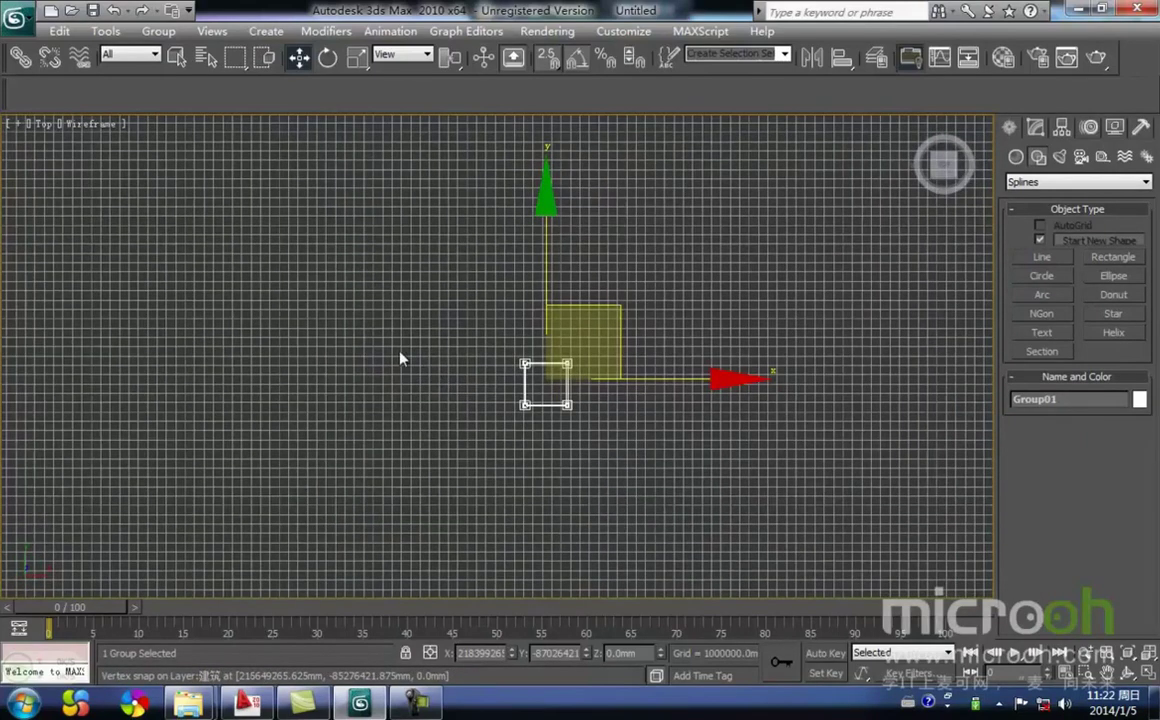
pyautogui.scroll(-3, 353, 325)
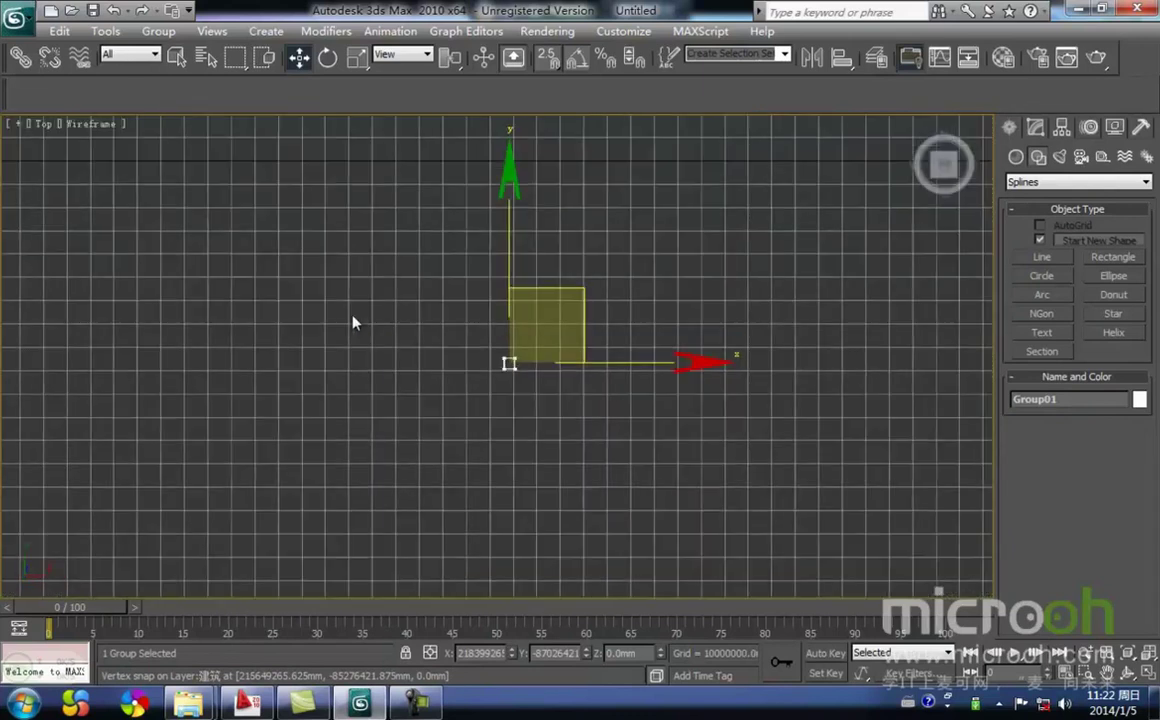
pyautogui.moveTo(352, 321); pyautogui.dragTo(378, 342, button='middle')
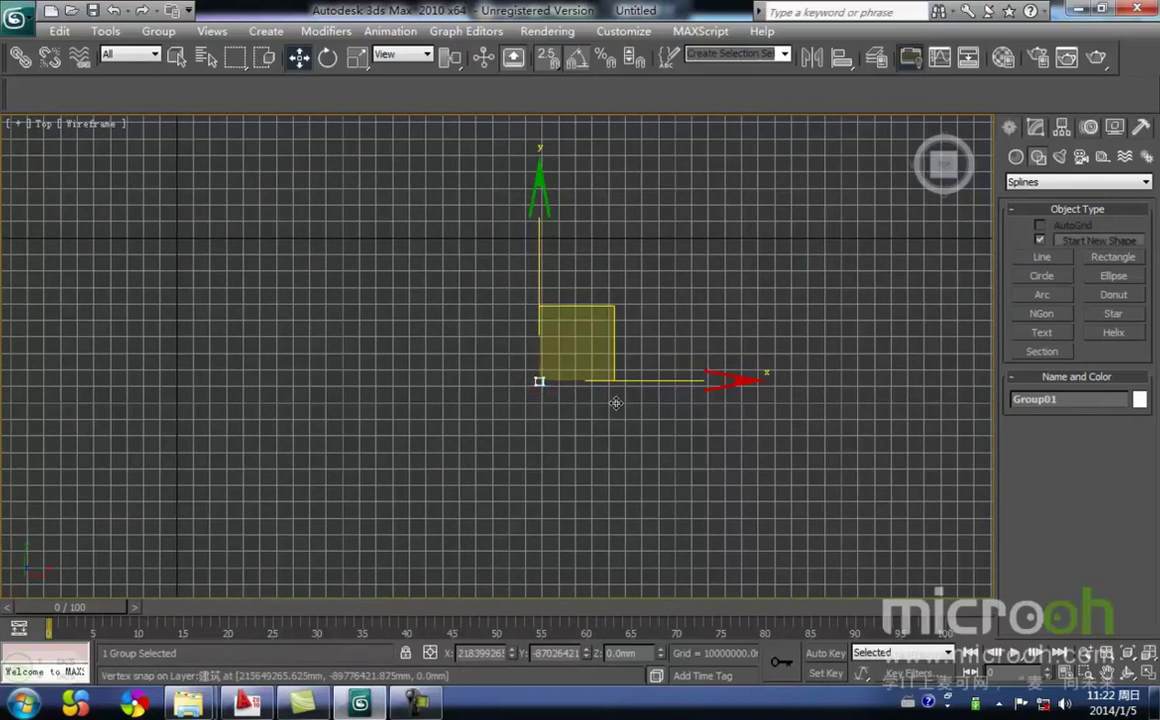
pyautogui.moveTo(596, 414); pyautogui.dragTo(499, 352)
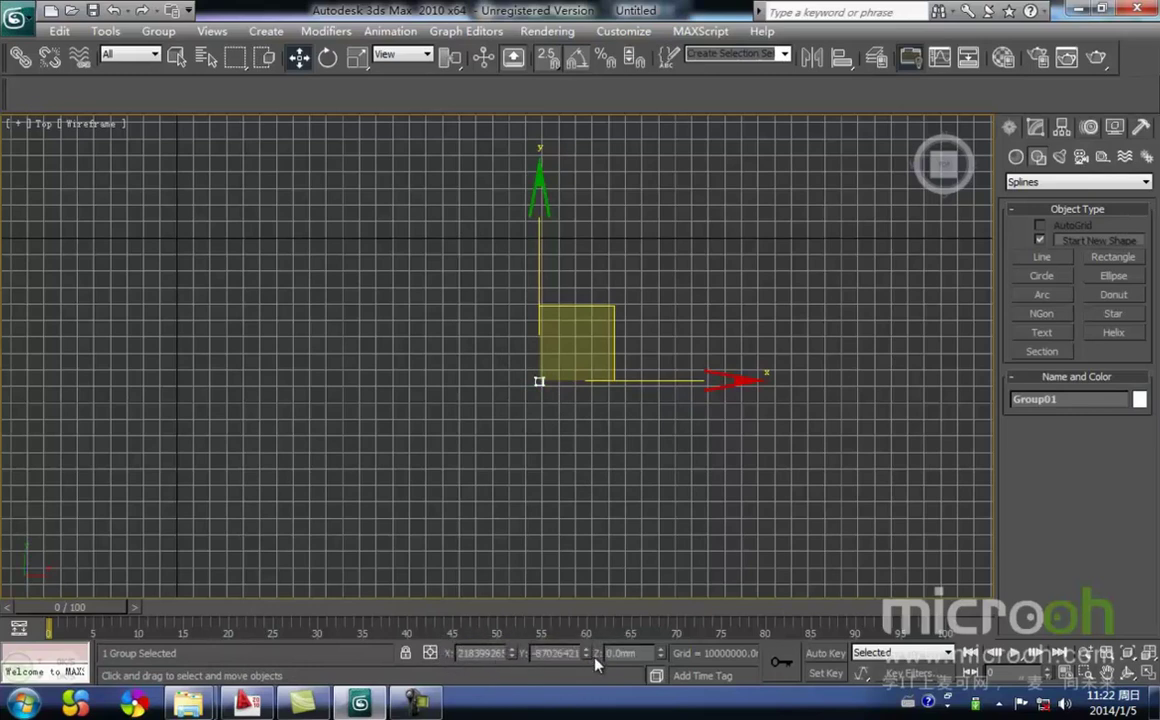
# - Place the floor plan group at the origin by setting X and Y to 0 mm, and hide the grid
pyautogui.rightClick(511, 655)
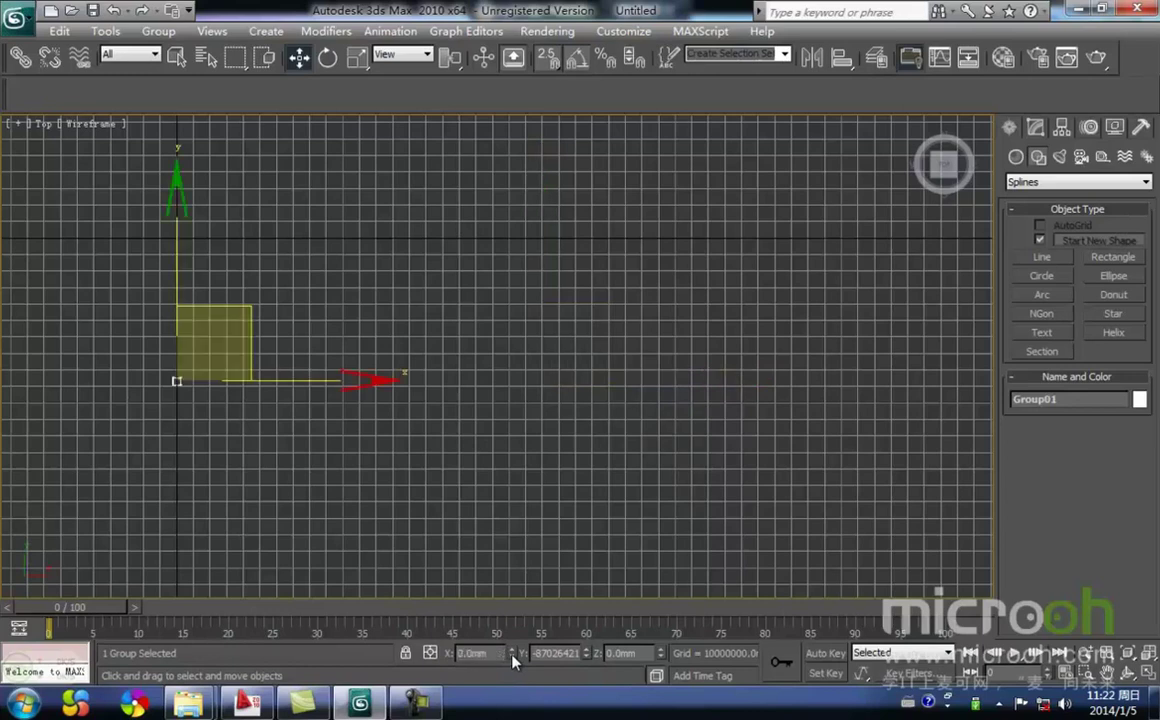
pyautogui.rightClick(587, 655)
pyautogui.moveTo(229, 290); pyautogui.dragTo(378, 357, button='middle')
pyautogui.scroll(5, 378, 357)
pyautogui.moveTo(299, 343); pyautogui.dragTo(434, 380, button='middle')
pyautogui.scroll(10, 400, 384)
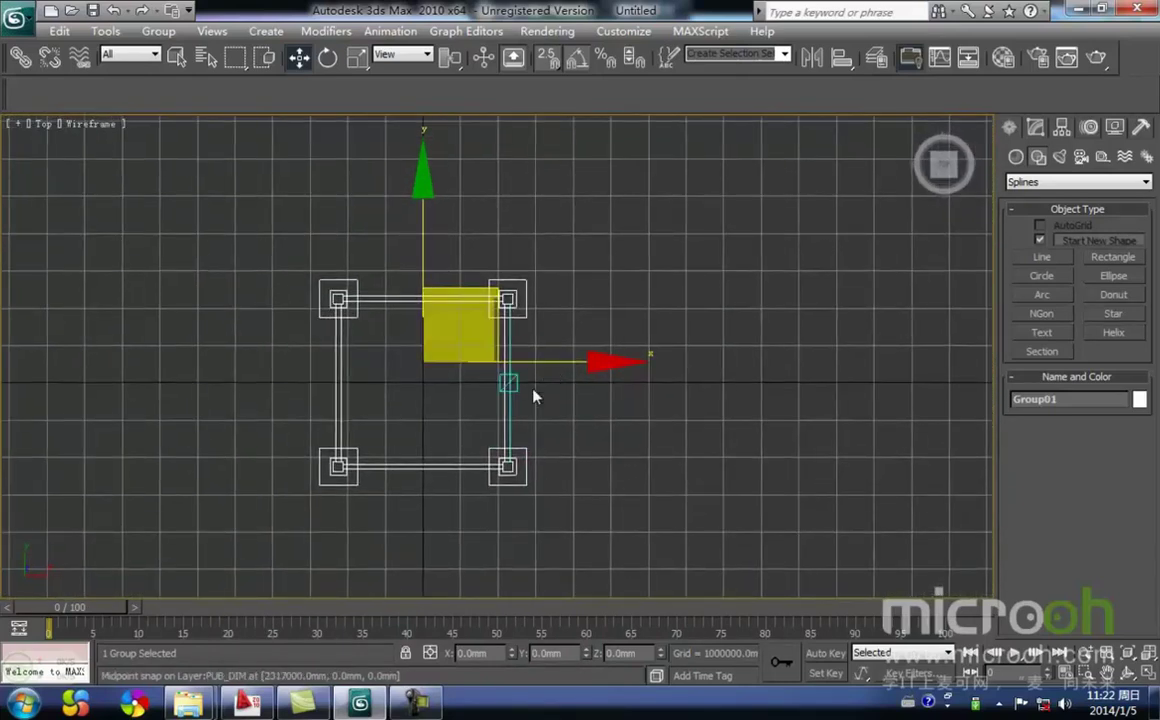
pyautogui.press('g')
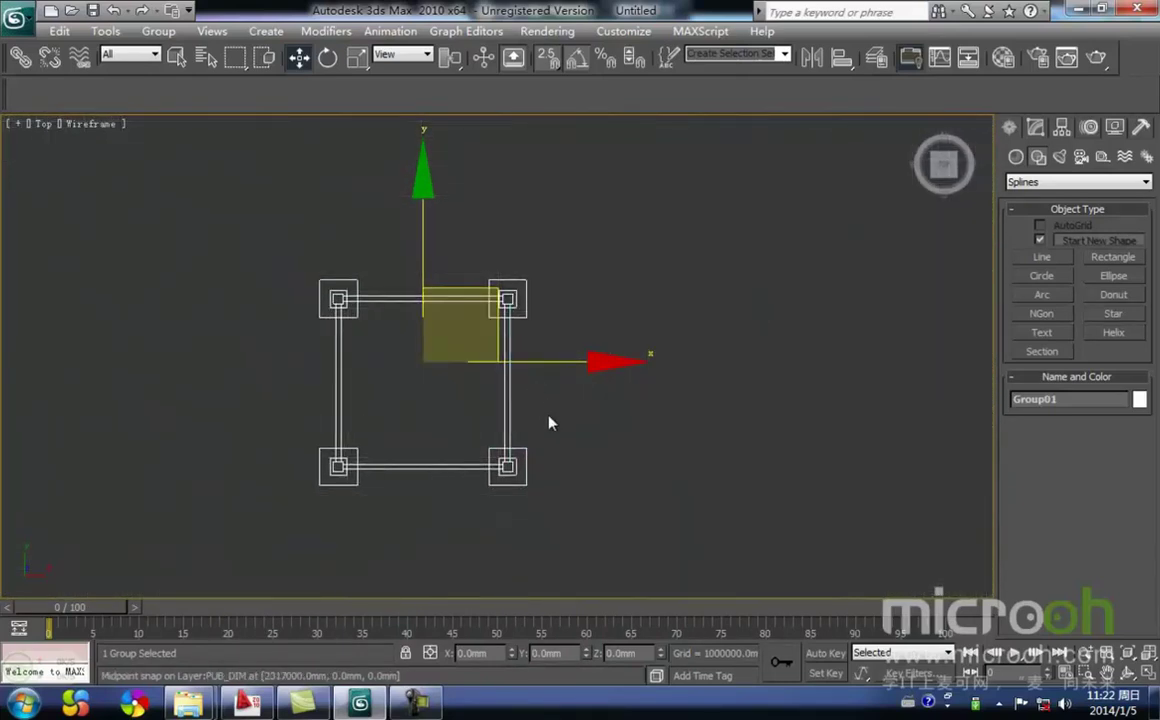
# - Reselect the floor plan group and open the layer manager, moving and enlarging its window
pyautogui.click(518, 410)
pyautogui.moveTo(450, 366); pyautogui.dragTo(559, 388, button='middle')
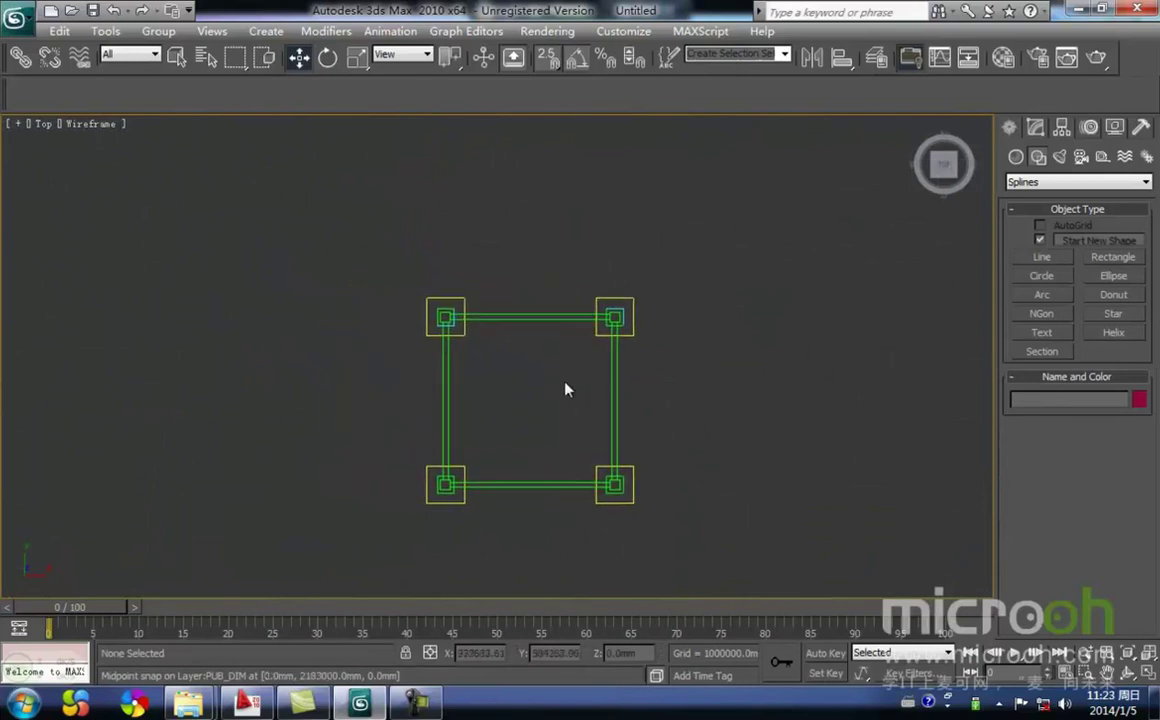
pyautogui.moveTo(683, 407); pyautogui.dragTo(408, 263)
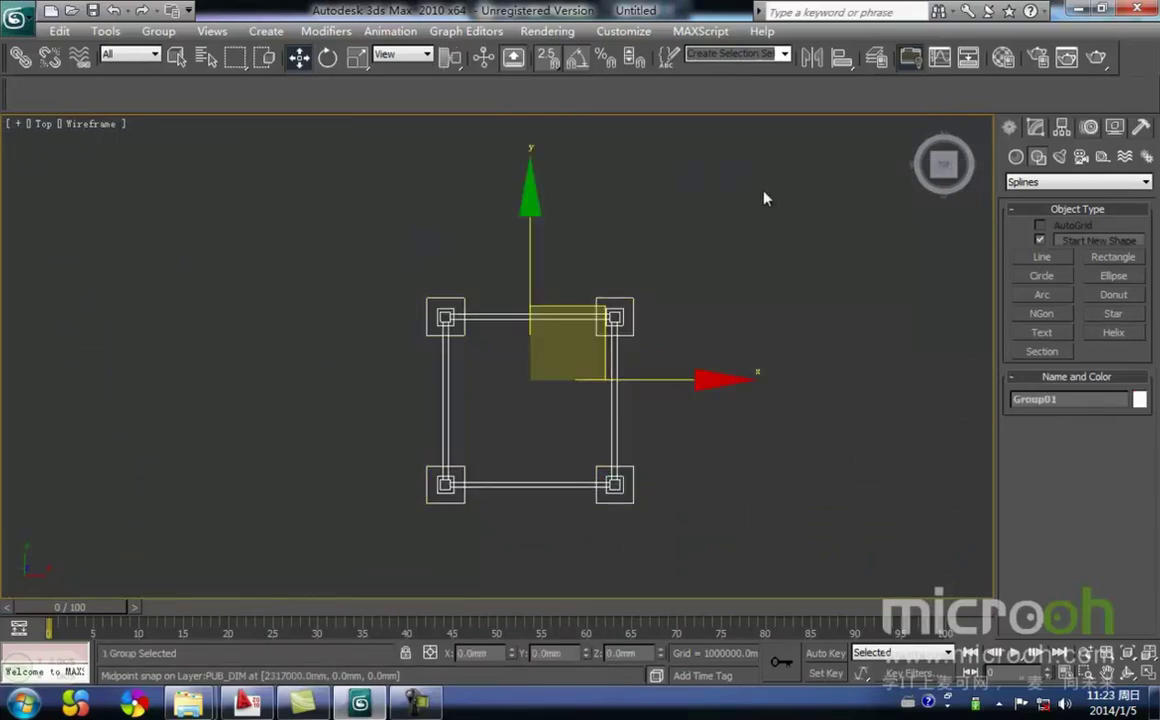
pyautogui.click(655, 298)
pyautogui.click(631, 299)
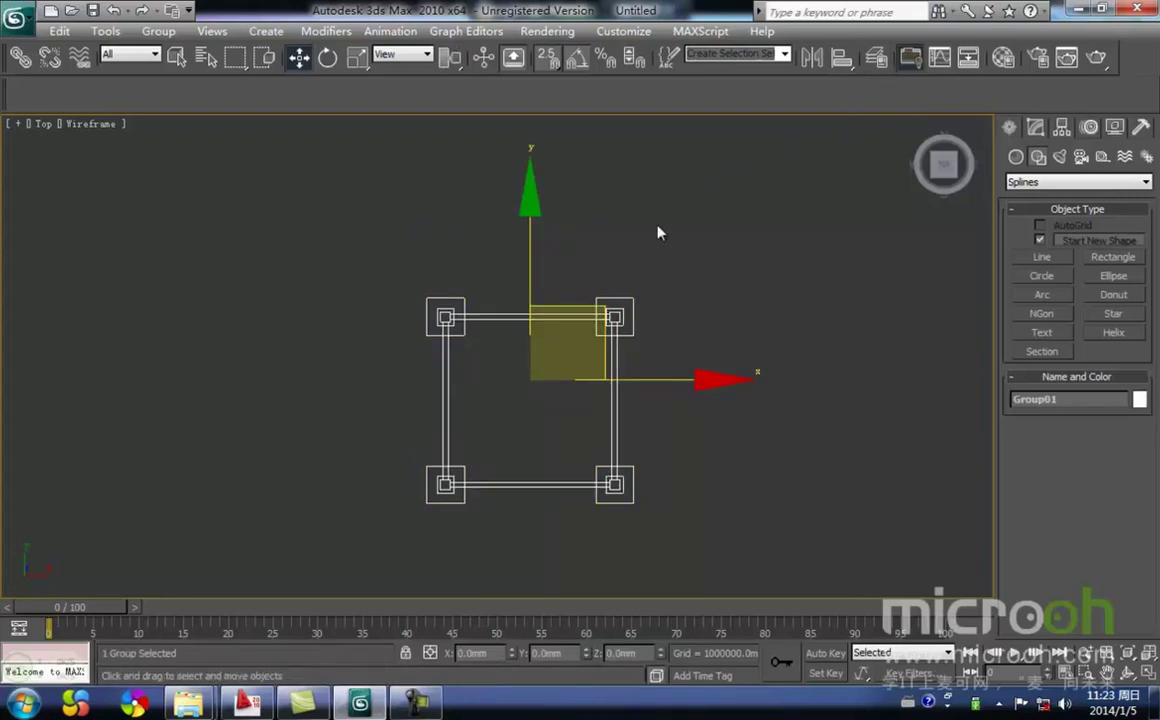
pyautogui.click(874, 58)
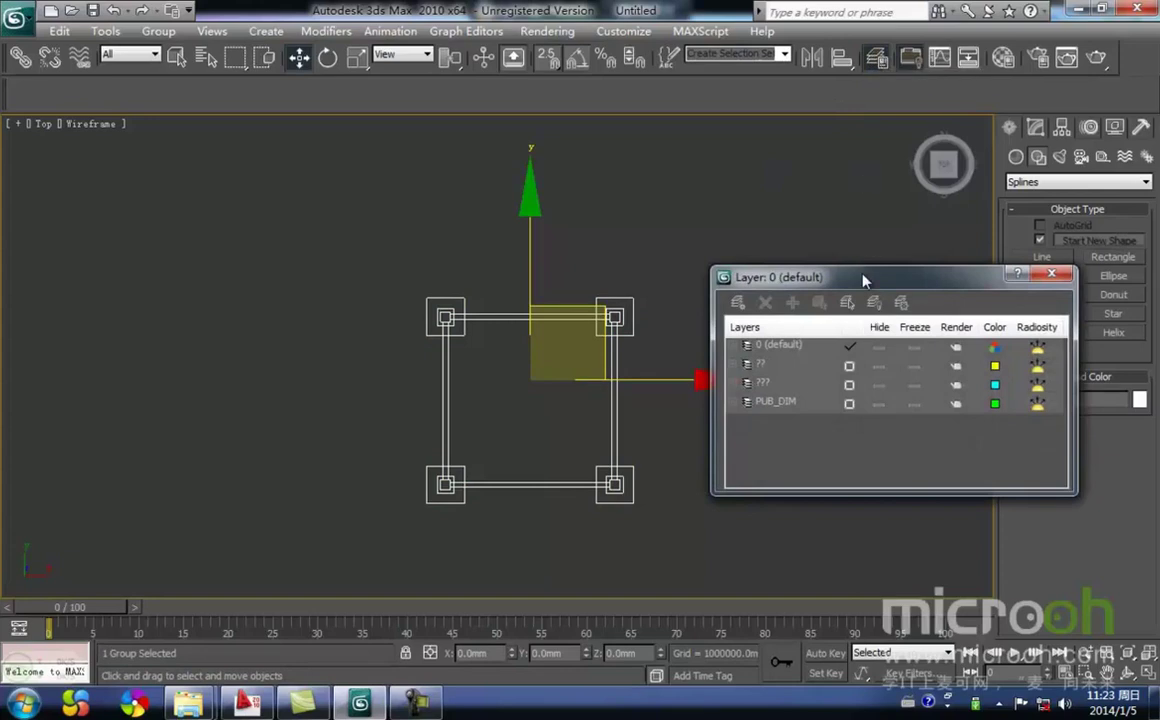
pyautogui.moveTo(868, 280); pyautogui.dragTo(821, 186)
pyautogui.moveTo(840, 401); pyautogui.dragTo(843, 508)
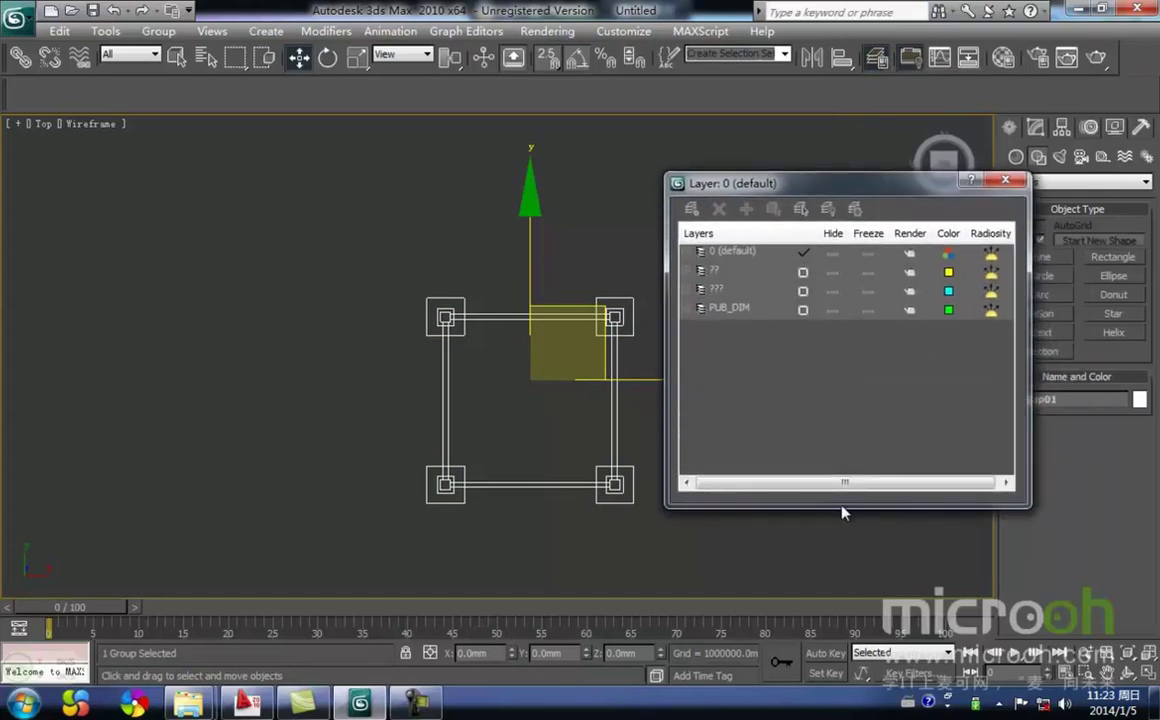
# - Create a layer named dipinmian that contains the selected floor plan group
pyautogui.click(697, 210)
pyautogui.click(746, 312)
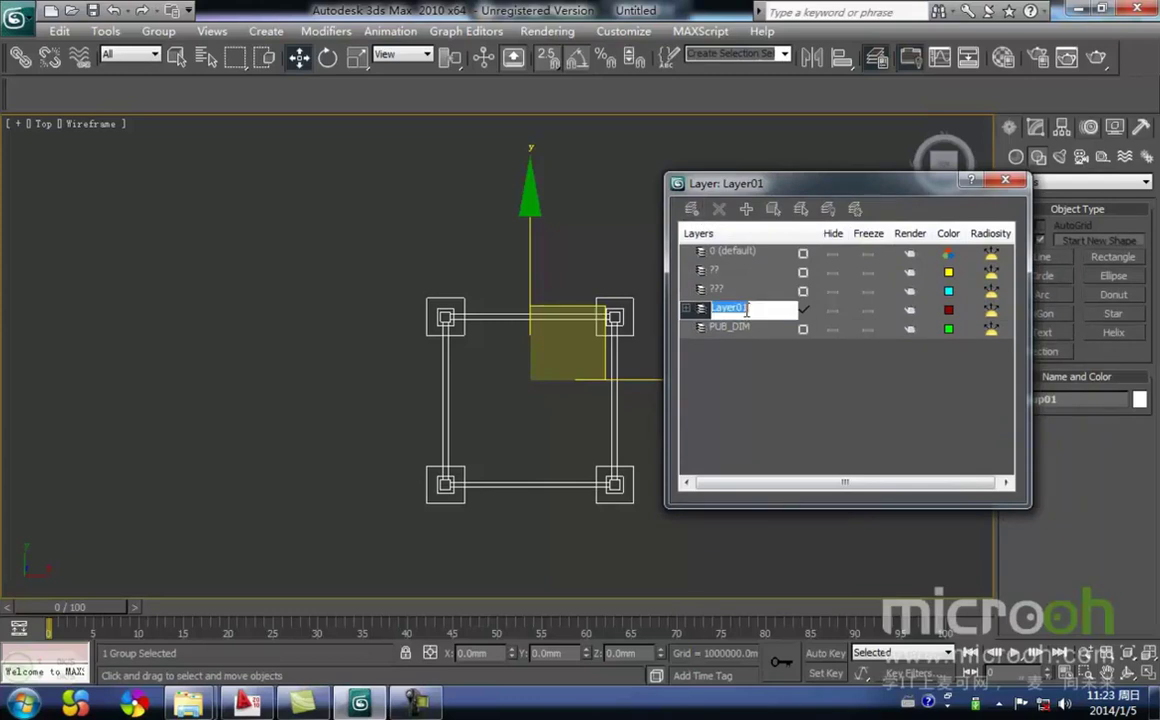
pyautogui.write('di')
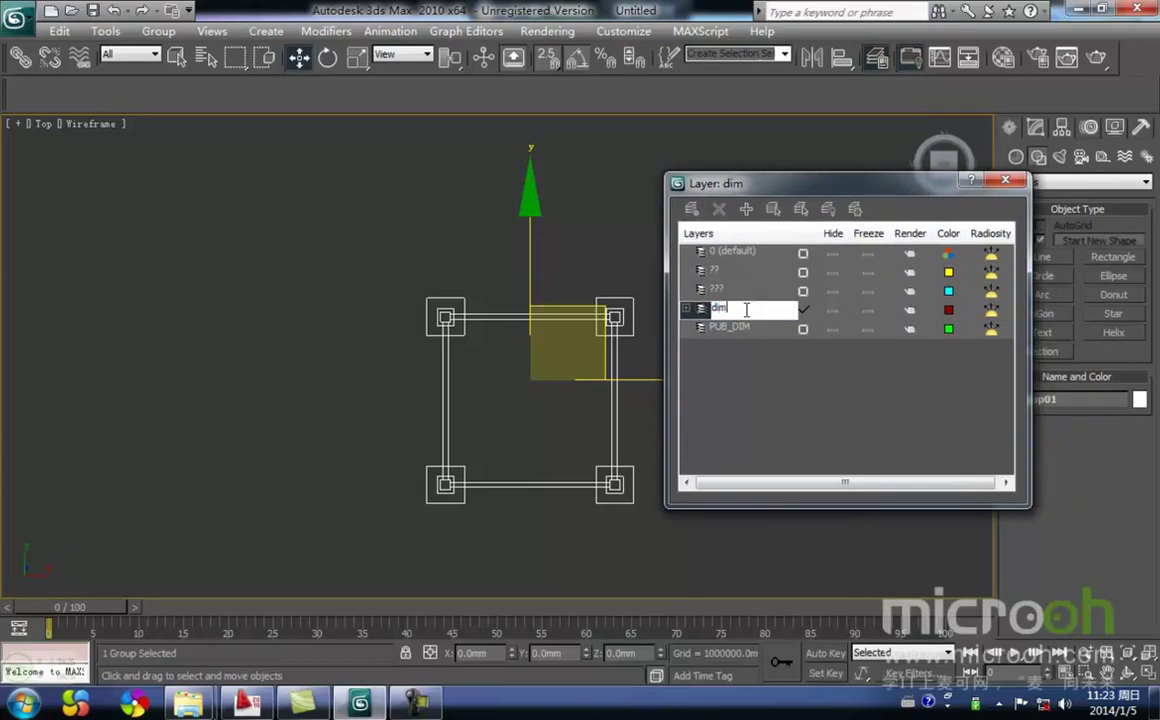
pyautogui.write('pinmian')
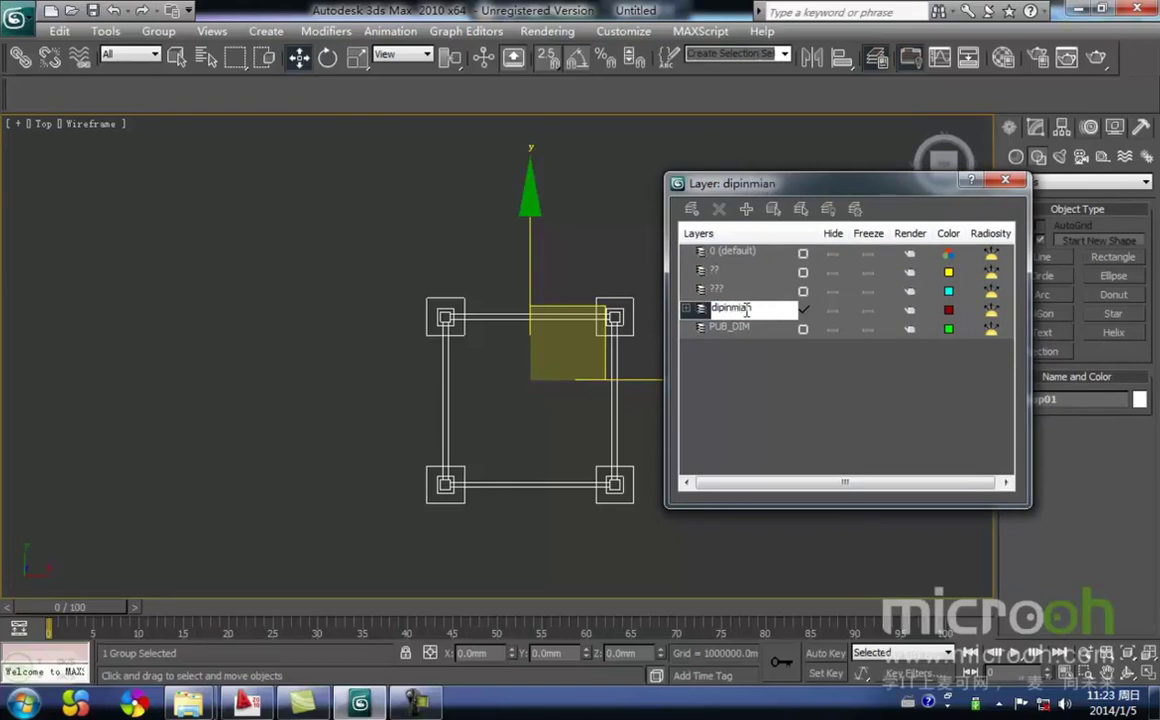
pyautogui.click(575, 526)
pyautogui.click(556, 484)
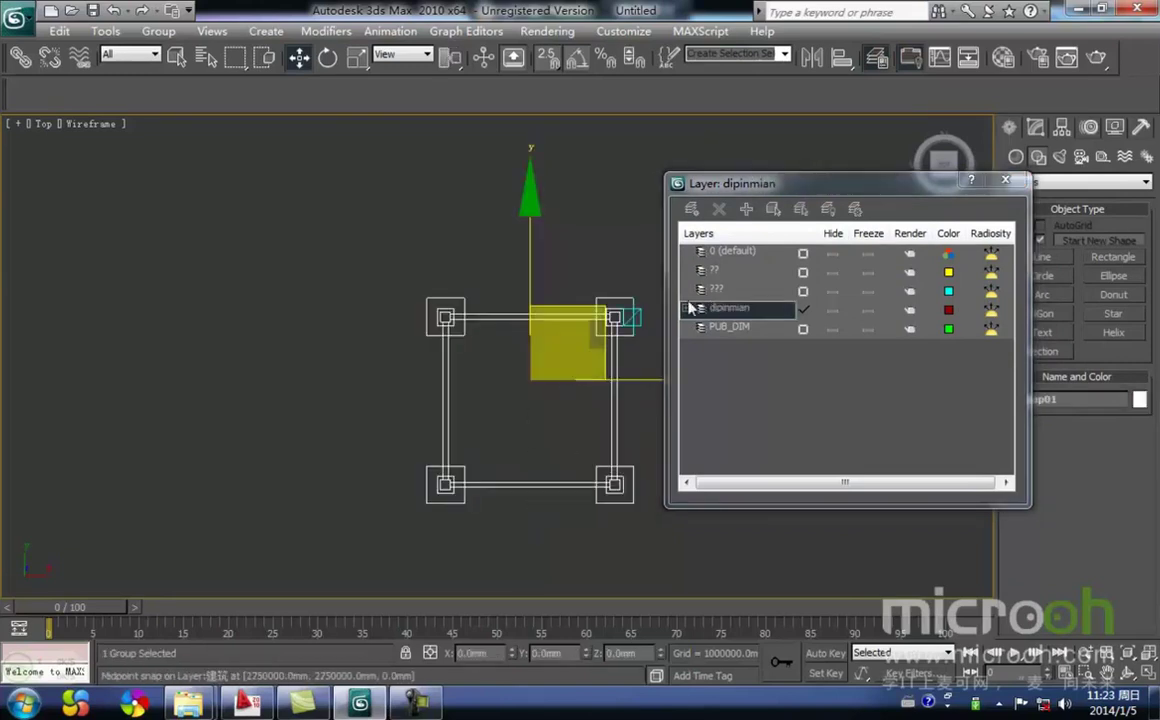
pyautogui.click(749, 213)
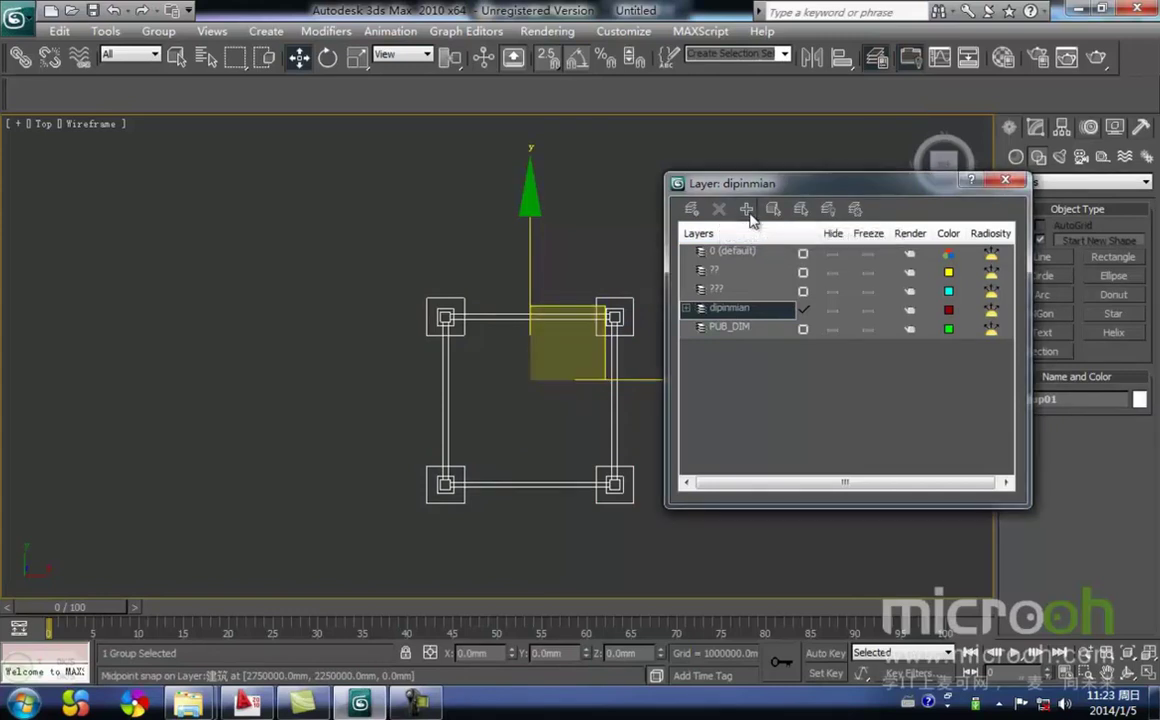
# - Freeze the dipinmian layer and try selecting the floor plan to test the freeze
pyautogui.click(868, 312)
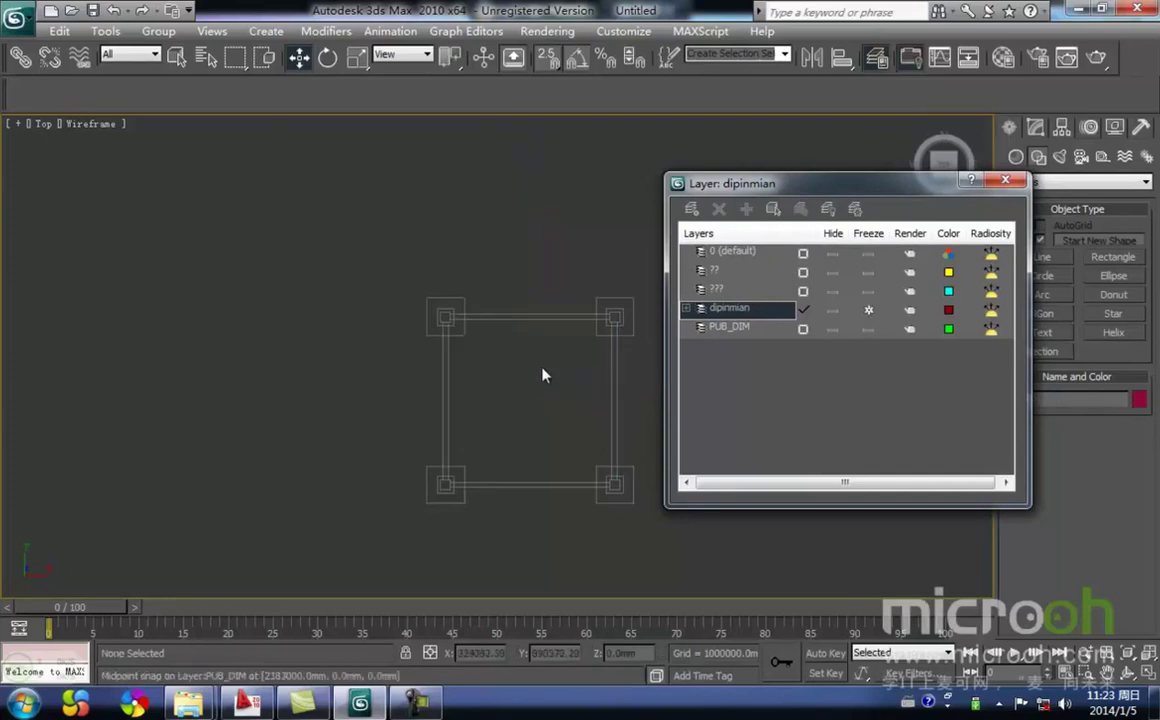
pyautogui.scroll(-2, 470, 332)
pyautogui.moveTo(584, 492); pyautogui.dragTo(326, 230)
pyautogui.moveTo(612, 500); pyautogui.dragTo(371, 243)
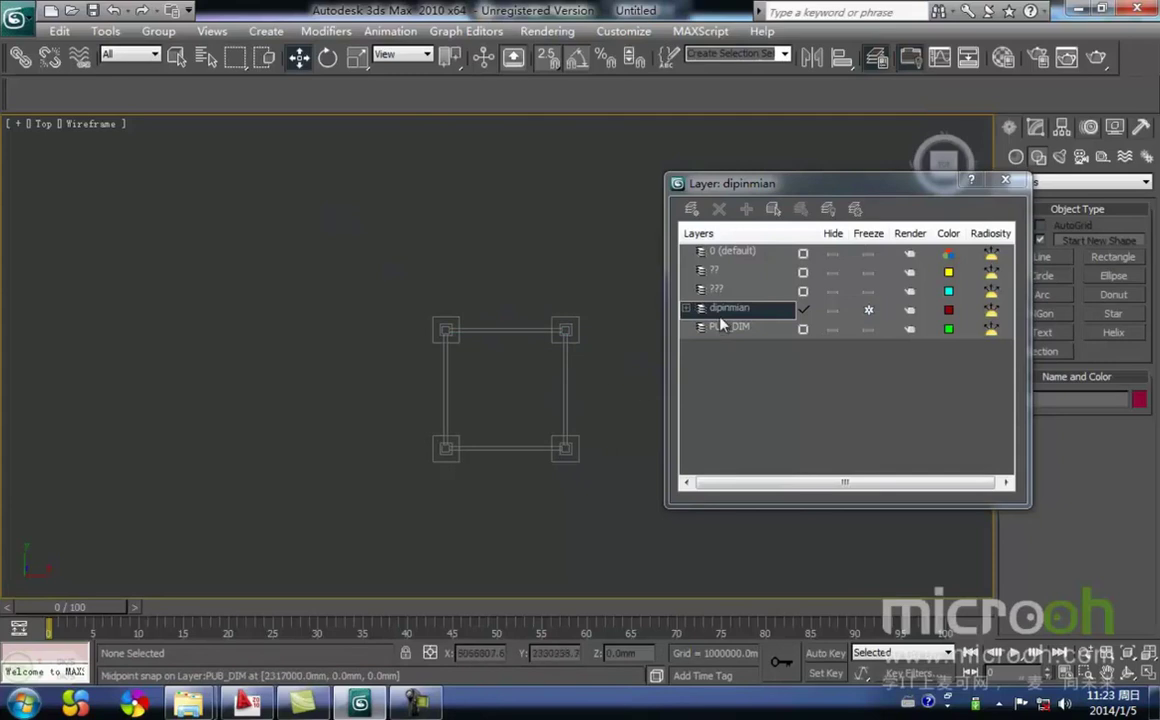
# - Hide the dipinmian layer, show it again and close the layer manager
pyautogui.click(834, 311)
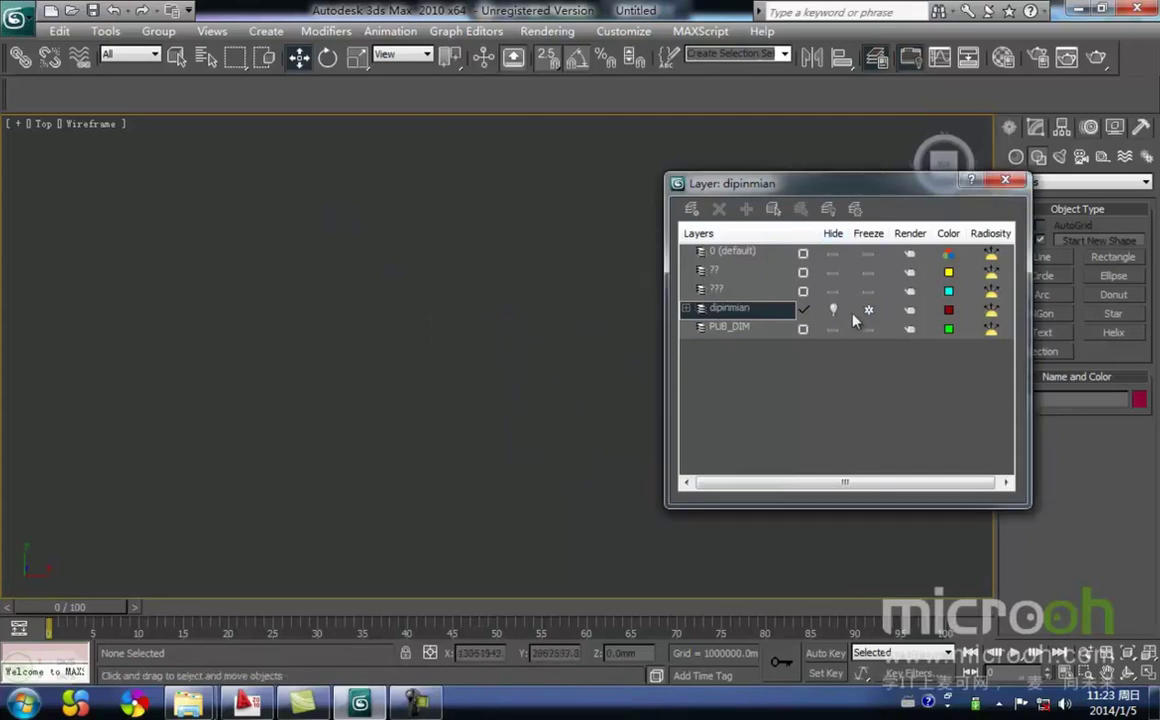
pyautogui.click(834, 311)
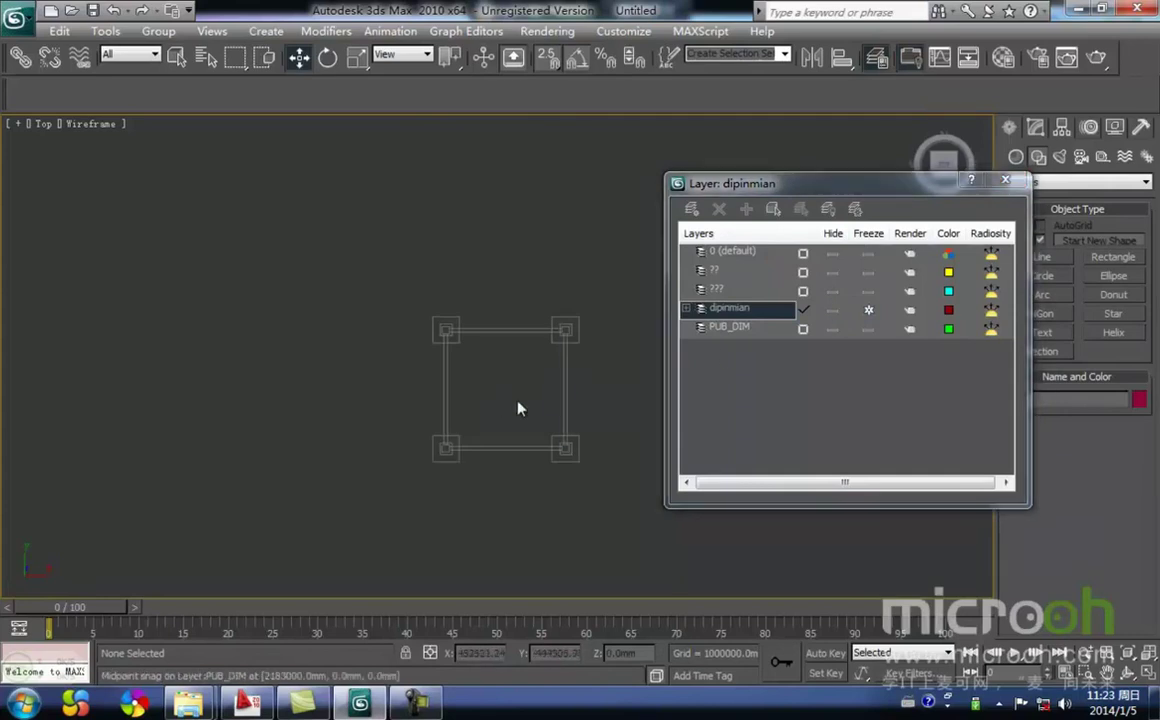
pyautogui.moveTo(513, 371); pyautogui.dragTo(515, 347, button='middle')
pyautogui.scroll(2, 519, 352)
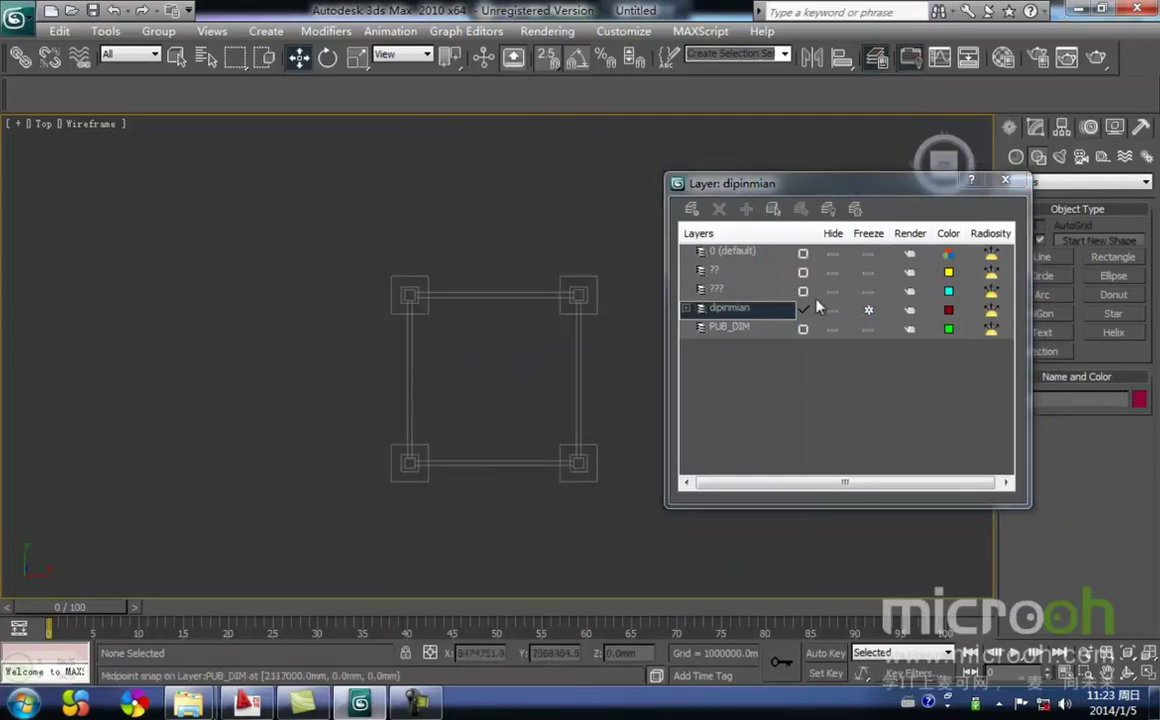
pyautogui.click(1005, 180)
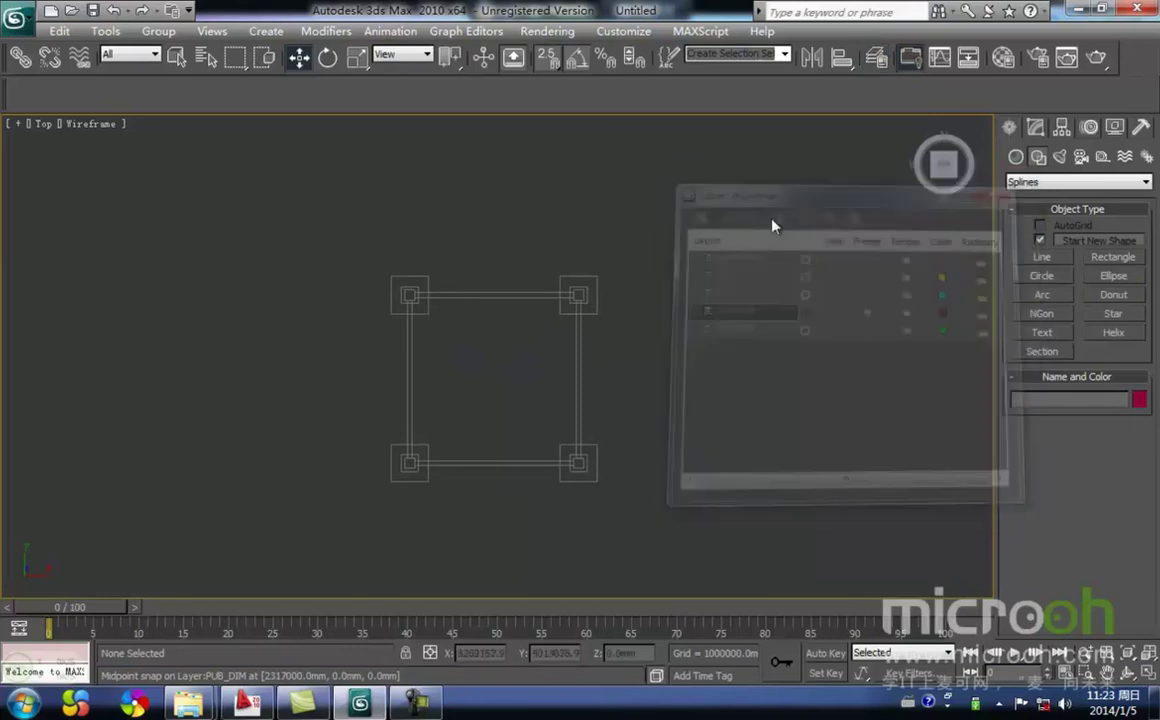
# - Import the roof plan drawing, keeping the default DWG import options
pyautogui.click(16, 18)
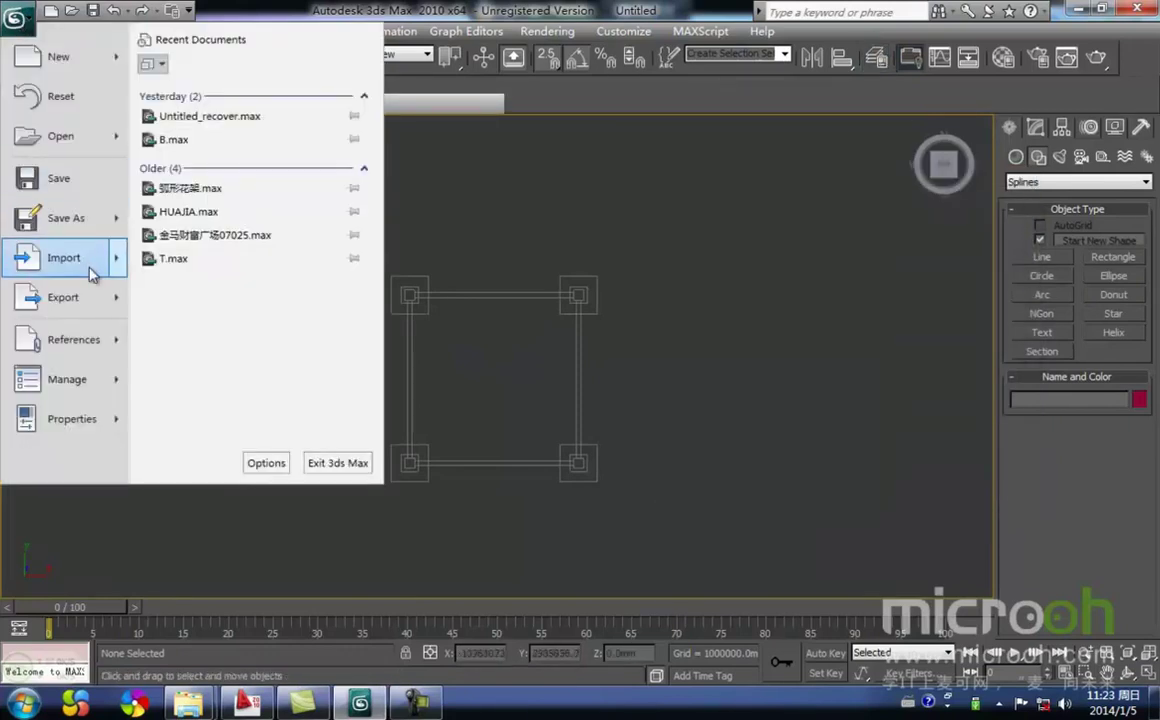
pyautogui.moveTo(84, 266)
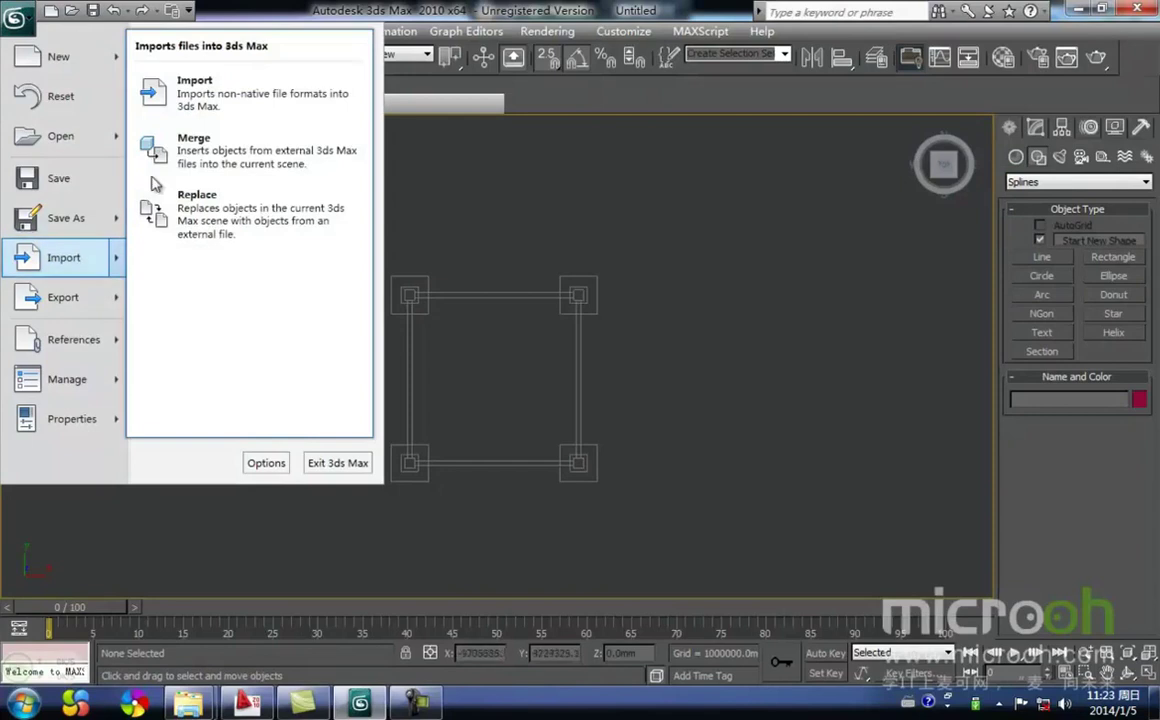
pyautogui.click(203, 94)
pyautogui.click(158, 207)
pyautogui.click(855, 599)
pyautogui.click(627, 600)
pyautogui.scroll(-1, 689, 479)
# - Select the two imported roof plan shapes and group them under the default group name
pyautogui.moveTo(775, 475); pyautogui.dragTo(688, 434)
pyautogui.moveTo(775, 497); pyautogui.dragTo(652, 472, button='middle')
pyautogui.scroll(4, 690, 480)
pyautogui.moveTo(730, 497); pyautogui.dragTo(538, 432, button='middle')
pyautogui.click(158, 31)
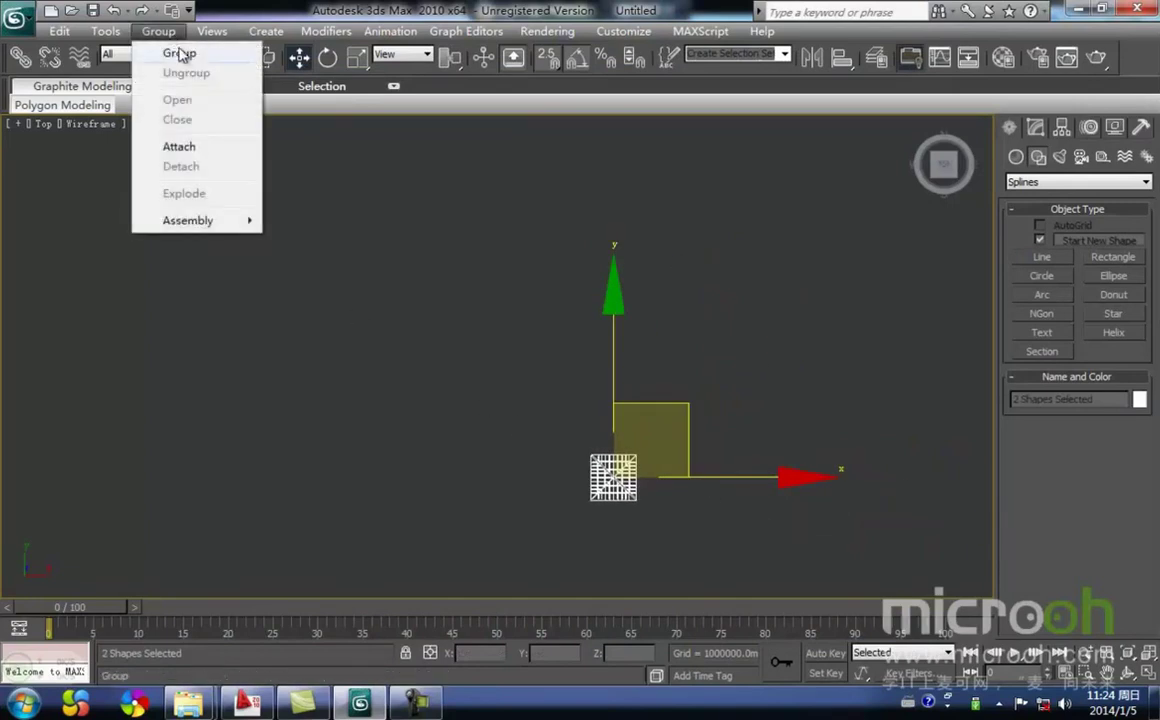
pyautogui.click(176, 52)
pyautogui.click(589, 382)
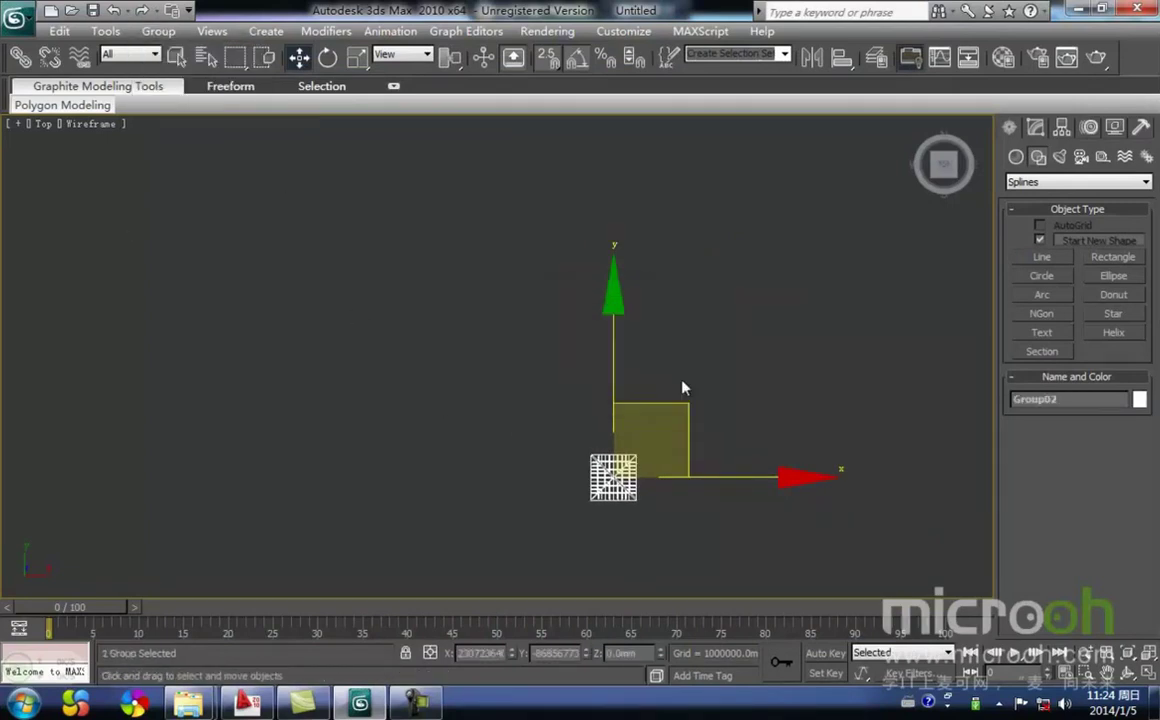
# - Place the roof plan group at the origin by setting X and Y to 0 mm, and frame it in the viewport
pyautogui.rightClick(512, 654)
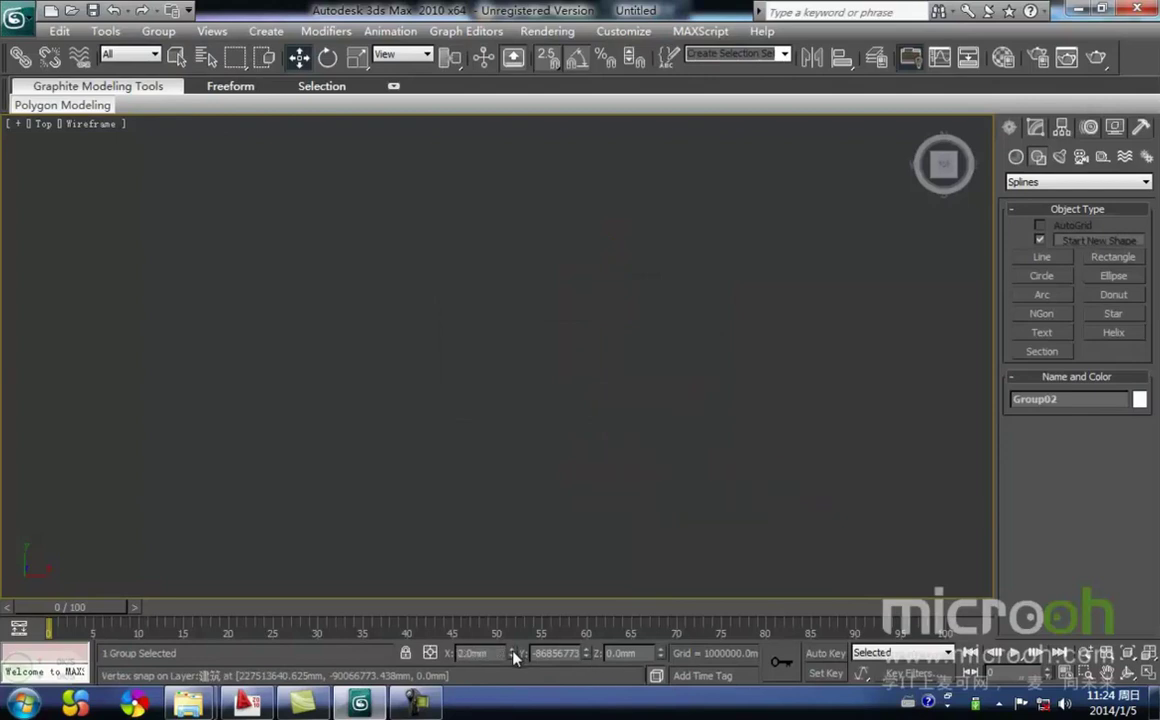
pyautogui.rightClick(586, 655)
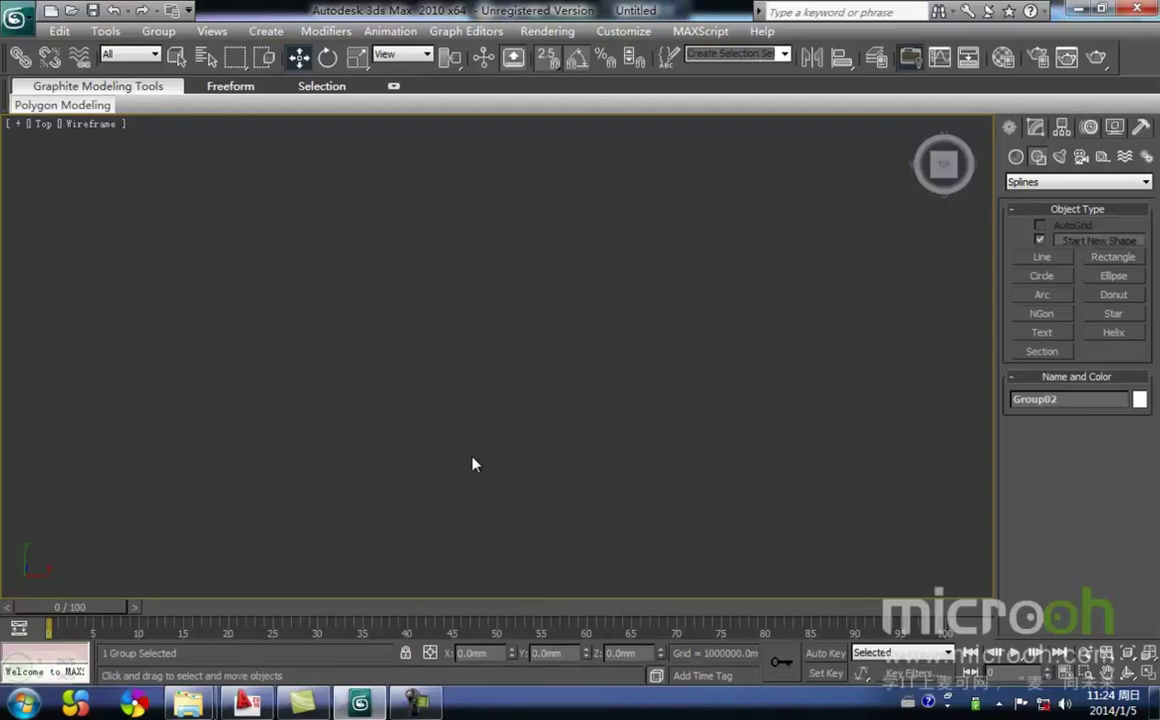
pyautogui.press('z')
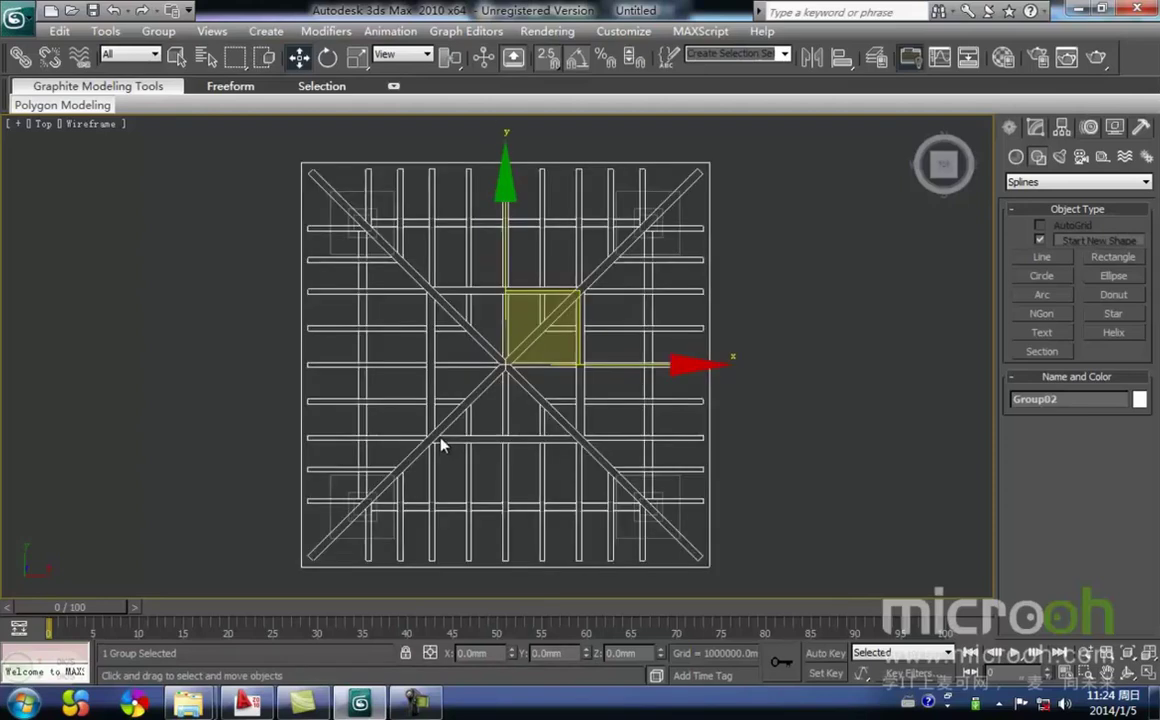
# - Select the roof plan group, lock the selection and try to snap-move the group against the floor plan
pyautogui.click(779, 456)
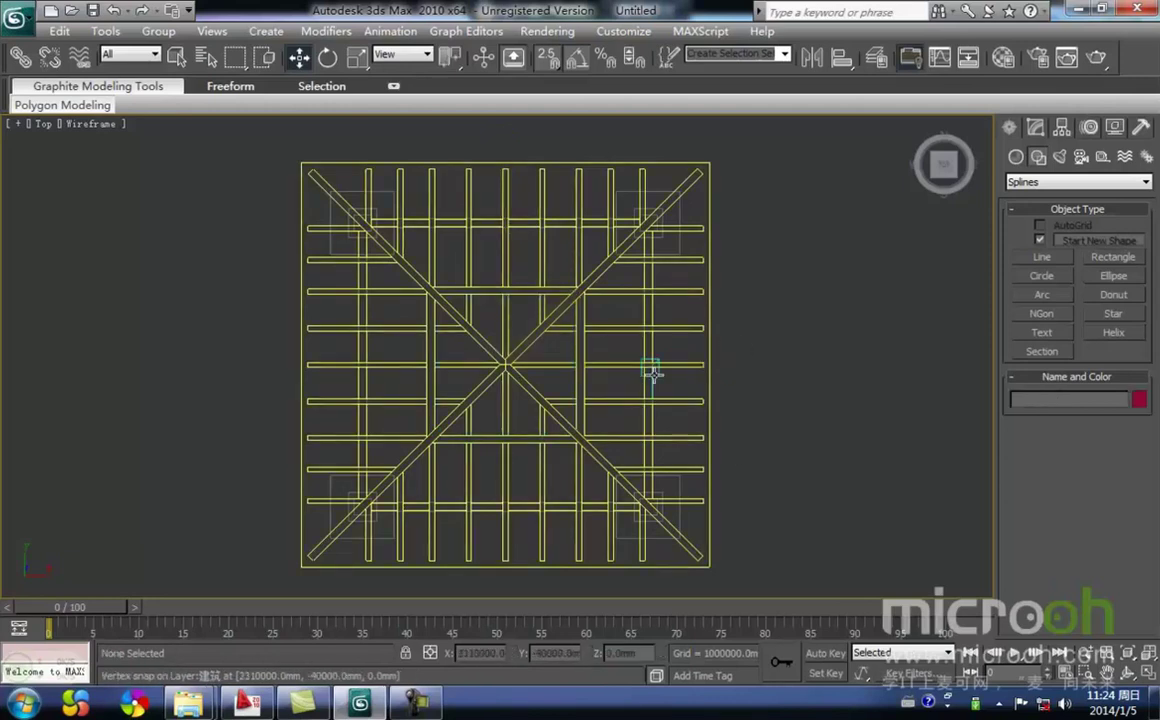
pyautogui.moveTo(507, 406); pyautogui.dragTo(495, 430, button='middle')
pyautogui.scroll(2, 548, 406)
pyautogui.click(494, 327)
pyautogui.scroll(-2, 495, 430)
pyautogui.press('space')
pyautogui.moveTo(533, 306); pyautogui.dragTo(519, 186)
pyautogui.rightClick(519, 186)
pyautogui.moveTo(508, 323); pyautogui.dragTo(788, 391)
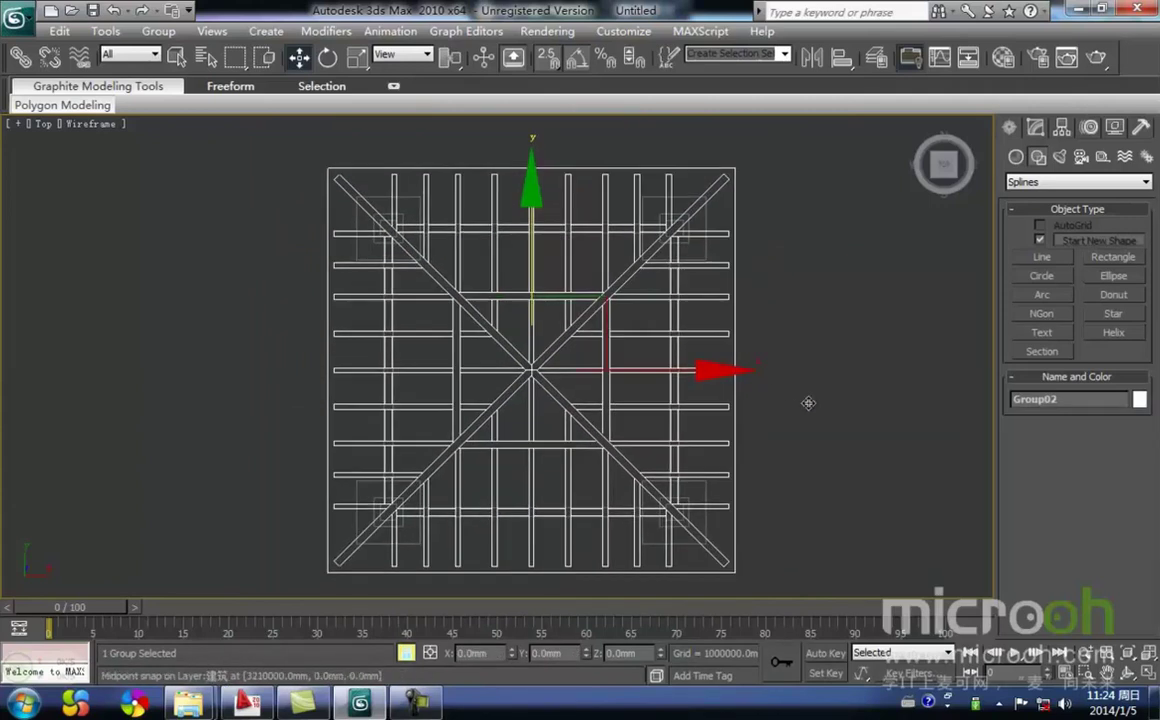
pyautogui.click(800, 455)
pyautogui.click(500, 285)
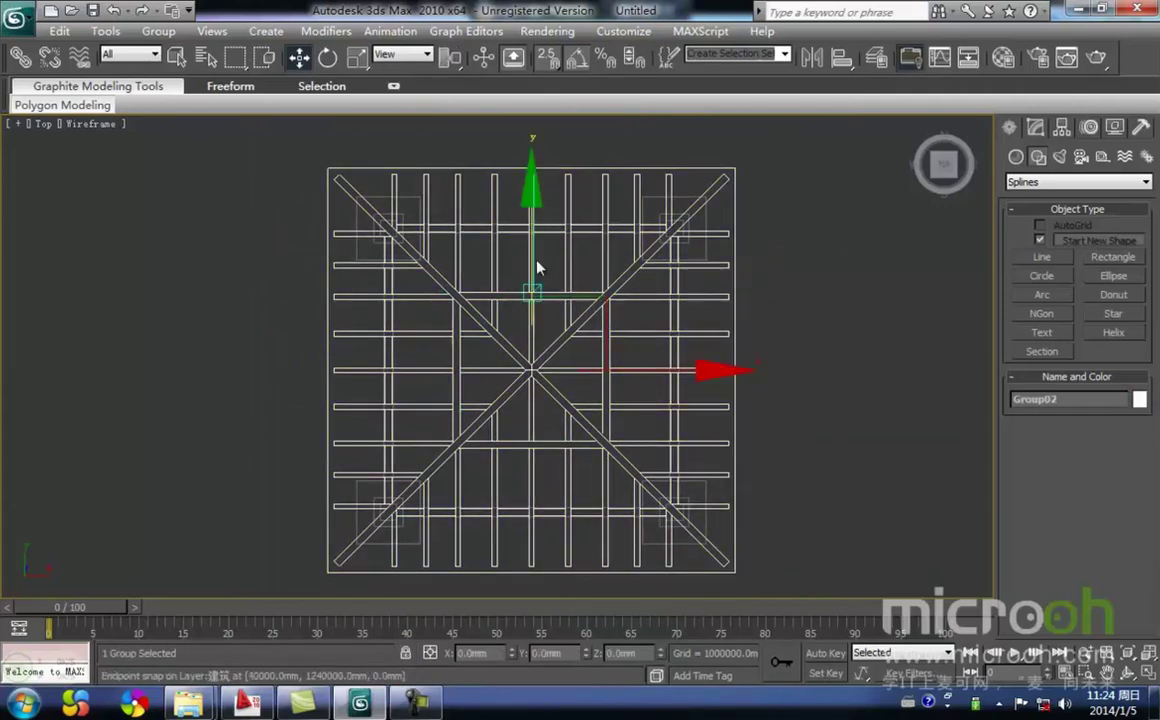
# - Create a layer named yangshitu that contains the selected roof plan group
pyautogui.click(877, 60)
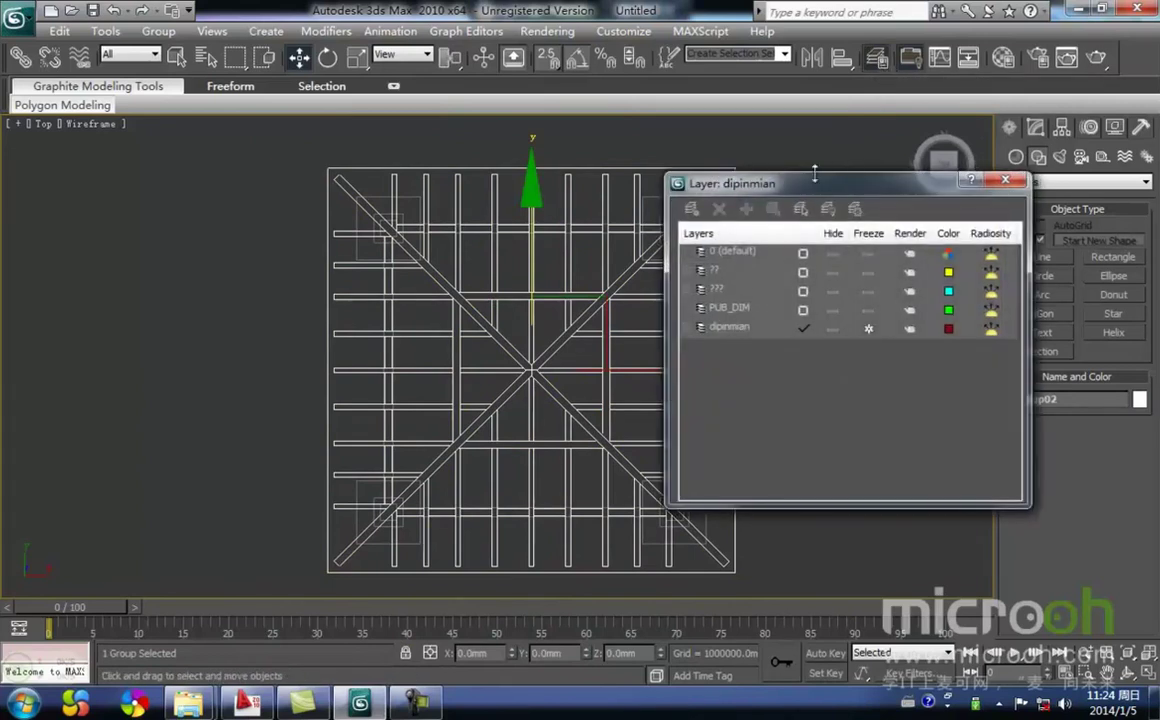
pyautogui.click(707, 211)
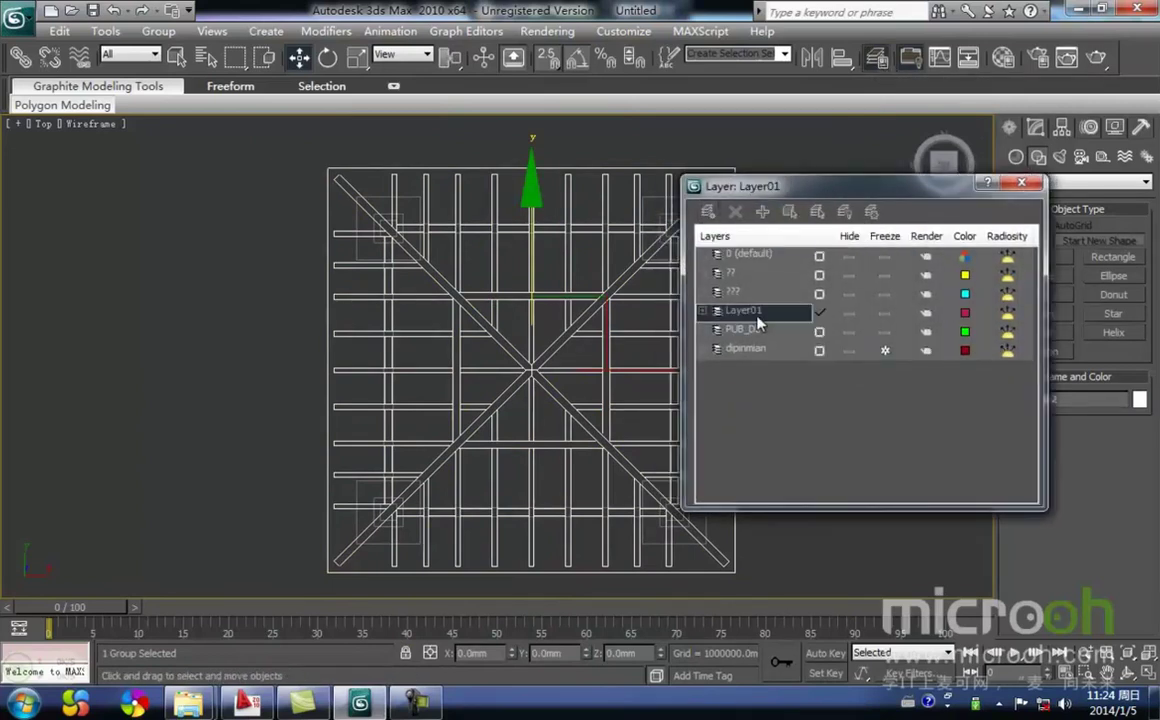
pyautogui.write('yangshitu')
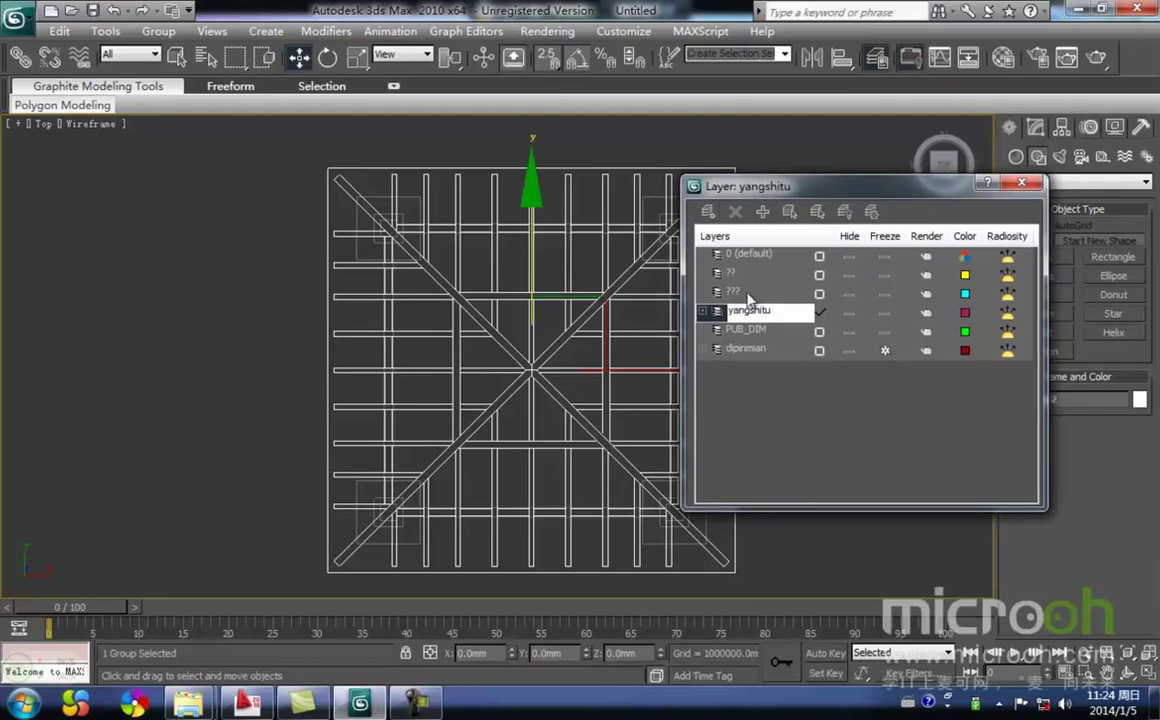
pyautogui.click(781, 554)
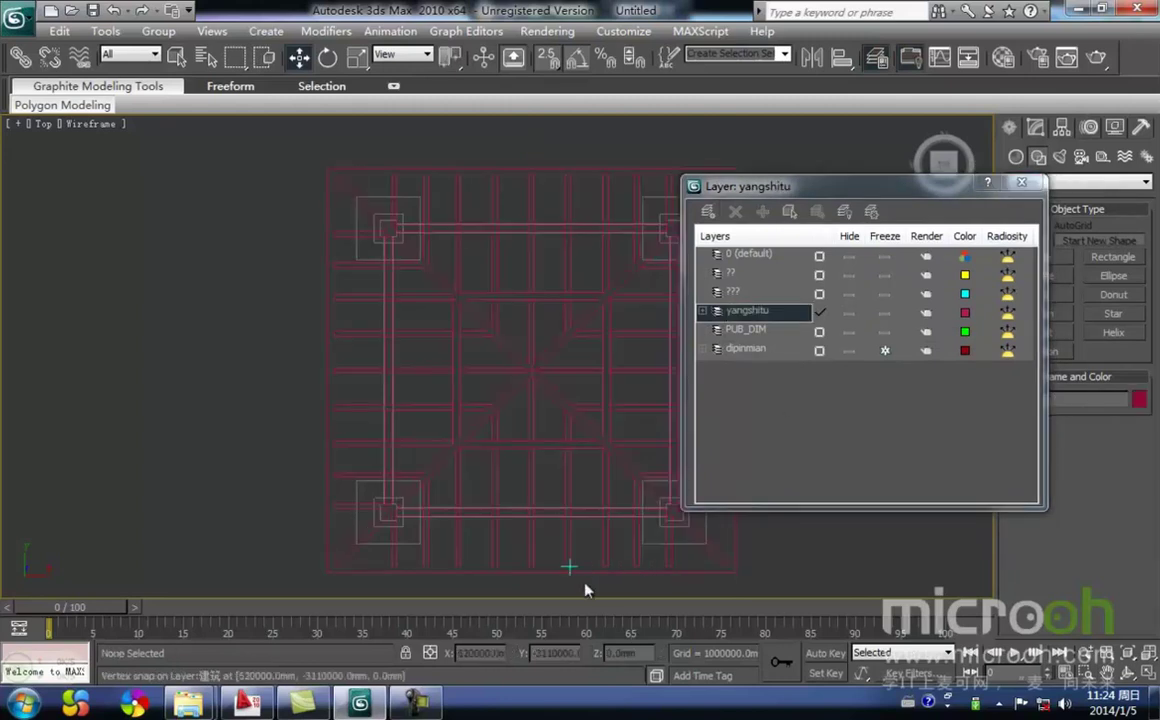
pyautogui.moveTo(578, 588); pyautogui.dragTo(528, 528)
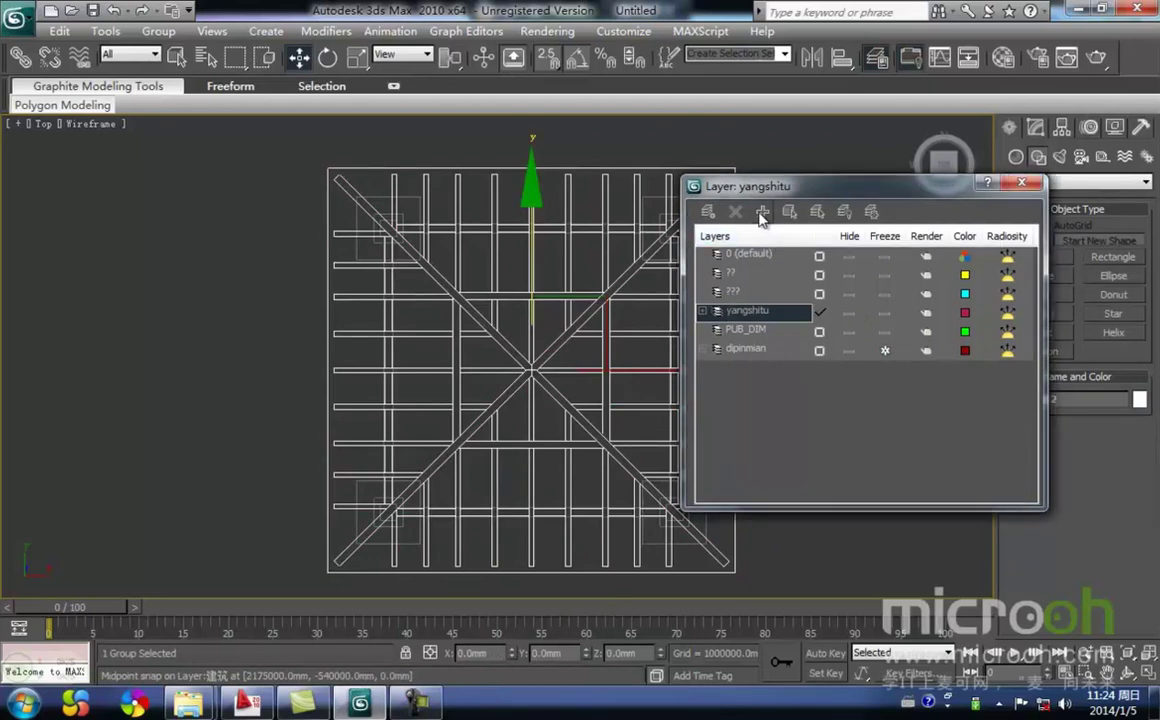
# - Freeze the yangshitu layer, hide it and show it again, and close the layer manager
pyautogui.click(885, 313)
pyautogui.click(848, 314)
pyautogui.click(848, 314)
pyautogui.moveTo(414, 401); pyautogui.dragTo(367, 394, button='middle')
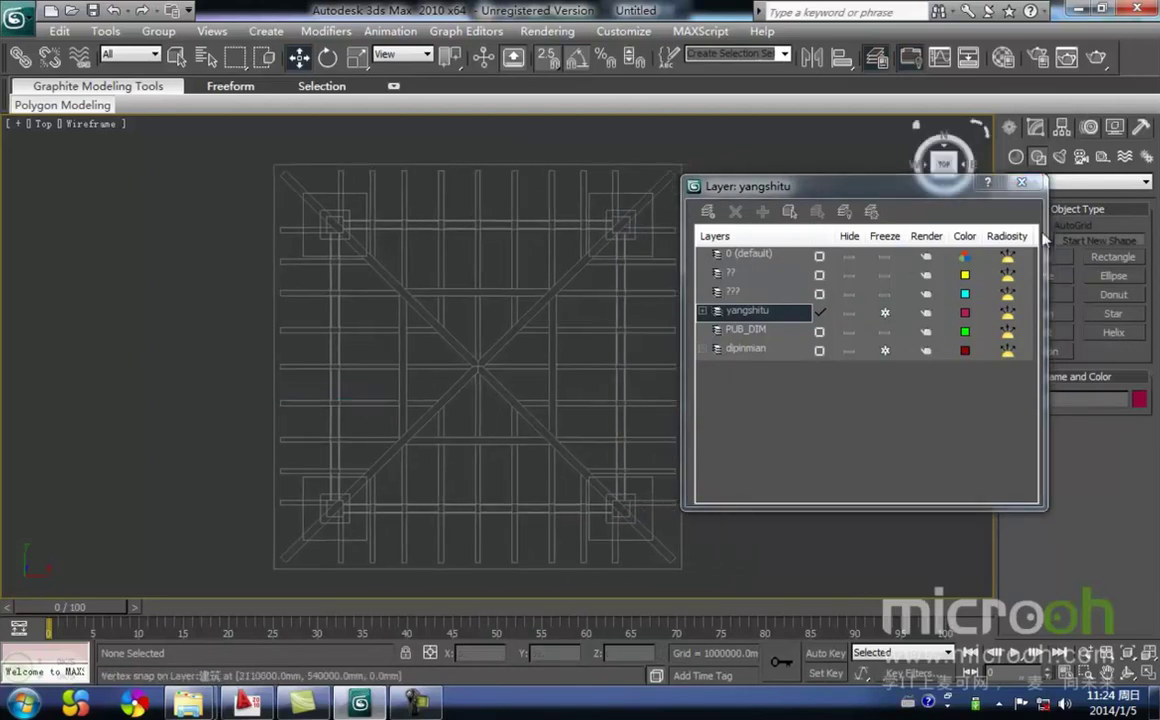
pyautogui.click(1019, 187)
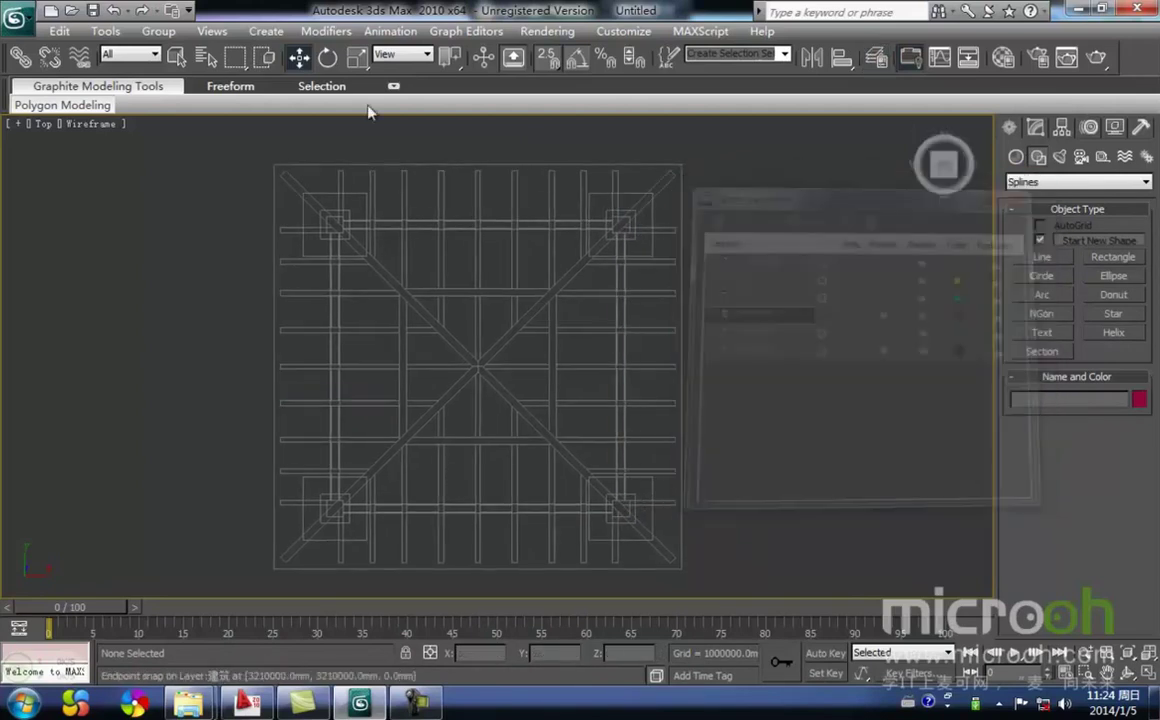
# - Import the dingshitu drawing, keeping the default DWG import options
pyautogui.click(18, 16)
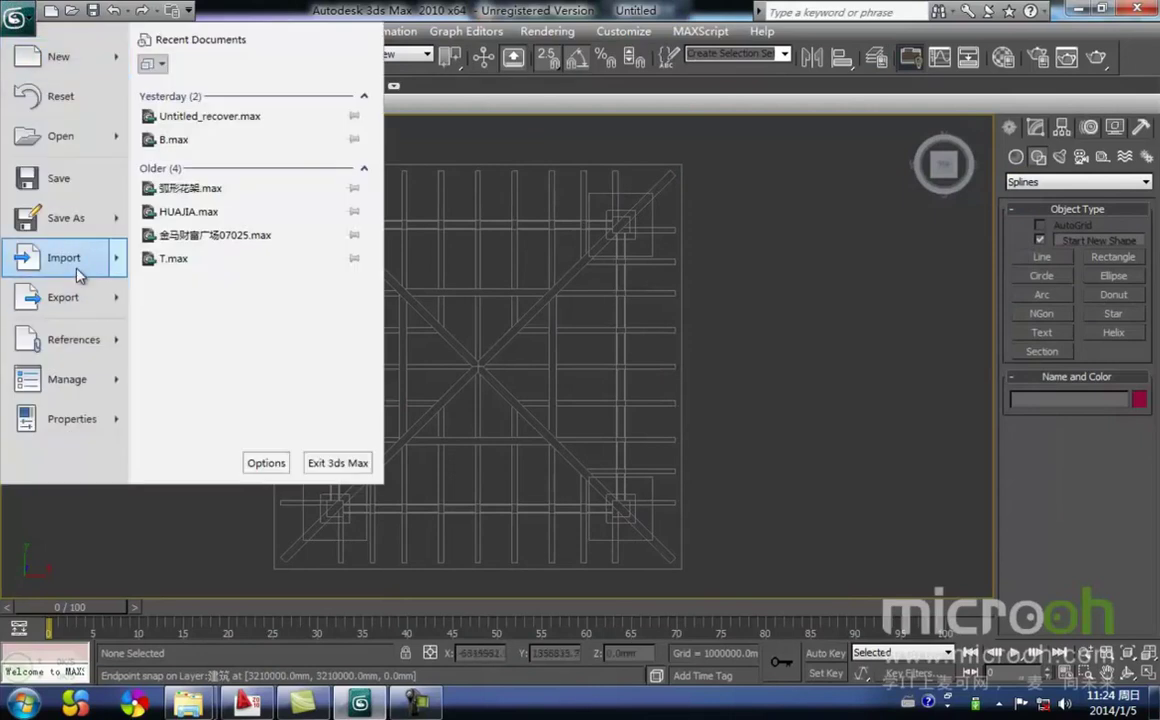
pyautogui.moveTo(69, 255)
pyautogui.click(185, 115)
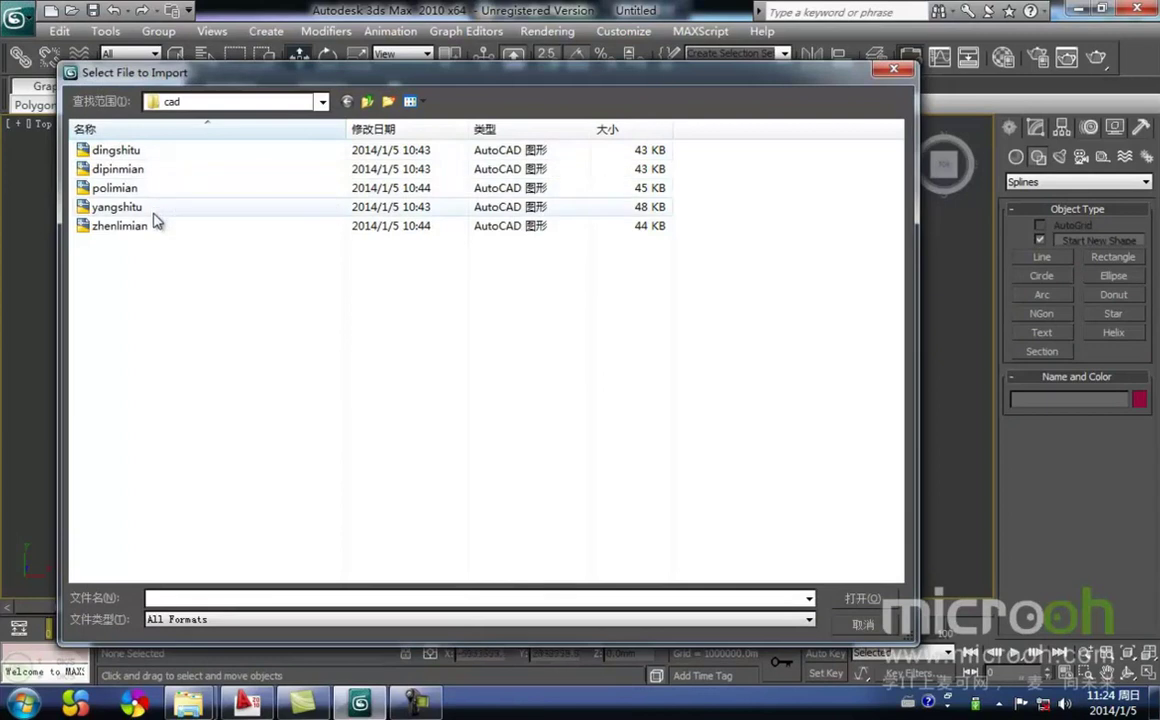
pyautogui.click(163, 155)
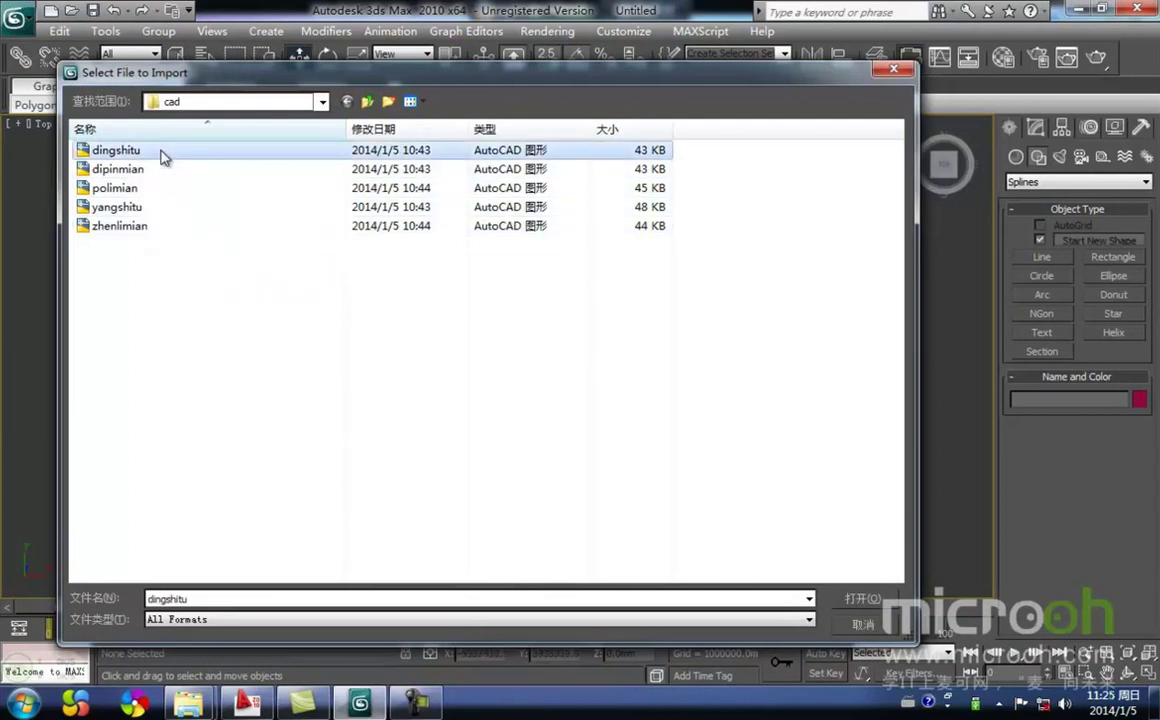
pyautogui.click(861, 599)
pyautogui.click(621, 601)
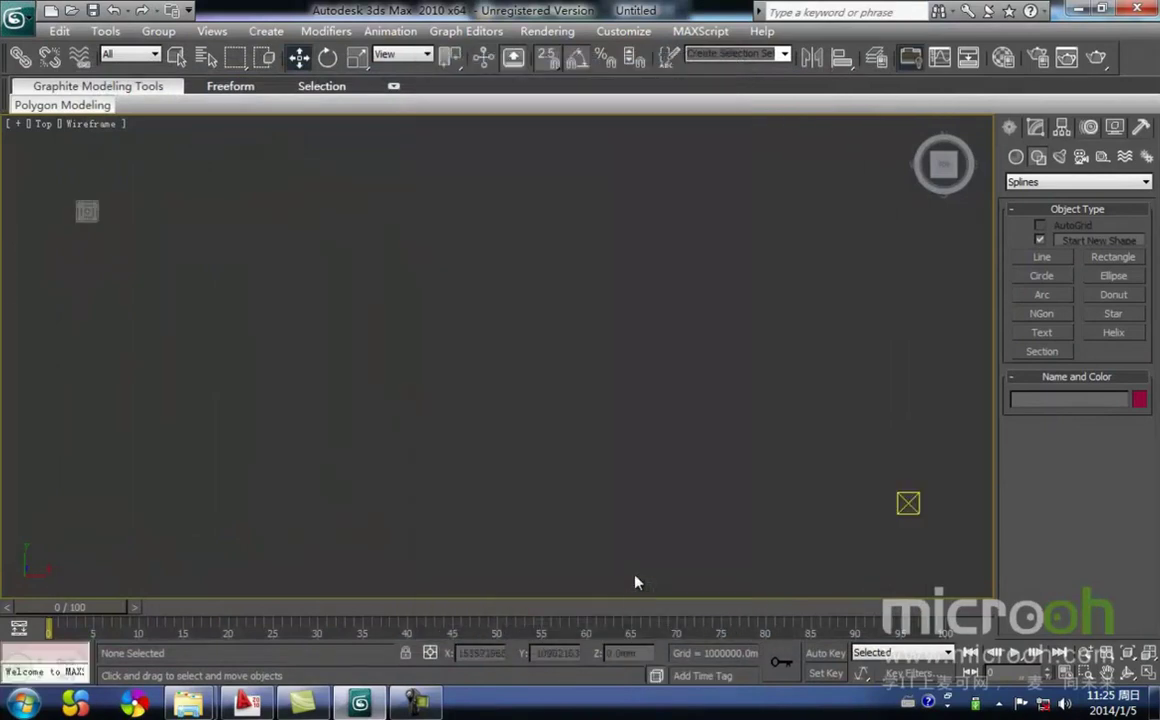
# - Select the imported dingshitu shape and group it under the default group name
pyautogui.moveTo(764, 508); pyautogui.dragTo(507, 448, button='middle')
pyautogui.moveTo(707, 502); pyautogui.dragTo(557, 391)
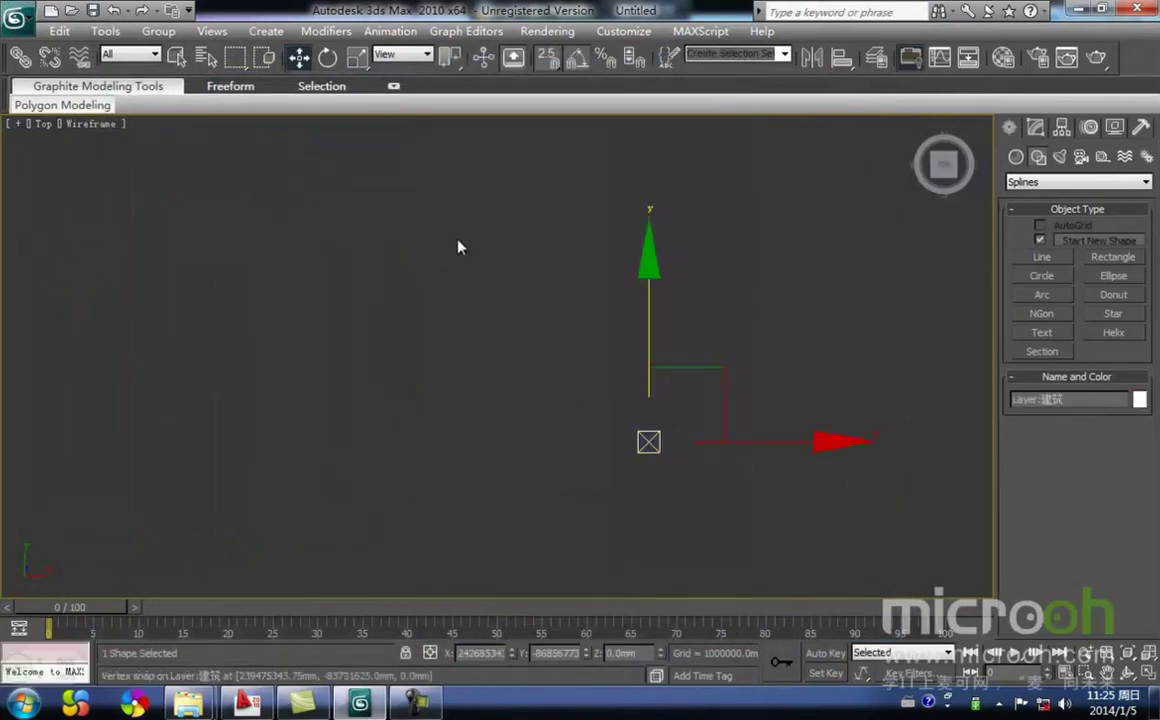
pyautogui.click(157, 31)
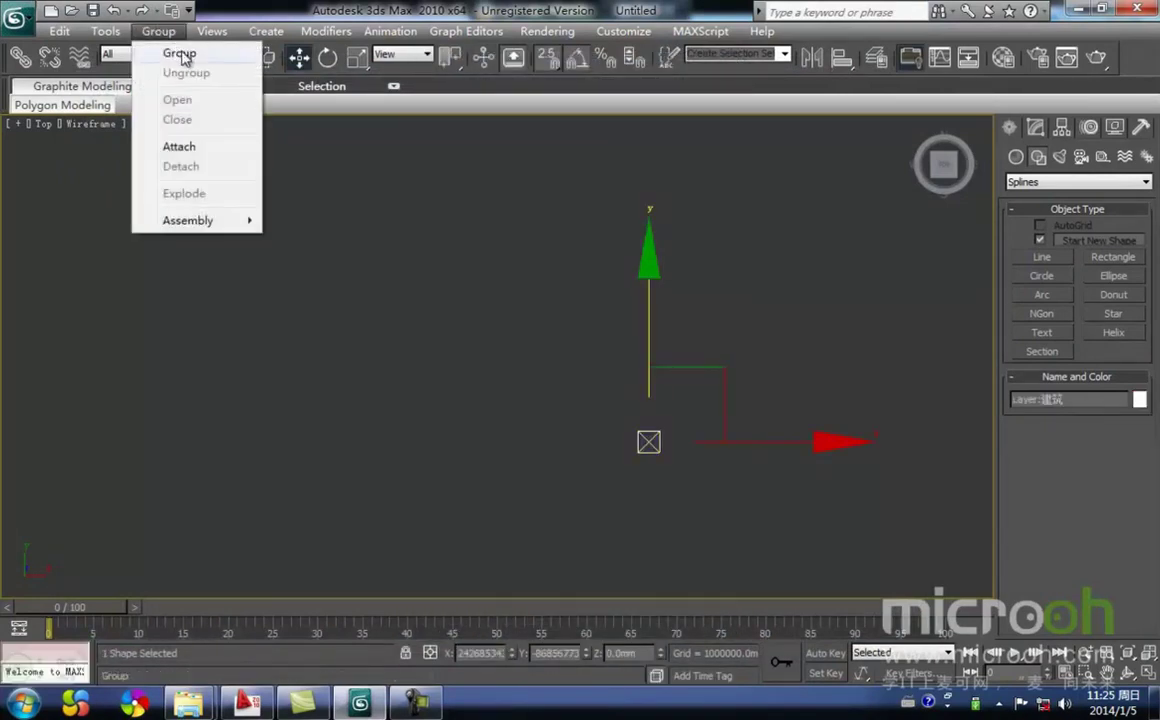
pyautogui.click(181, 51)
pyautogui.click(615, 383)
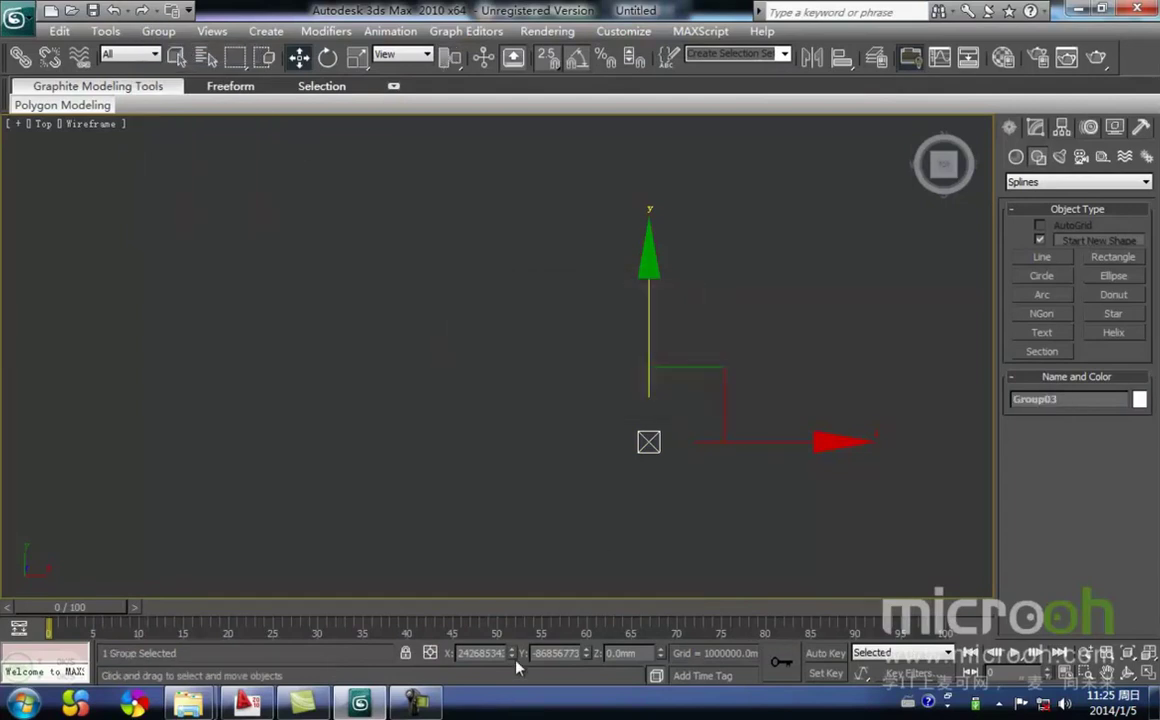
# - Place the dingshitu group at the origin by setting X and Y to 0 mm, and frame it in the viewport
pyautogui.rightClick(512, 654)
pyautogui.rightClick(586, 654)
pyautogui.press('z')
# - Lock the selected dingshitu group and snap it vertically so its central ridge junction meets that of the roof plan beneath
pyautogui.click(773, 511)
pyautogui.click(620, 428)
pyautogui.scroll(8, 552, 430)
pyautogui.moveTo(575, 359); pyautogui.dragTo(512, 465, button='middle')
pyautogui.press('space')
pyautogui.moveTo(541, 365); pyautogui.dragTo(545, 398)
pyautogui.scroll(2, 566, 414)
pyautogui.moveTo(588, 423); pyautogui.dragTo(577, 489, button='middle')
pyautogui.moveTo(526, 443); pyautogui.dragTo(518, 456, button='middle')
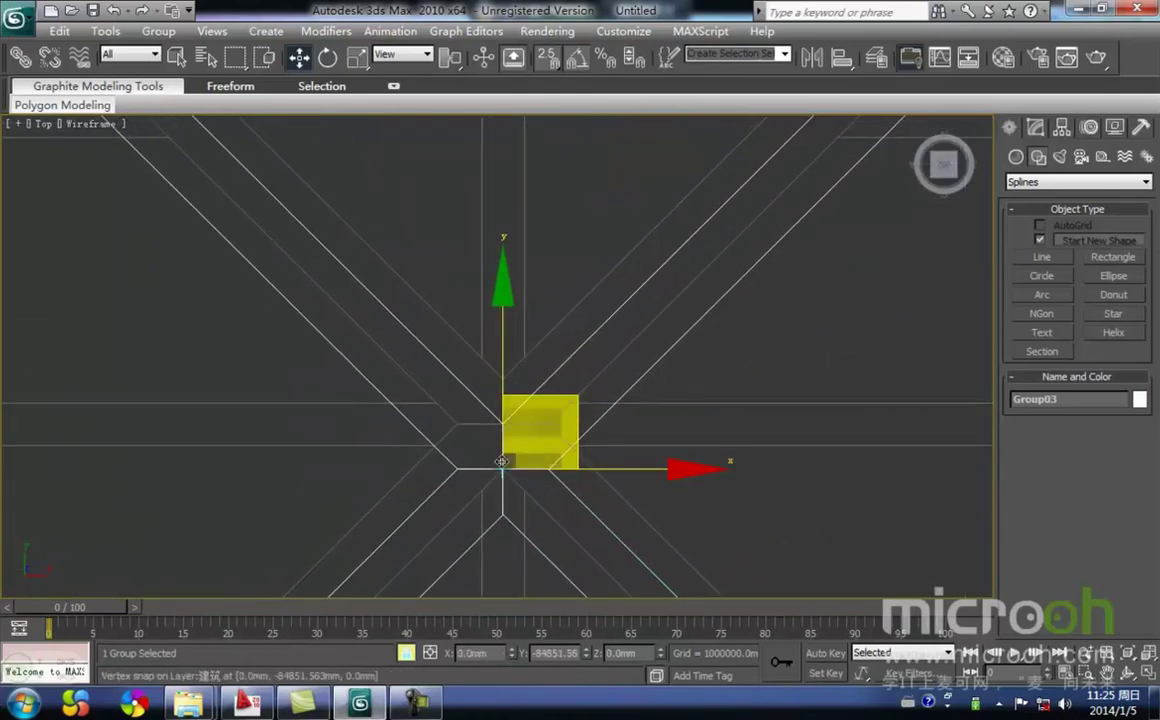
pyautogui.moveTo(501, 469); pyautogui.dragTo(502, 424)
pyautogui.scroll(-3, 547, 465)
pyautogui.moveTo(549, 480); pyautogui.dragTo(551, 387, button='middle')
pyautogui.scroll(-3, 551, 387)
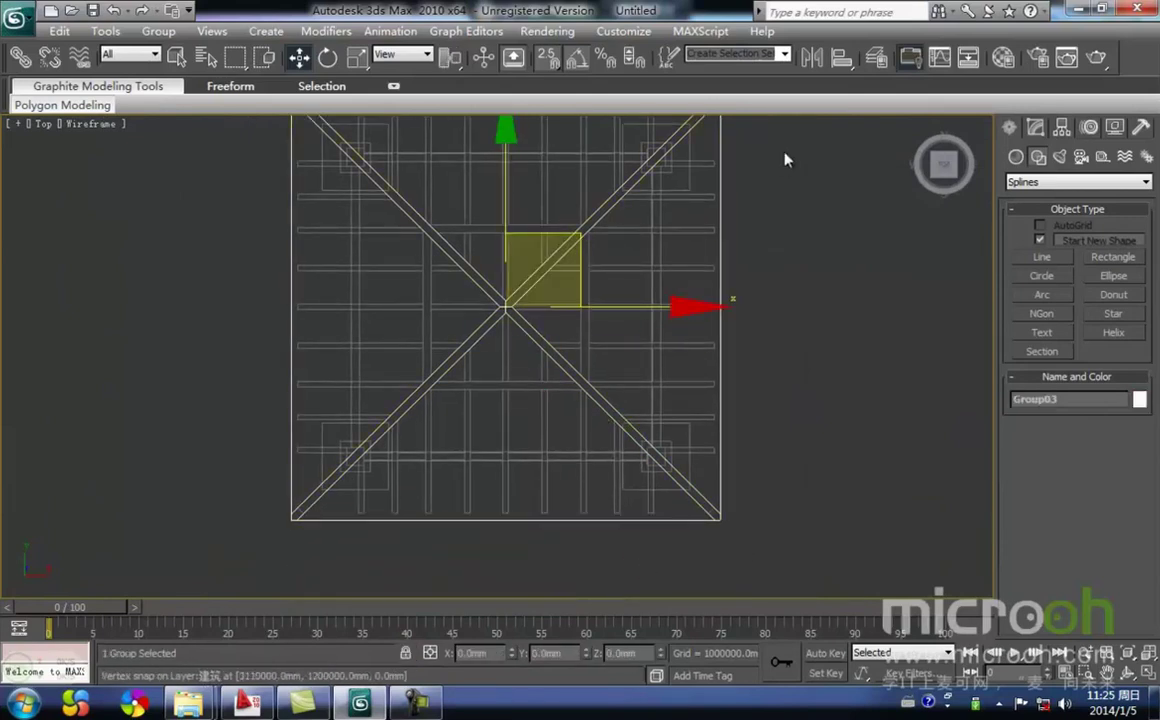
# - Create a layer named dingshitu containing the selected group and freeze the layer
pyautogui.click(876, 57)
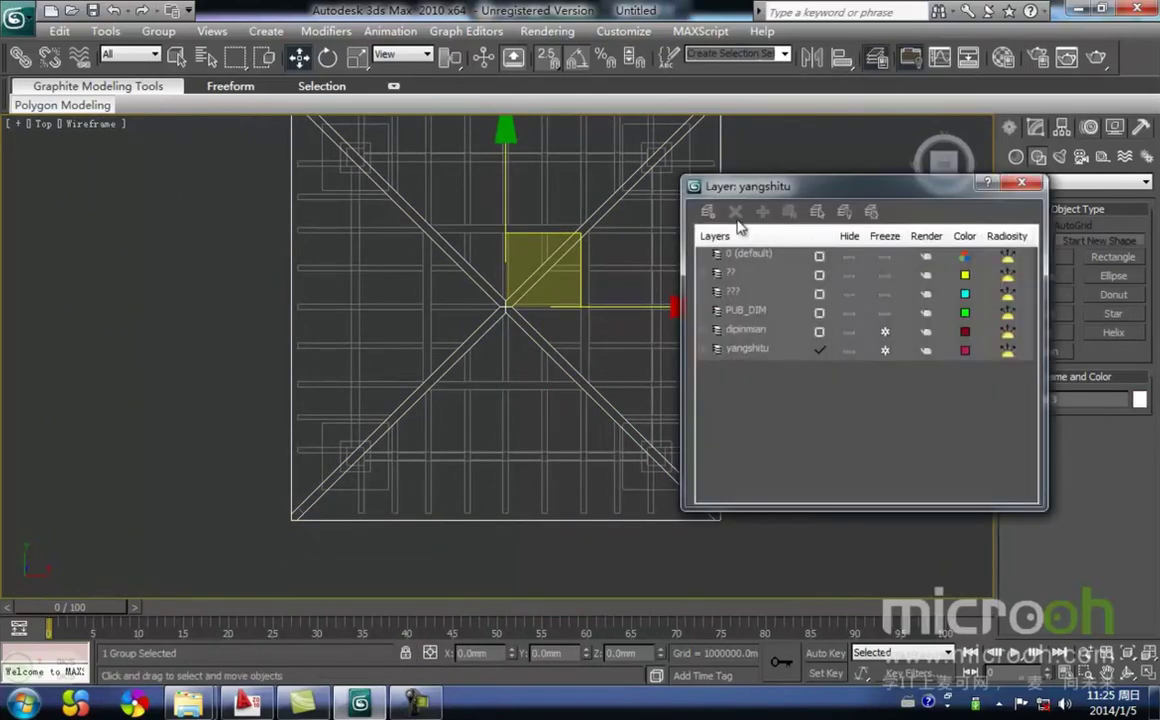
pyautogui.click(708, 212)
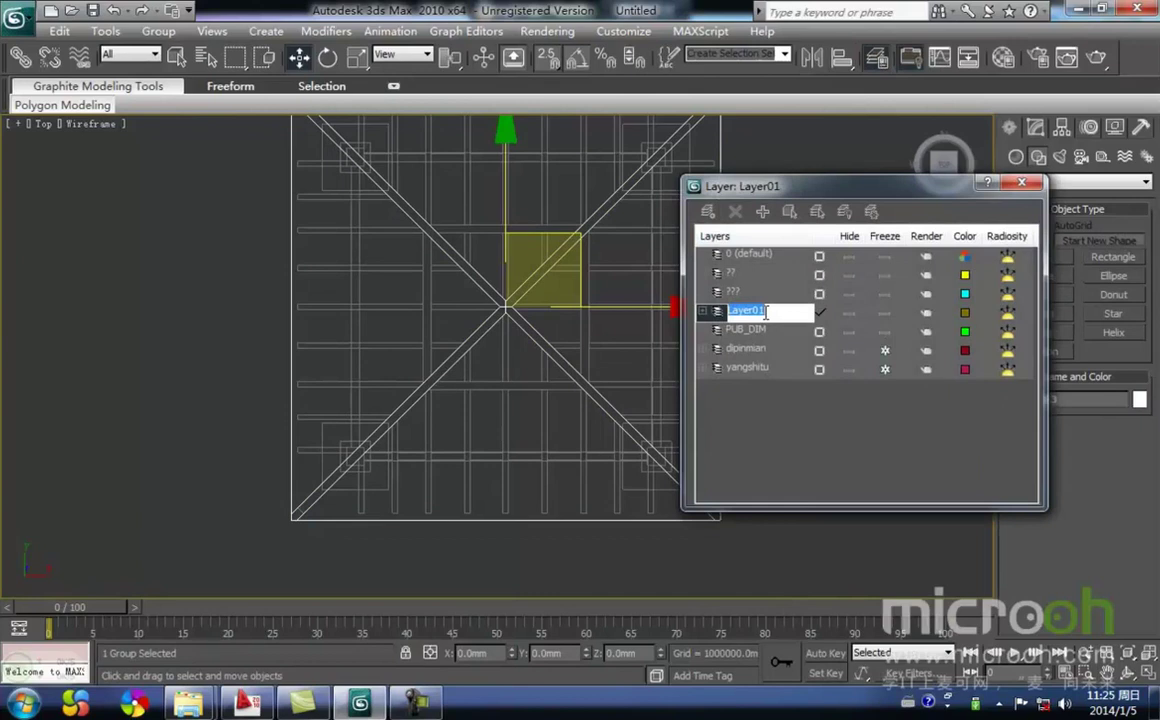
pyautogui.write('dingshitu')
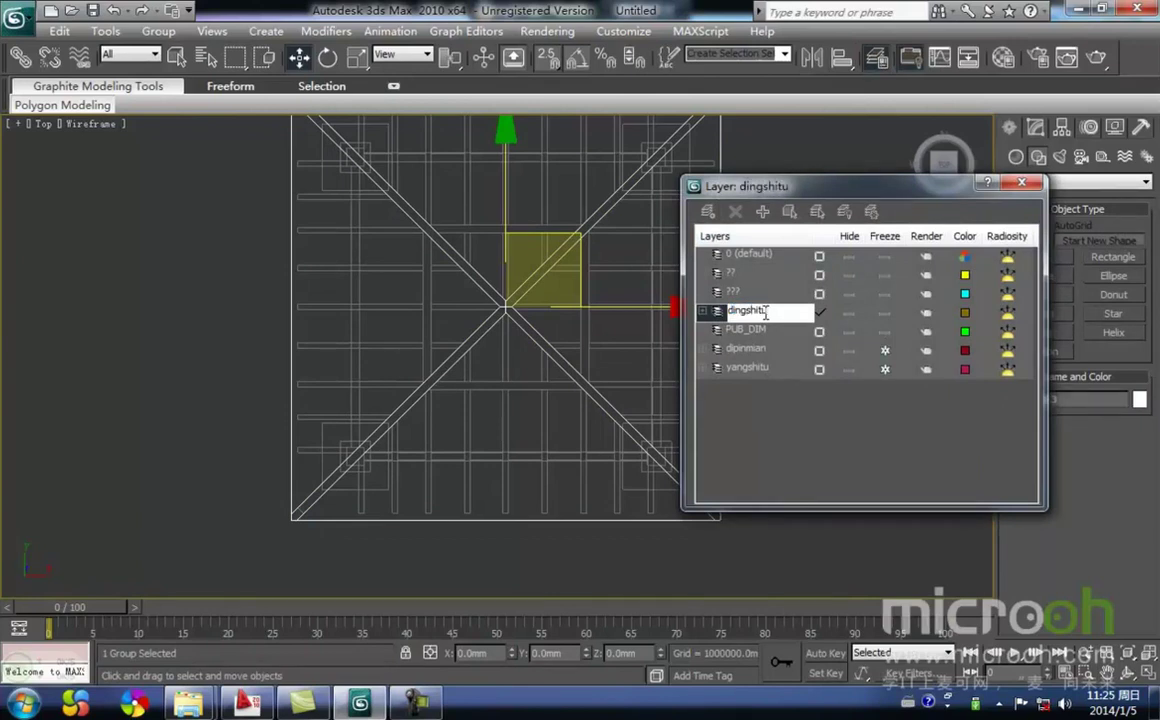
pyautogui.click(489, 478)
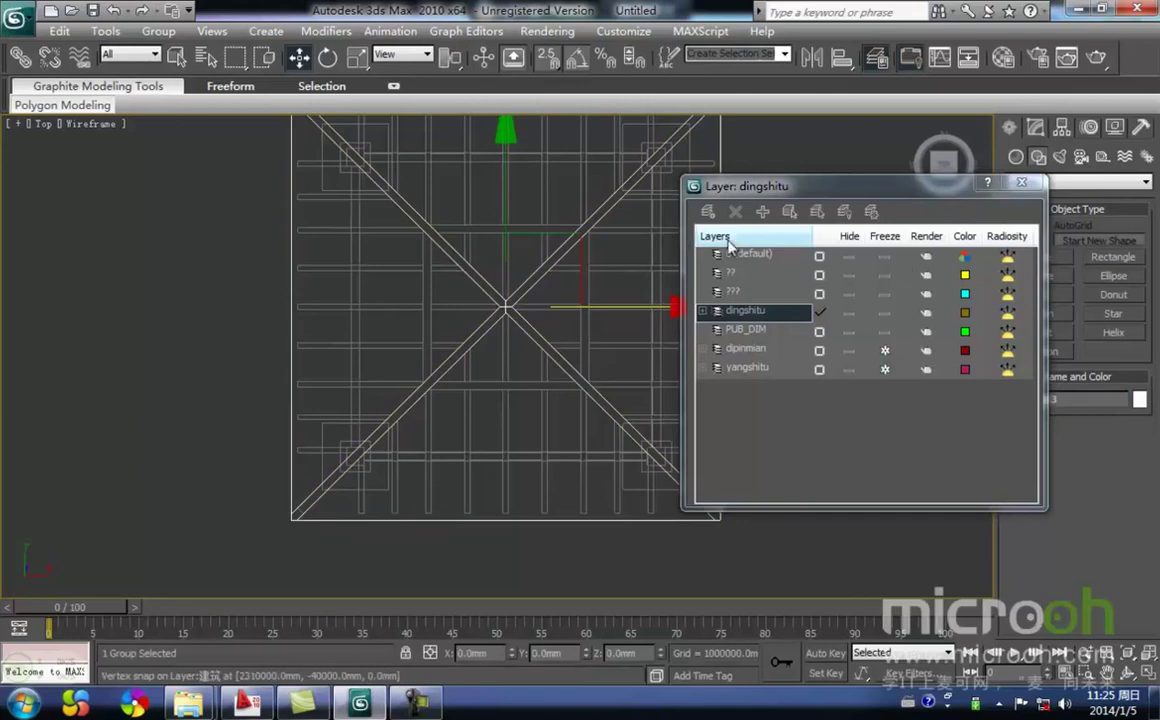
pyautogui.click(884, 313)
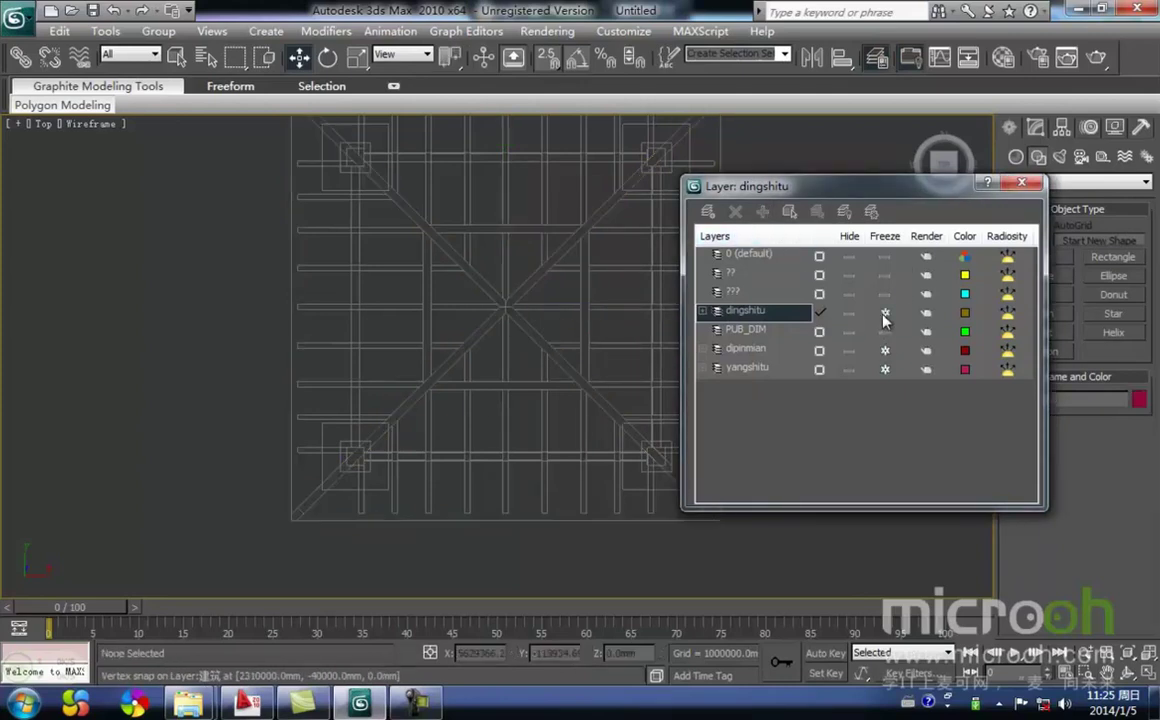
# - Examine the alignment of the overlaid floor plan, roof plan and top view drawings
pyautogui.moveTo(533, 458); pyautogui.dragTo(474, 473, button='middle')
pyautogui.scroll(-3, 474, 473)
pyautogui.scroll(3, 475, 481)
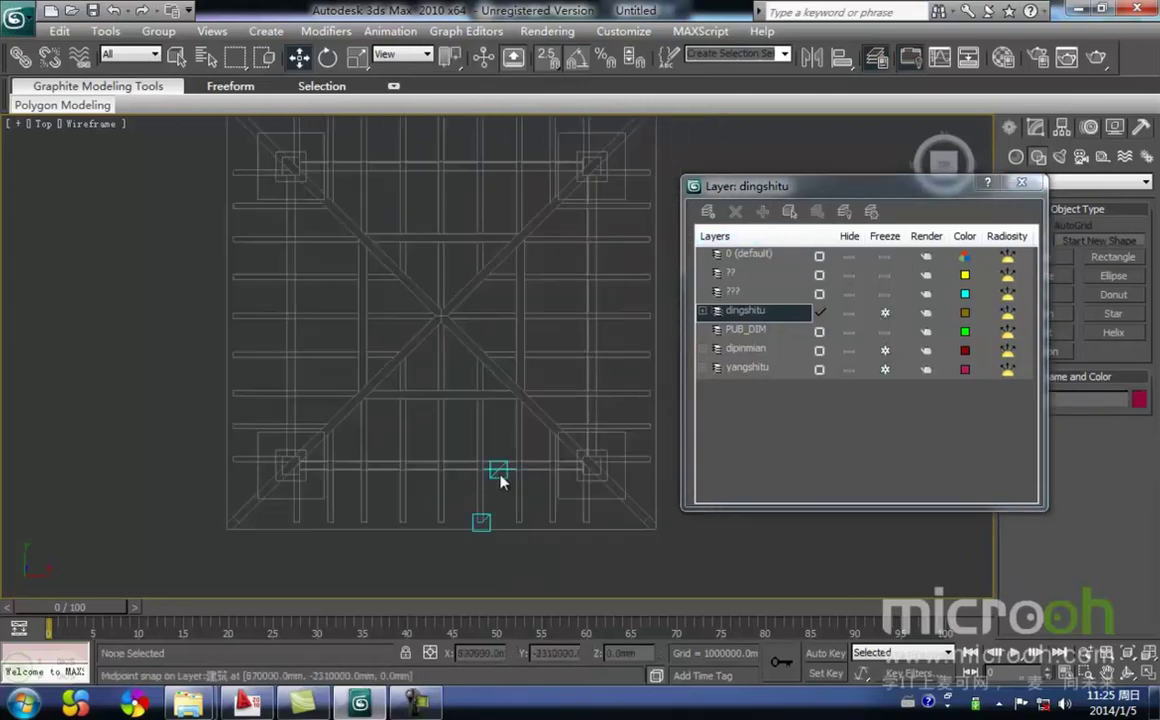
pyautogui.moveTo(471, 365); pyautogui.dragTo(467, 349, button='middle')
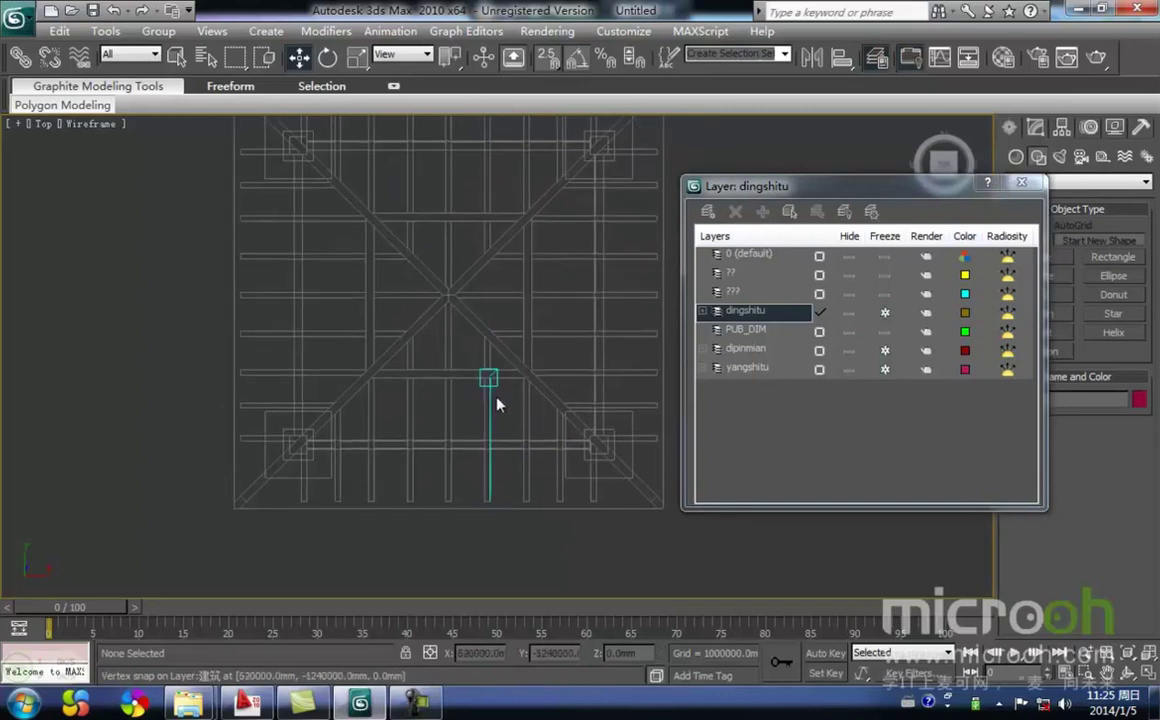
pyautogui.scroll(-3, 489, 388)
pyautogui.scroll(2, 502, 386)
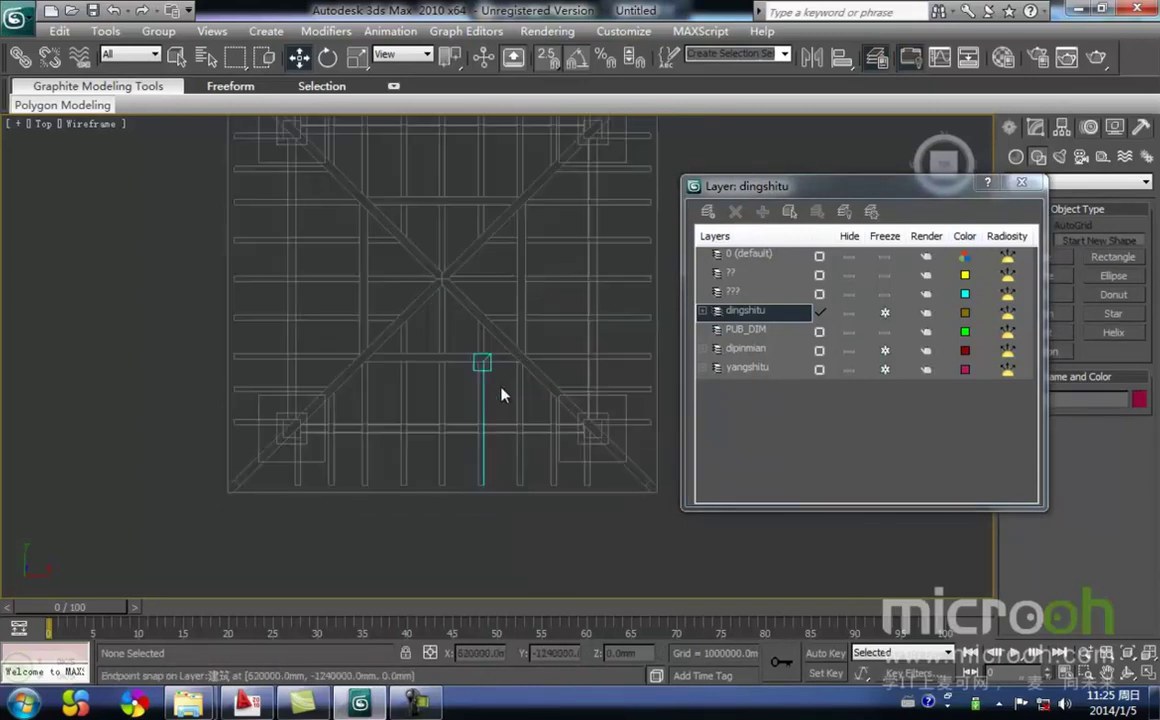
pyautogui.scroll(-2, 503, 386)
pyautogui.moveTo(480, 396); pyautogui.dragTo(425, 396, button='middle')
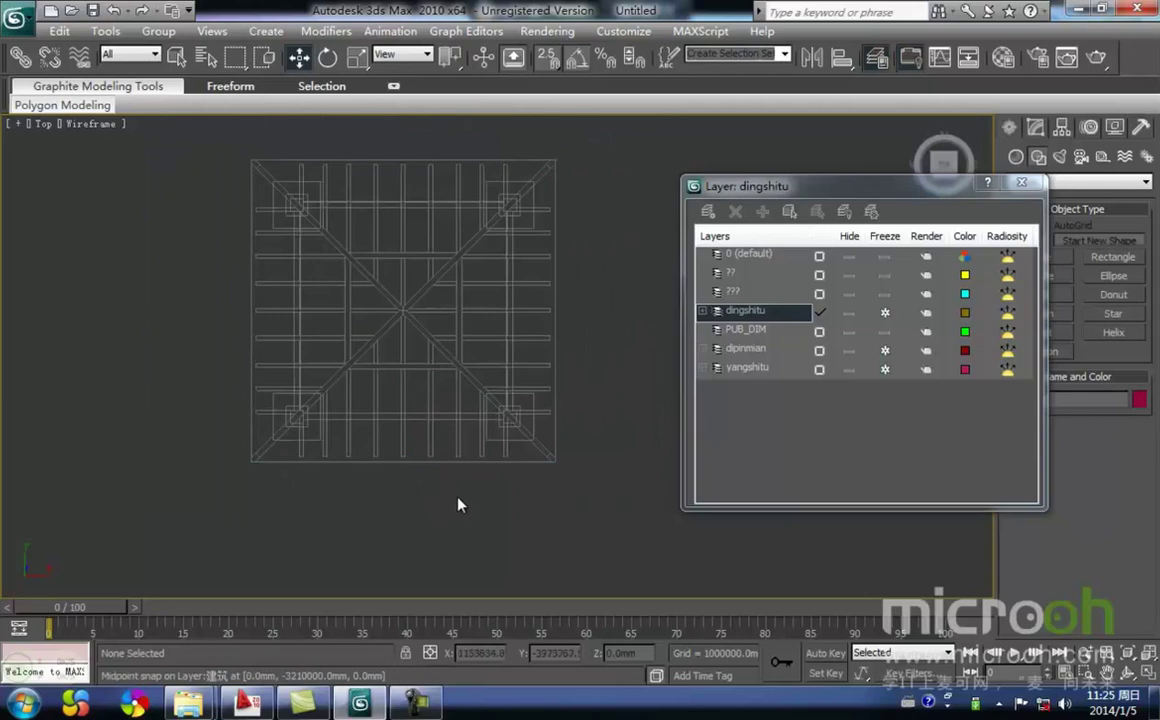
pyautogui.moveTo(420, 325); pyautogui.dragTo(421, 414, button='middle')
pyautogui.scroll(2, 491, 366)
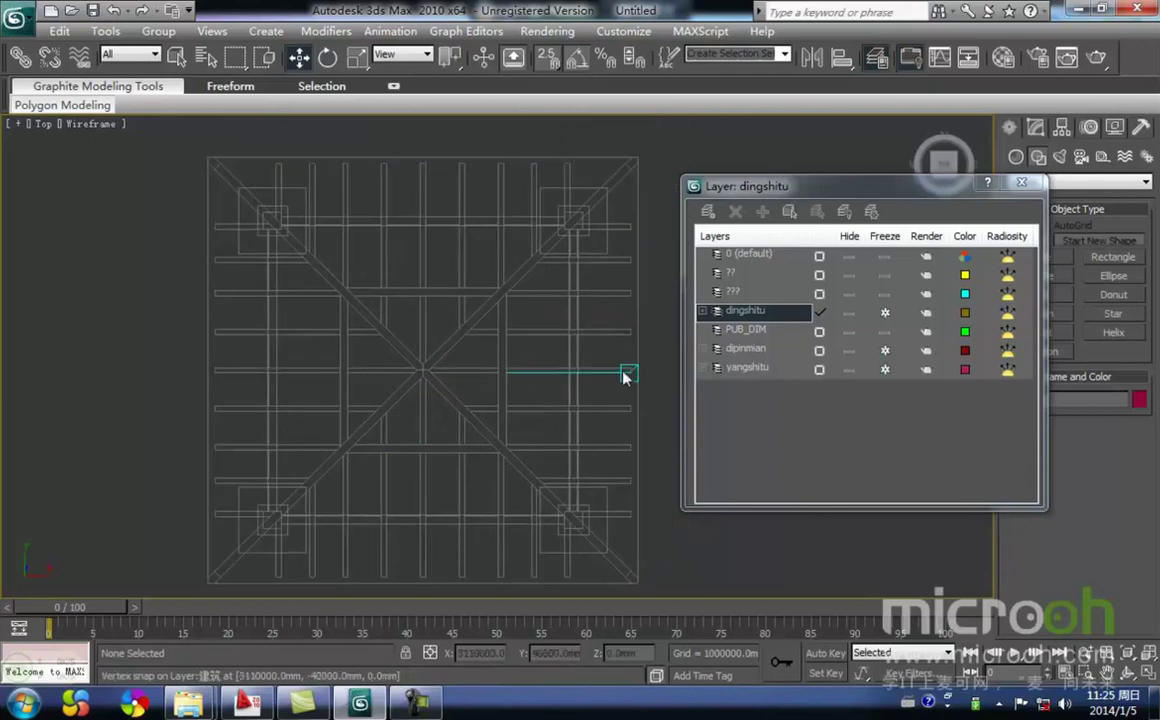
# - Hide the dingshitu and yangshitu layers and close the layer manager
pyautogui.moveTo(546, 397); pyautogui.dragTo(556, 386, button='middle')
pyautogui.click(849, 314)
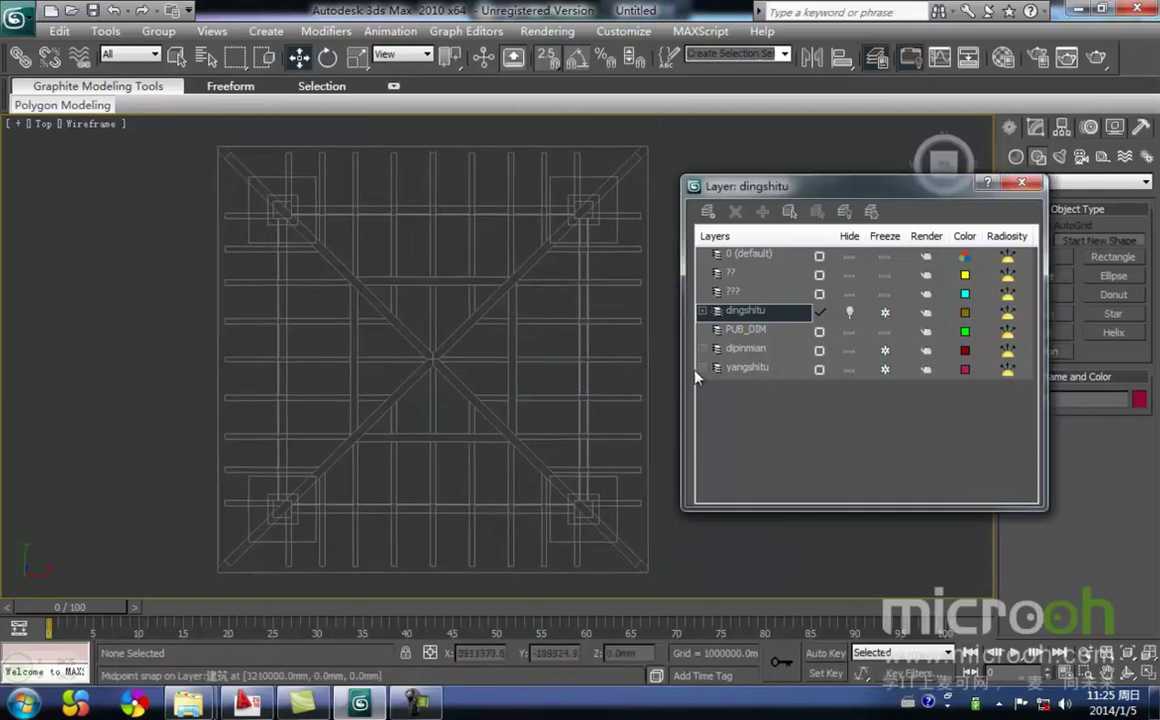
pyautogui.click(849, 369)
pyautogui.scroll(-1, 469, 422)
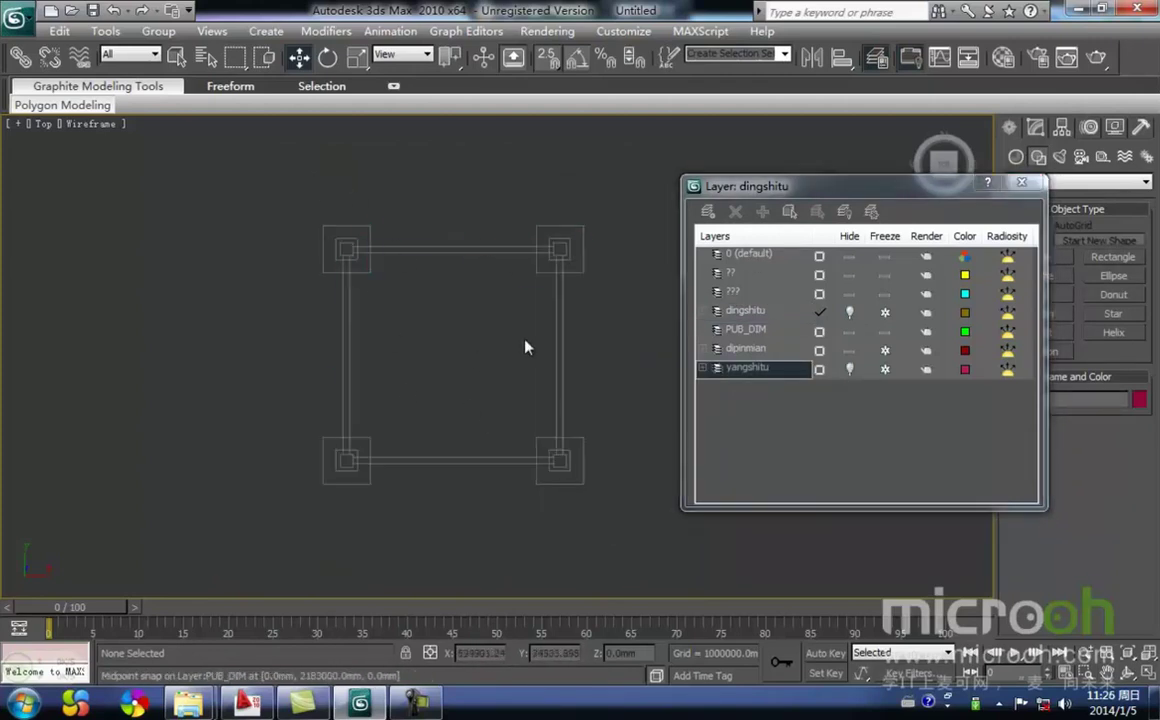
pyautogui.click(1026, 186)
# - Import the polimian drawing, keeping the default DWG import options
pyautogui.click(15, 18)
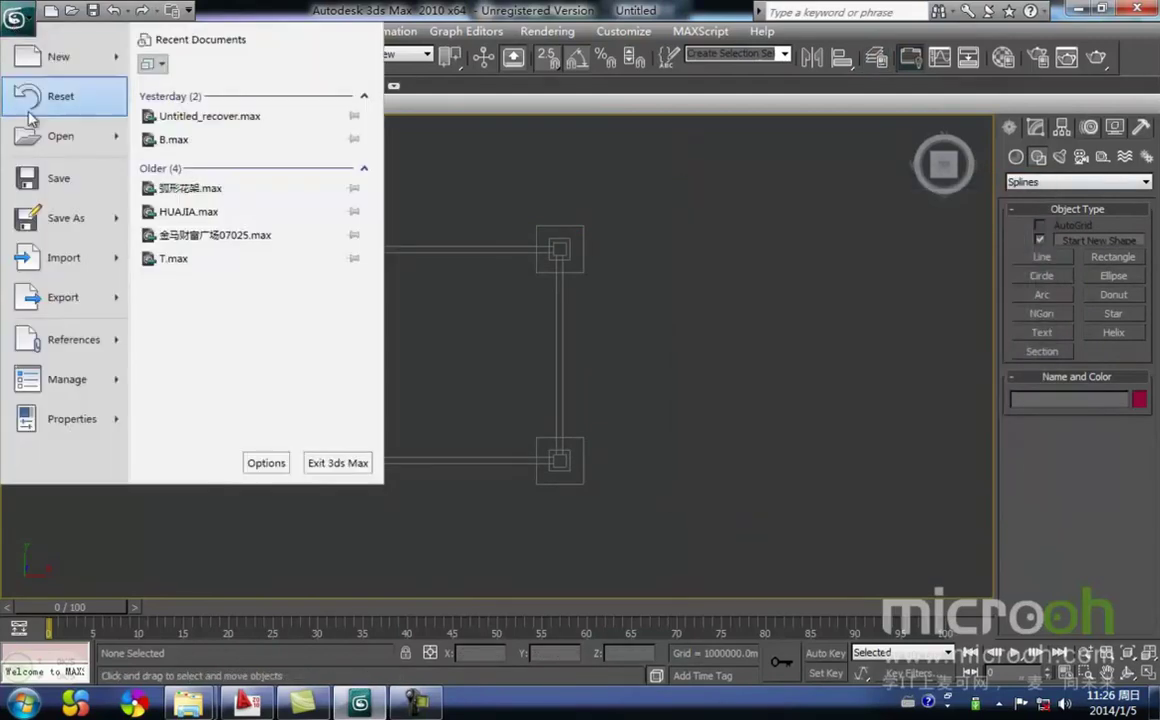
pyautogui.moveTo(75, 259)
pyautogui.click(192, 98)
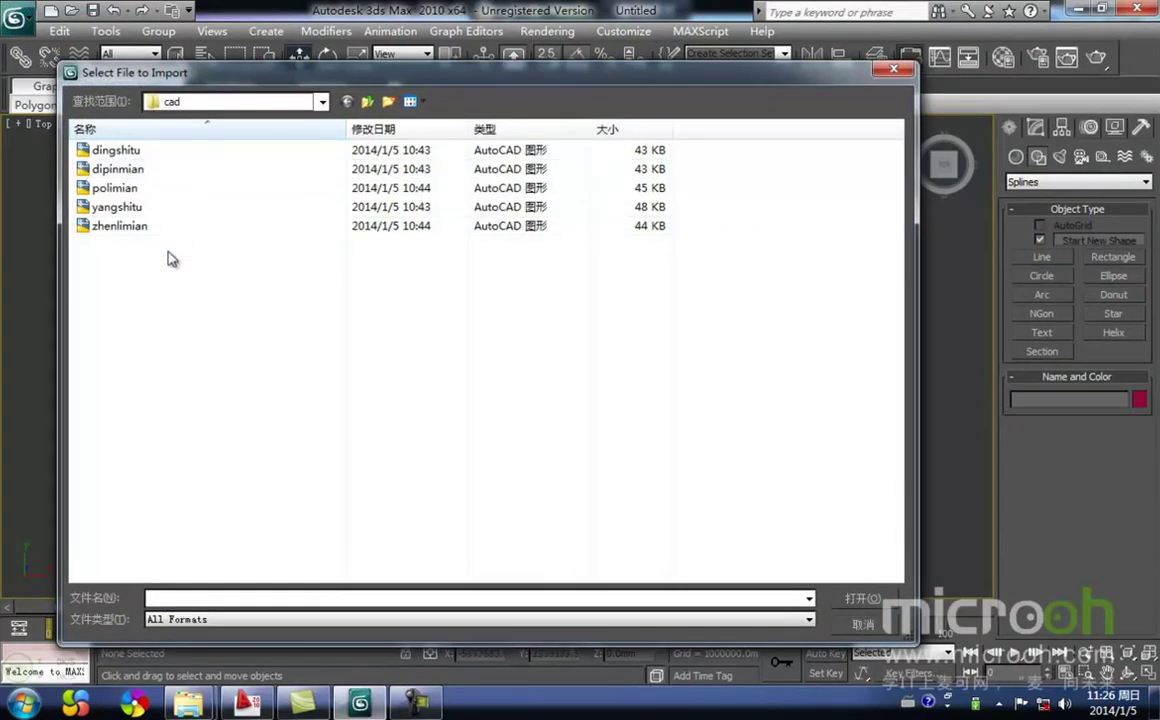
pyautogui.click(167, 192)
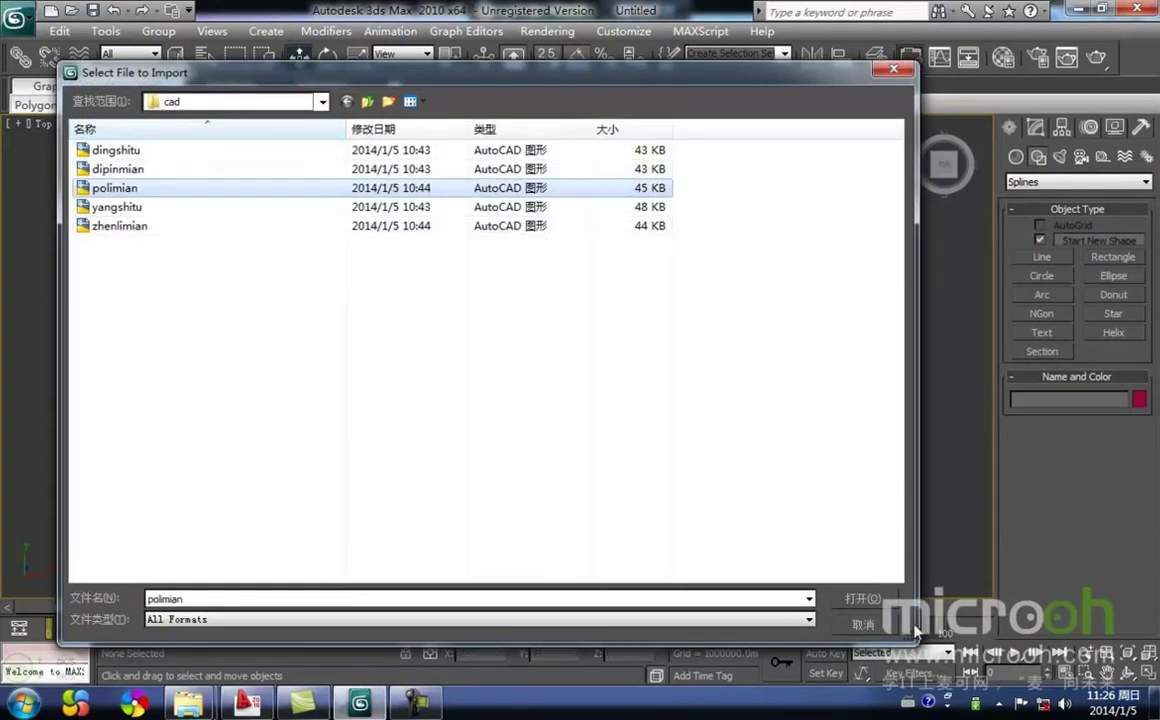
pyautogui.click(864, 598)
pyautogui.click(620, 598)
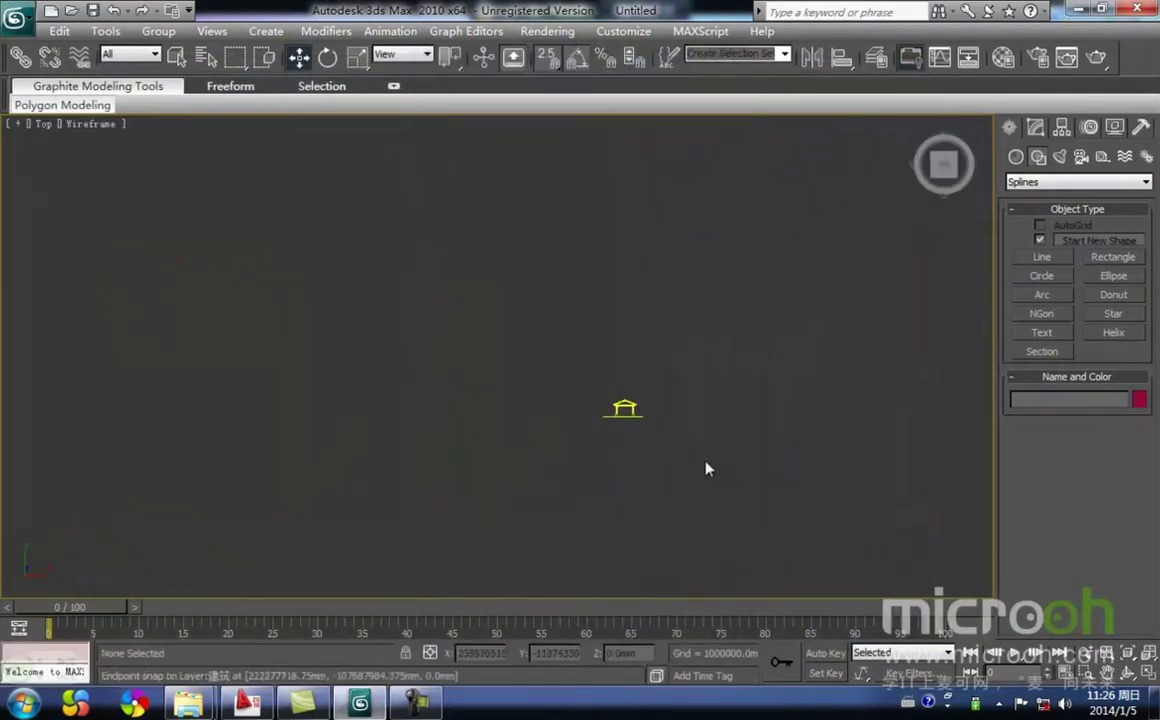
# - Group the imported polimian shapes and set the group's X and Y positions to 0
pyautogui.moveTo(478, 348); pyautogui.dragTo(472, 337)
pyautogui.click(142, 33)
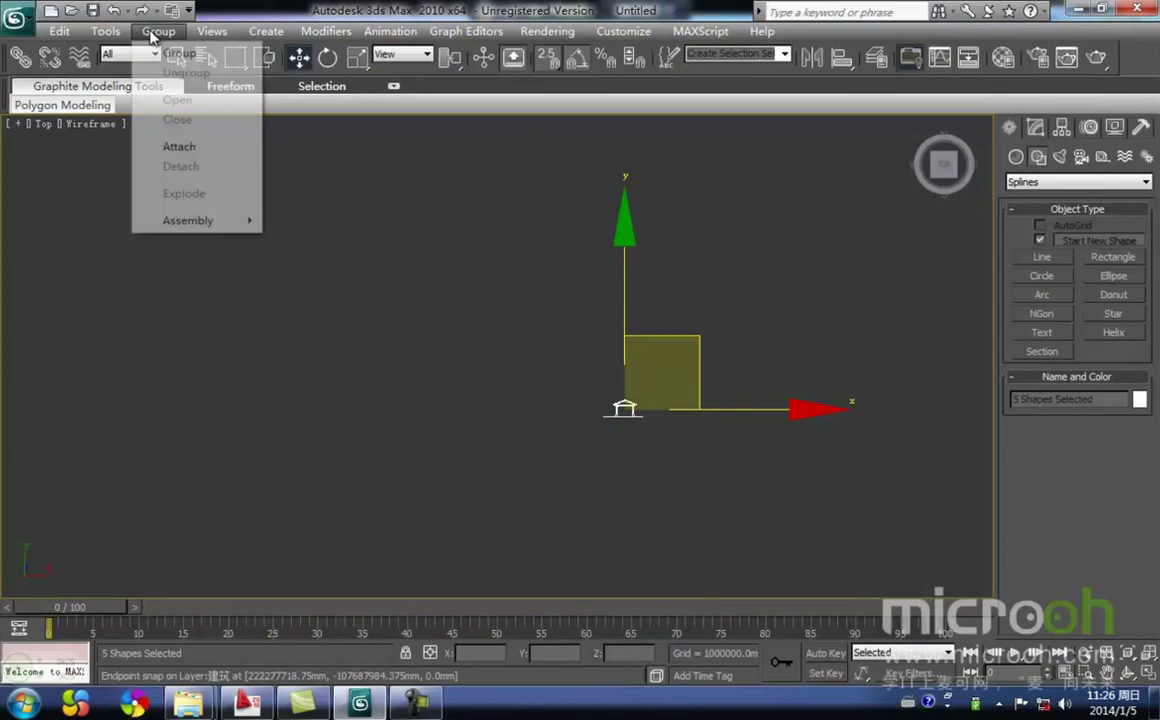
pyautogui.click(179, 52)
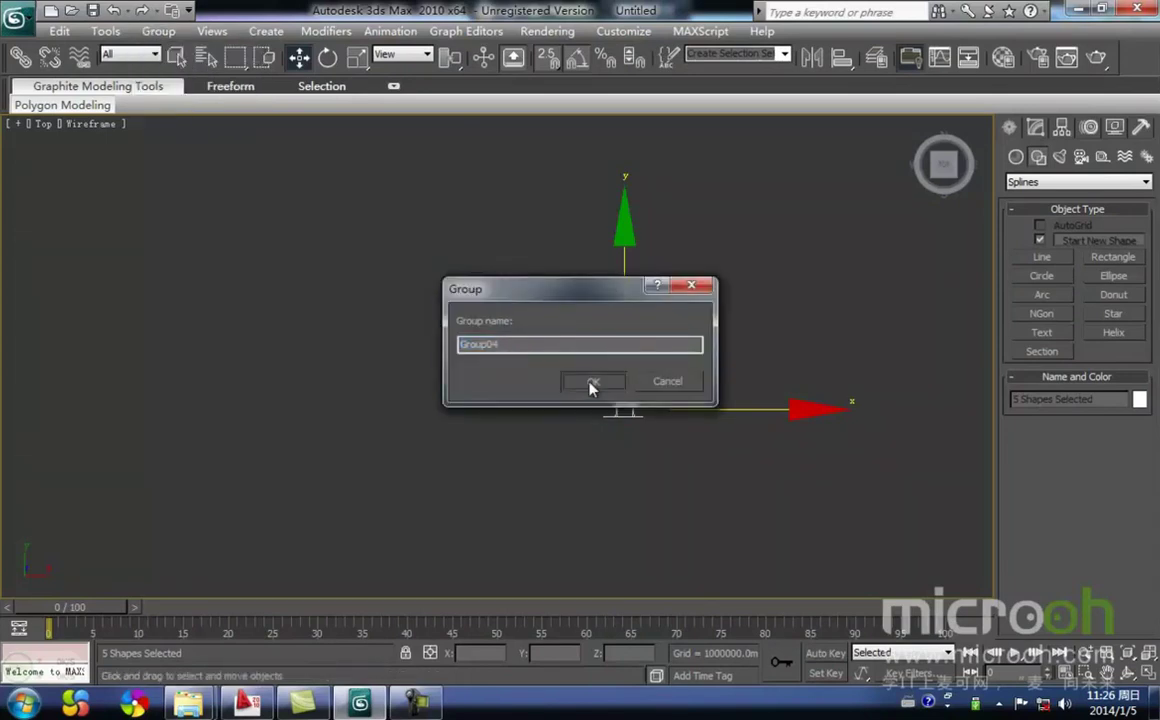
pyautogui.click(591, 383)
pyautogui.moveTo(785, 466); pyautogui.dragTo(549, 337)
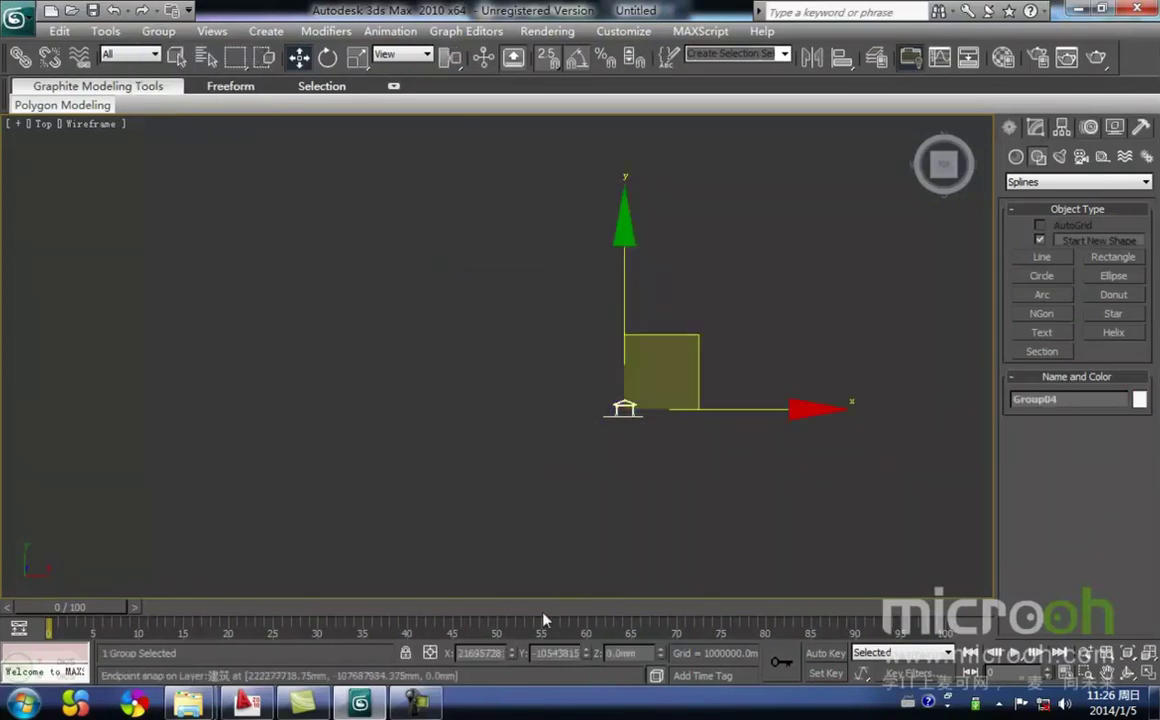
pyautogui.rightClick(510, 655)
pyautogui.rightClick(587, 655)
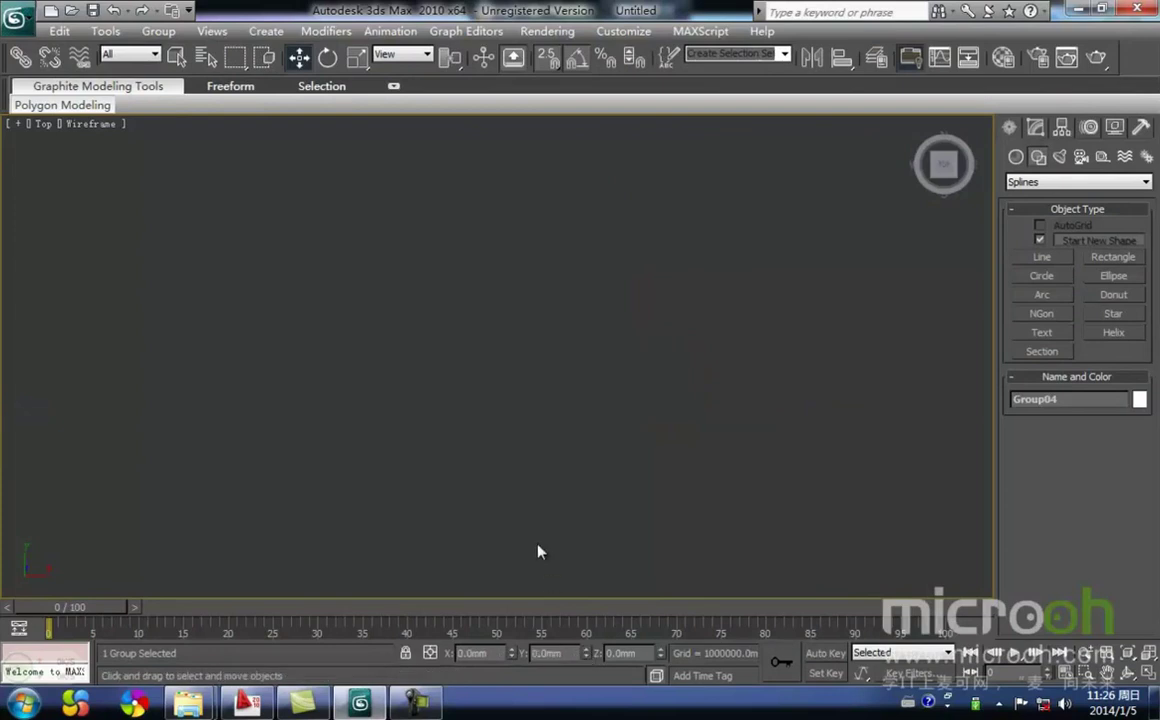
# - Snap the polimian elevation group sideways so its columns line up with the floor plan's column squares in the Top view
pyautogui.press('z')
pyautogui.moveTo(560, 488); pyautogui.dragTo(515, 332, button='middle')
pyautogui.scroll(2, 482, 376)
pyautogui.moveTo(455, 397); pyautogui.dragTo(553, 395, button='middle')
pyautogui.moveTo(683, 307); pyautogui.dragTo(564, 366, button='middle')
pyautogui.moveTo(588, 262); pyautogui.dragTo(580, 225)
pyautogui.scroll(3, 324, 450)
pyautogui.moveTo(217, 530); pyautogui.dragTo(505, 401, button='middle')
pyautogui.moveTo(450, 429); pyautogui.dragTo(500, 372, button='middle')
pyautogui.moveTo(500, 372); pyautogui.dragTo(394, 358)
pyautogui.moveTo(471, 365); pyautogui.dragTo(453, 419, button='middle')
pyautogui.scroll(-5, 448, 422)
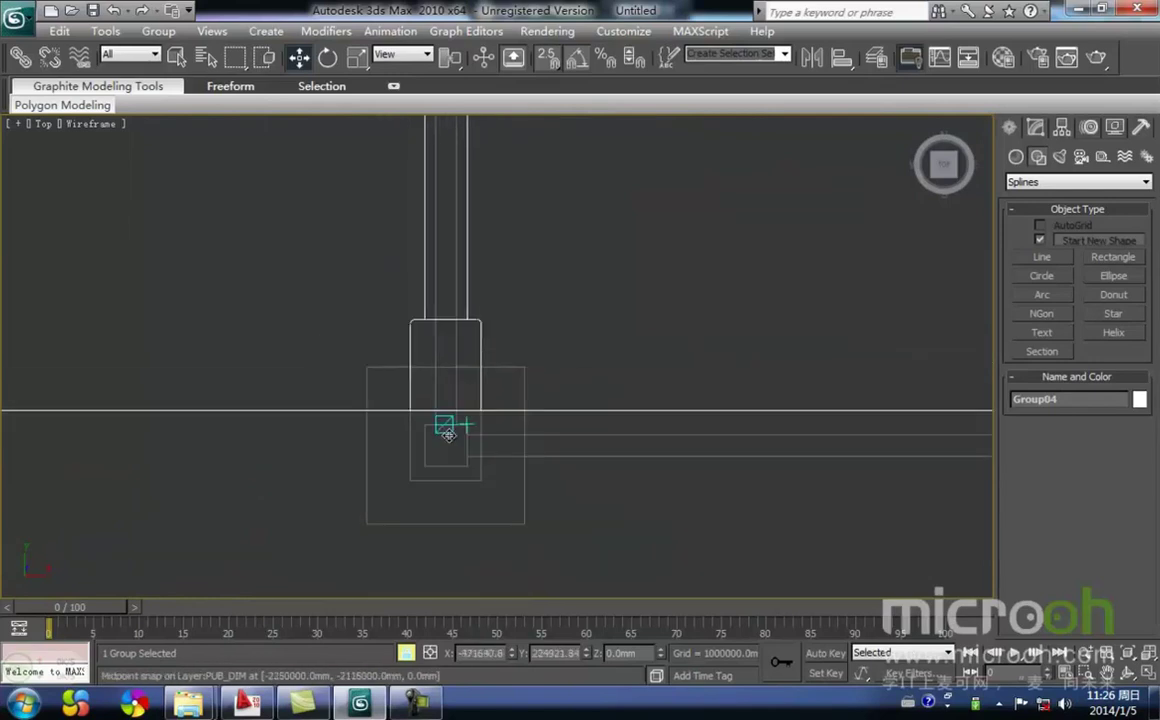
pyautogui.scroll(-3, 603, 318)
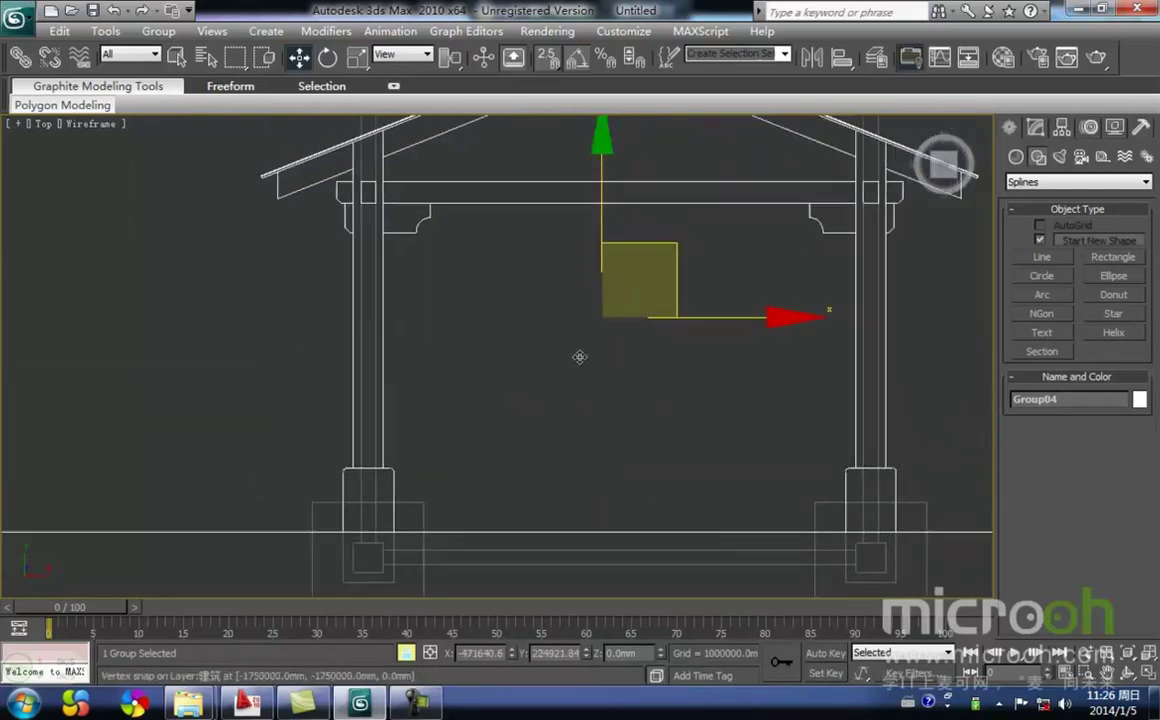
# - Move the elevation vertically with vertex snapping to bring its ground line near the floor plan's lower column footings
pyautogui.moveTo(467, 335); pyautogui.dragTo(473, 400, button='middle')
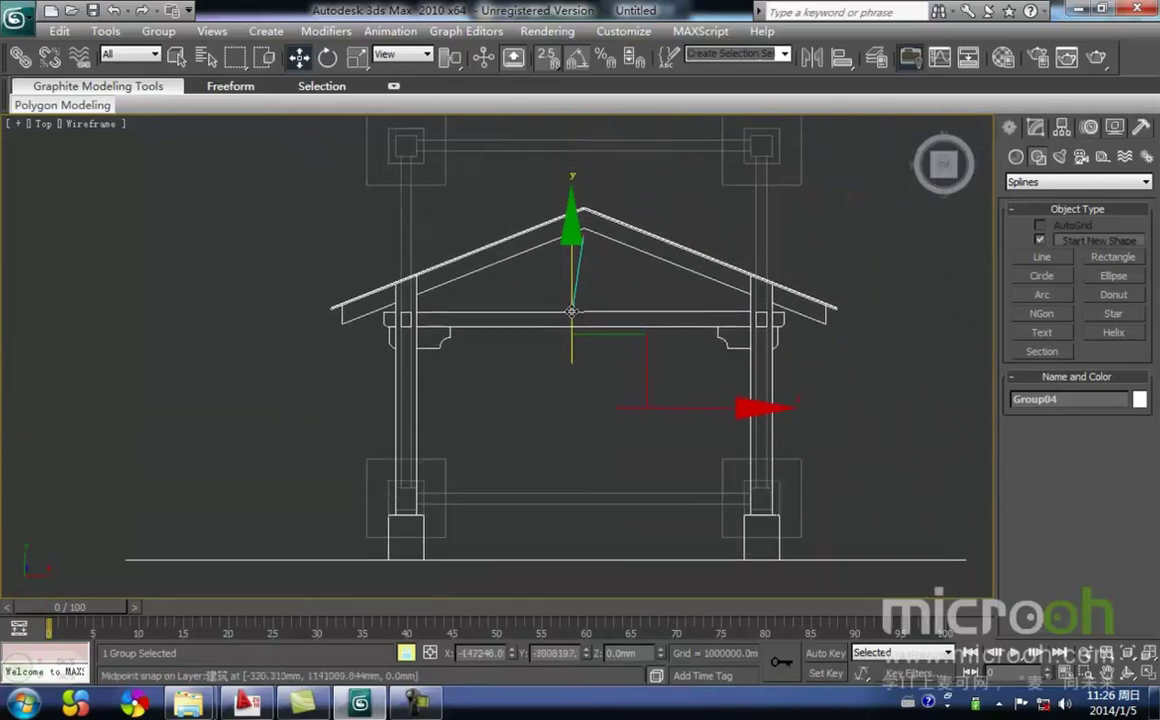
pyautogui.scroll(5, 473, 400)
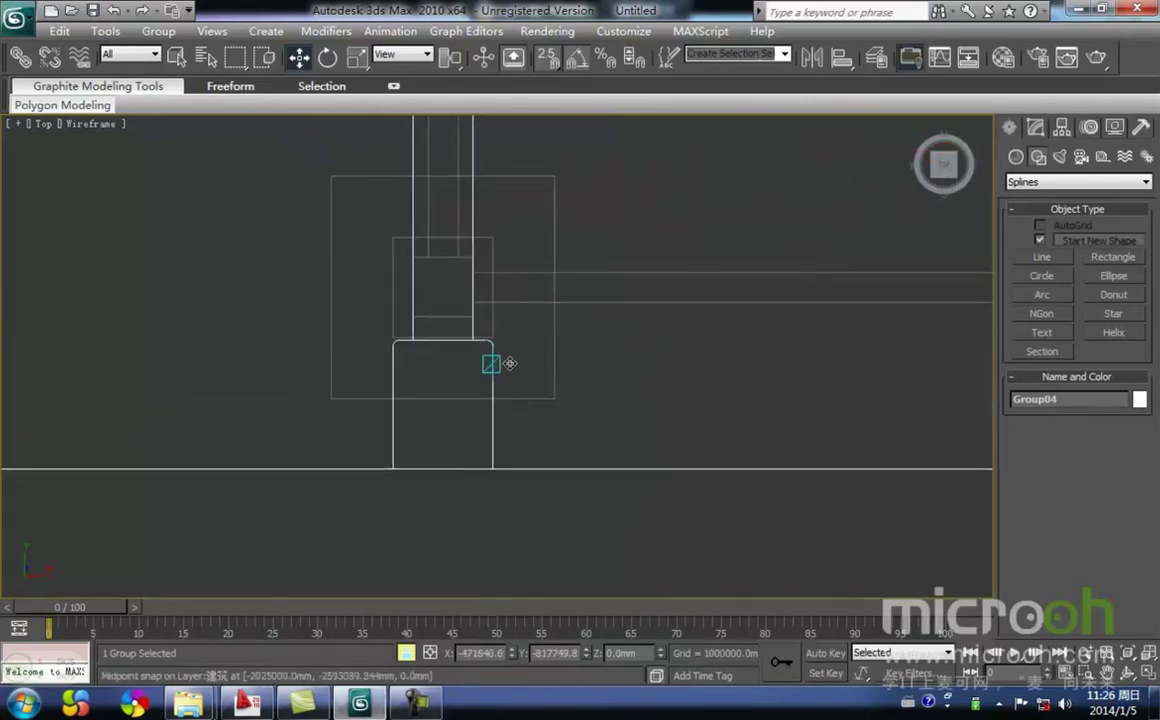
pyautogui.moveTo(491, 438); pyautogui.dragTo(501, 200)
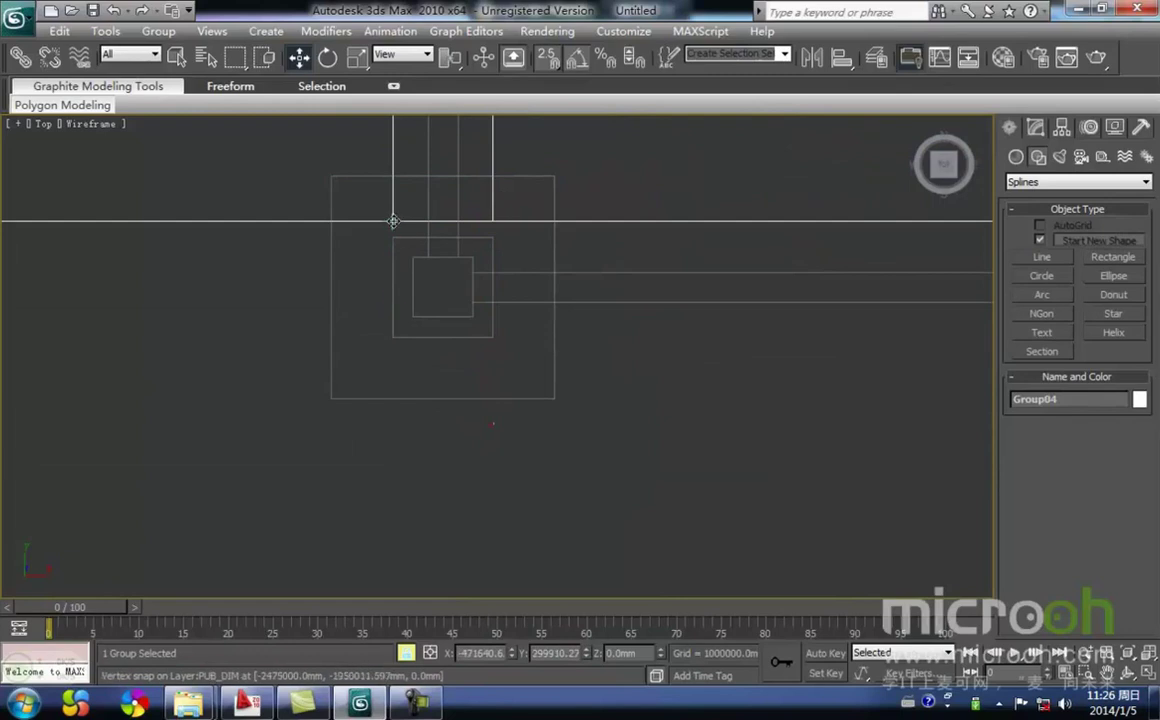
pyautogui.moveTo(455, 295); pyautogui.dragTo(412, 378, button='middle')
pyautogui.moveTo(394, 262); pyautogui.dragTo(386, 319, button='middle')
pyautogui.moveTo(420, 232); pyautogui.dragTo(421, 398)
# - Adjust the elevation's vertical position at the lower columns and check its column alignment against the whole floor plan
pyautogui.scroll(-5, 390, 372)
pyautogui.moveTo(705, 427); pyautogui.dragTo(409, 458, button='middle')
pyautogui.scroll(3, 479, 409)
pyautogui.moveTo(479, 409); pyautogui.dragTo(475, 378, button='middle')
pyautogui.scroll(2, 475, 378)
pyautogui.moveTo(440, 458); pyautogui.dragTo(432, 346)
pyautogui.scroll(-4, 600, 376)
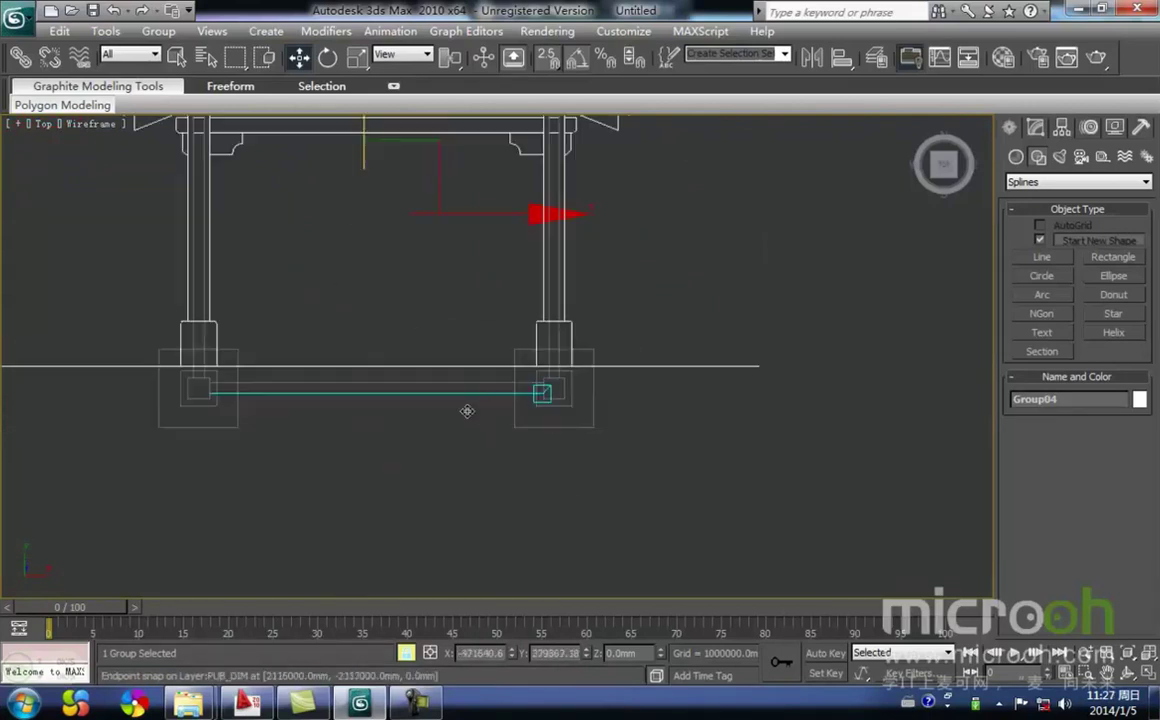
pyautogui.click(401, 435)
pyautogui.moveTo(413, 381); pyautogui.dragTo(440, 445, button='middle')
pyautogui.moveTo(526, 489); pyautogui.dragTo(342, 312)
pyautogui.moveTo(381, 321); pyautogui.dragTo(413, 373, button='middle')
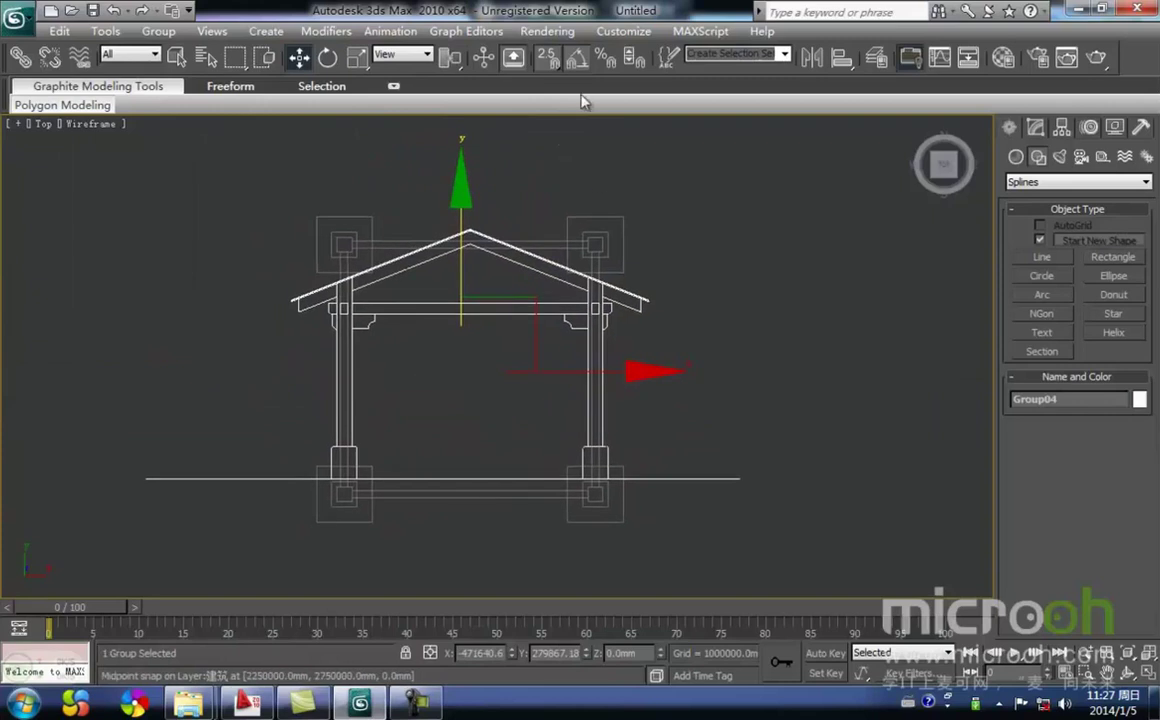
# - Rotate the elevation group upright by 90 degrees about the X axis and show it in the Front view
pyautogui.moveTo(466, 334); pyautogui.dragTo(512, 313, button='middle')
pyautogui.press('e')
pyautogui.moveTo(519, 264)
pyautogui.mouseDown(button='middle')
pyautogui.moveTo(474, 262)
pyautogui.moveTo(512, 275)
pyautogui.mouseUp(button='middle')
pyautogui.moveTo(515, 277); pyautogui.dragTo(513, 279)
pyautogui.moveTo(505, 320); pyautogui.dragTo(533, 328, button='middle')
pyautogui.press('f')
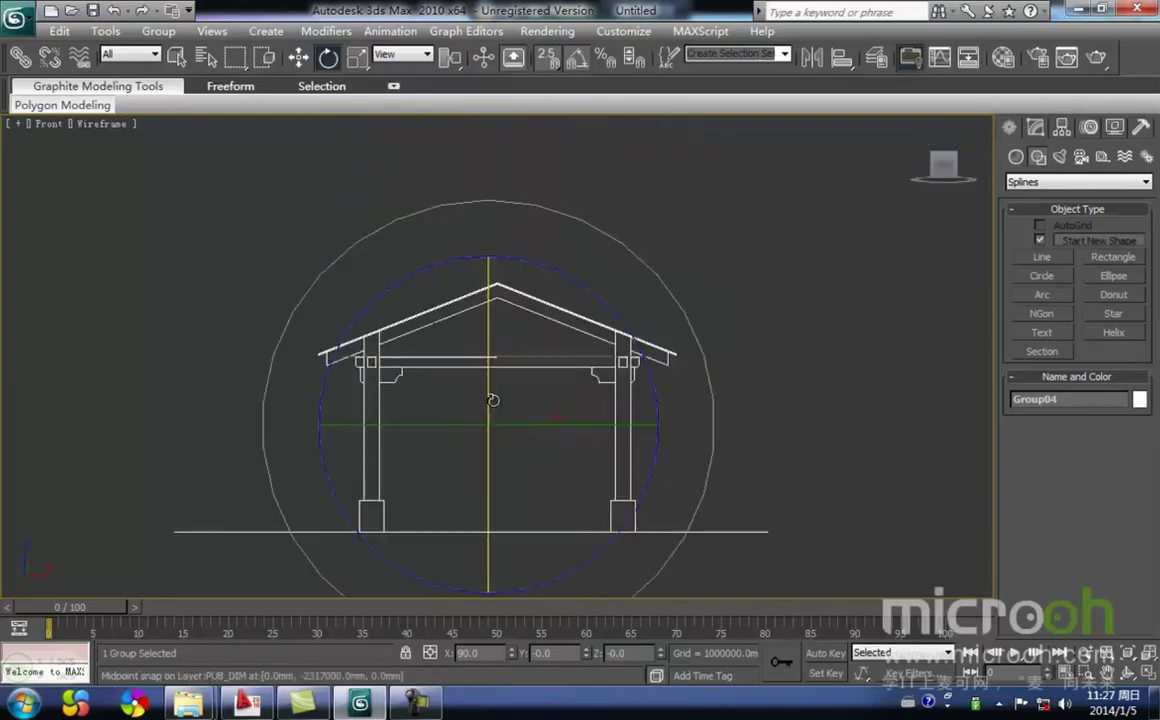
pyautogui.moveTo(492, 400); pyautogui.dragTo(498, 376, button='middle')
# - Snap the upright elevation's ground line vertically to the height of the floor plan in the Front view
pyautogui.press('w')
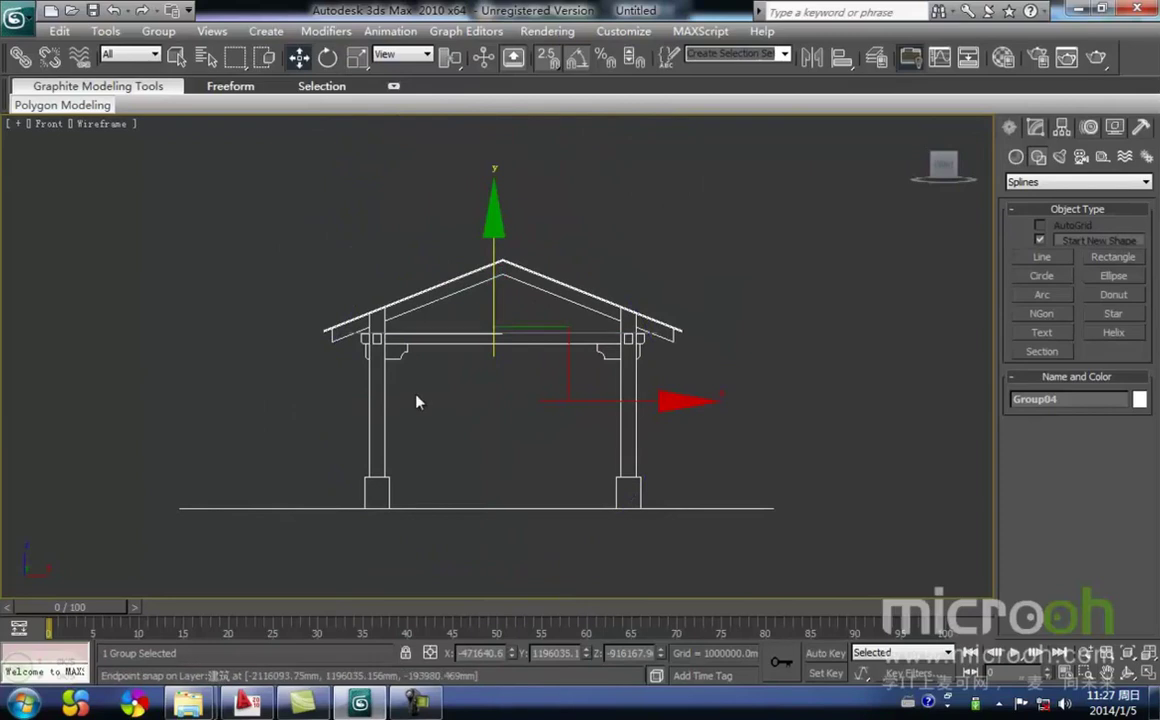
pyautogui.scroll(-4, 414, 308)
pyautogui.scroll(3, 387, 345)
pyautogui.press('space')
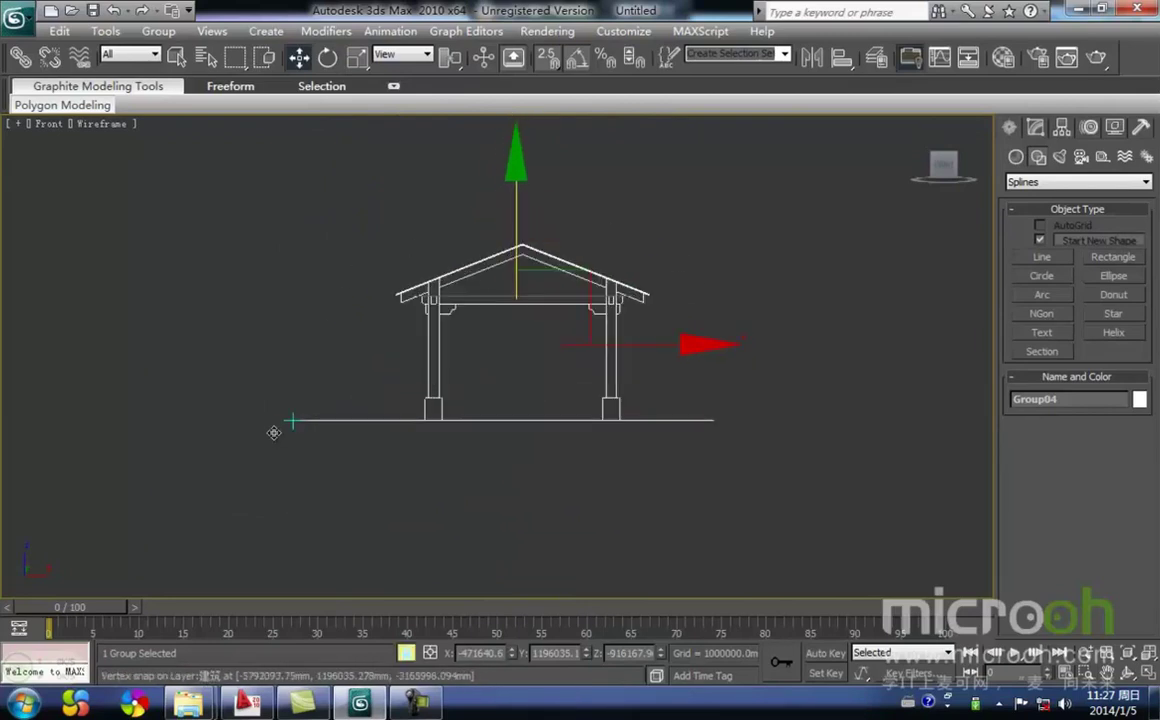
pyautogui.moveTo(284, 424); pyautogui.dragTo(396, 246)
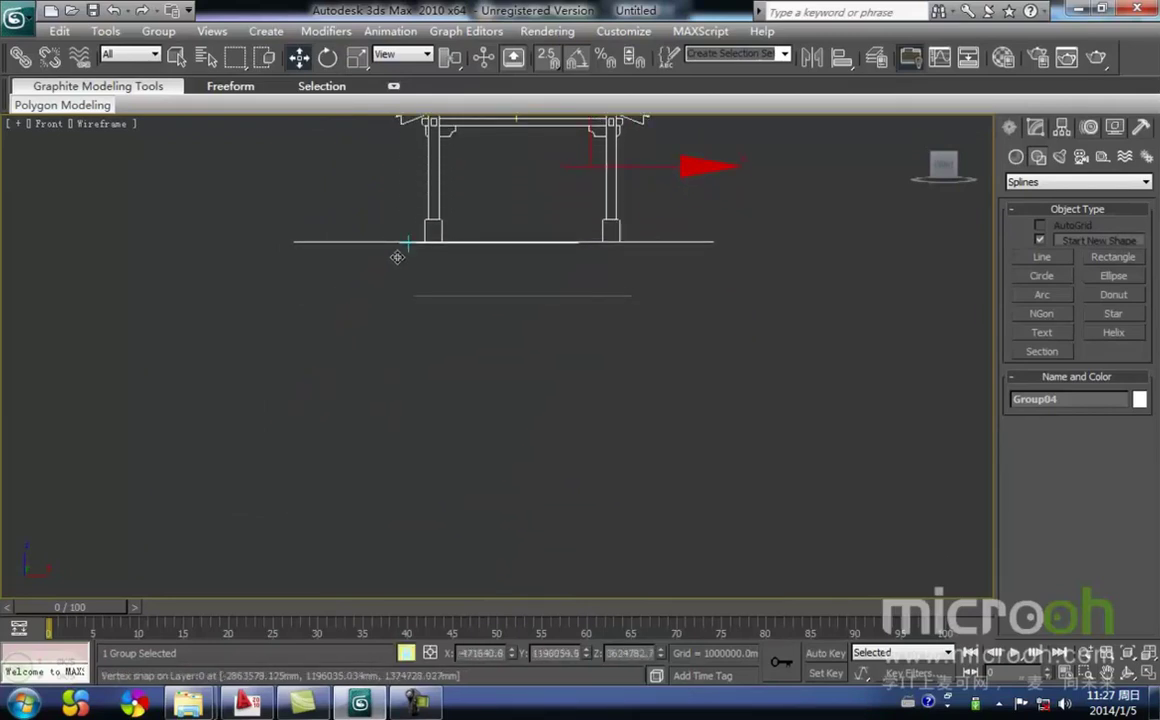
pyautogui.moveTo(396, 256); pyautogui.dragTo(352, 305, button='middle')
pyautogui.scroll(4, 570, 335)
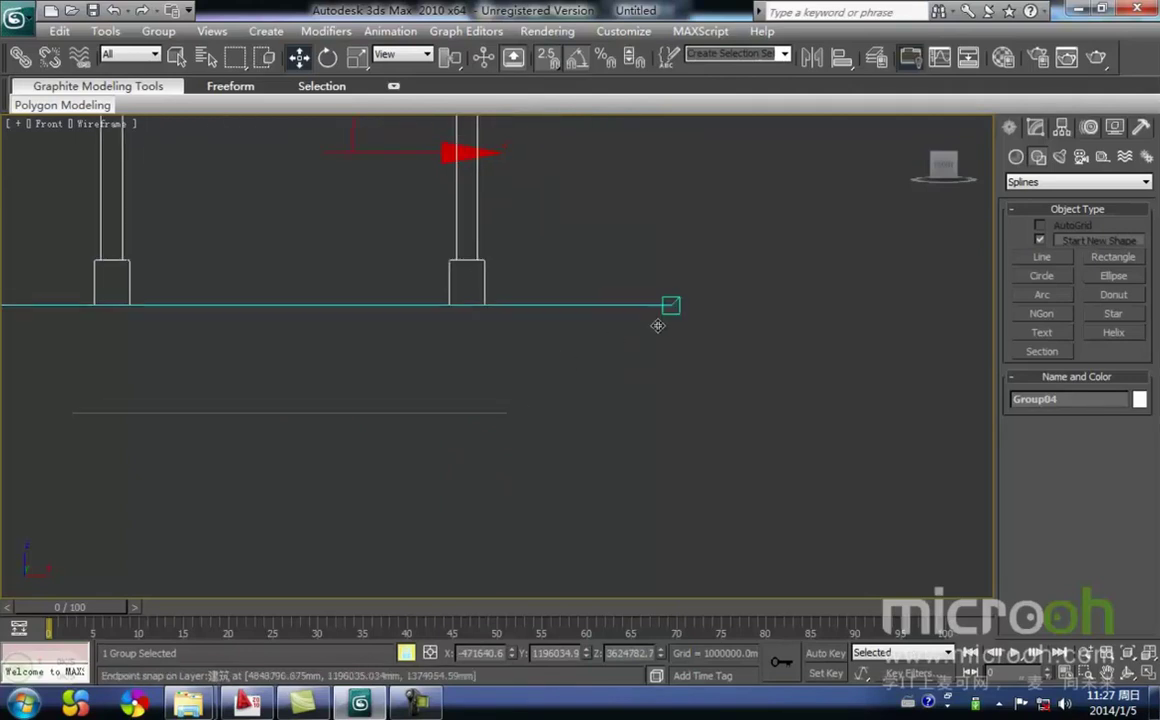
pyautogui.moveTo(684, 313); pyautogui.dragTo(514, 421)
pyautogui.click(538, 451)
pyautogui.moveTo(393, 329); pyautogui.dragTo(390, 329)
pyautogui.moveTo(376, 342); pyautogui.dragTo(480, 390, button='middle')
# - Move the upright elevation behind the floor plan's back edge in the Top view and inspect its placement in 3D
pyautogui.press('t')
pyautogui.press('z')
pyautogui.scroll(-3, 459, 385)
pyautogui.moveTo(505, 369); pyautogui.dragTo(478, 285)
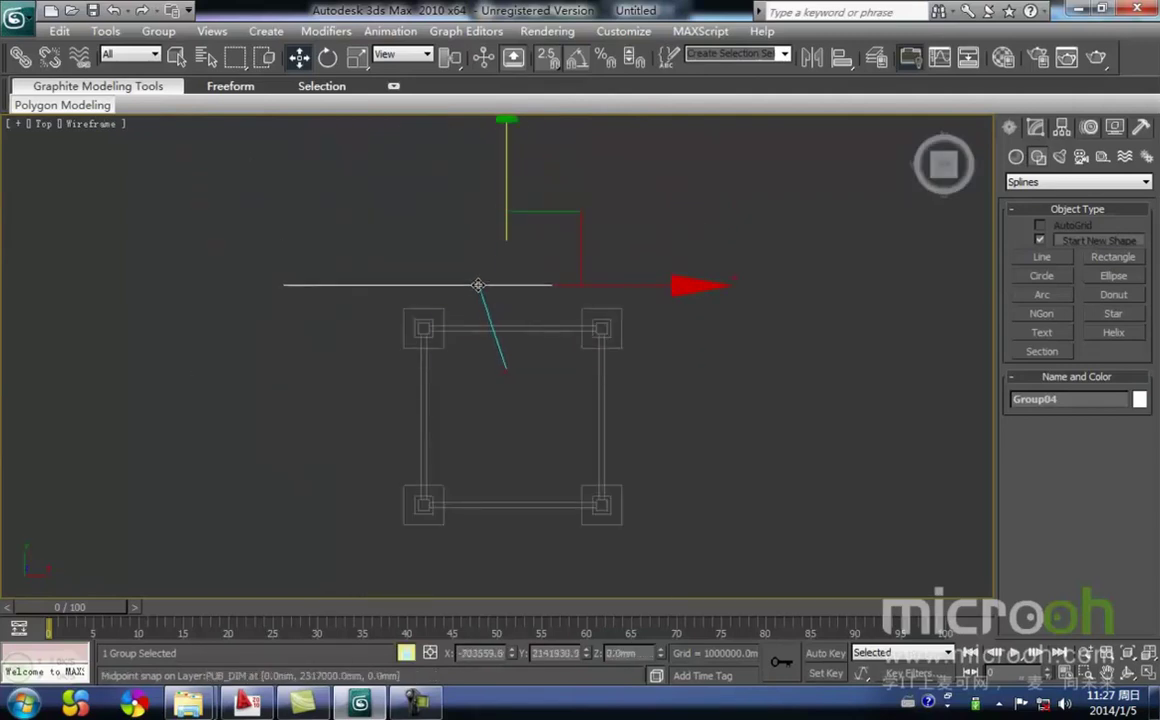
pyautogui.moveTo(511, 362); pyautogui.dragTo(511, 364)
pyautogui.click(511, 390)
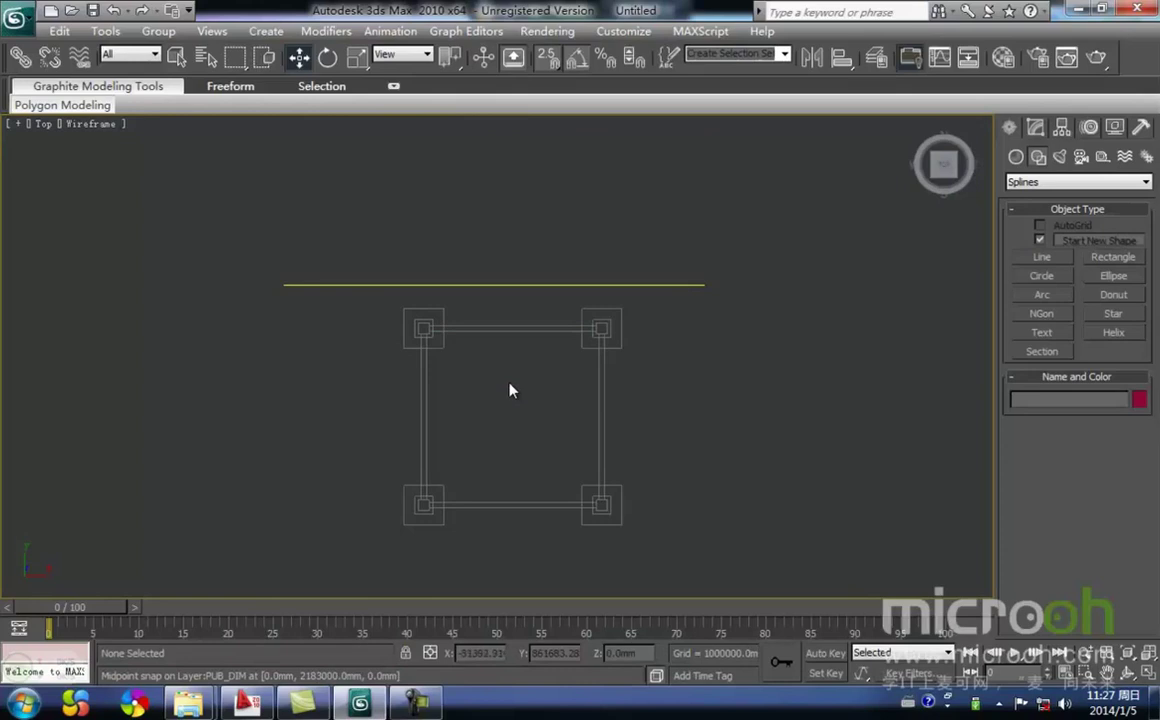
pyautogui.keyDown('alt'); pyautogui.moveTo(497, 383); pyautogui.dragTo(530, 290, button='middle'); pyautogui.keyUp('alt')
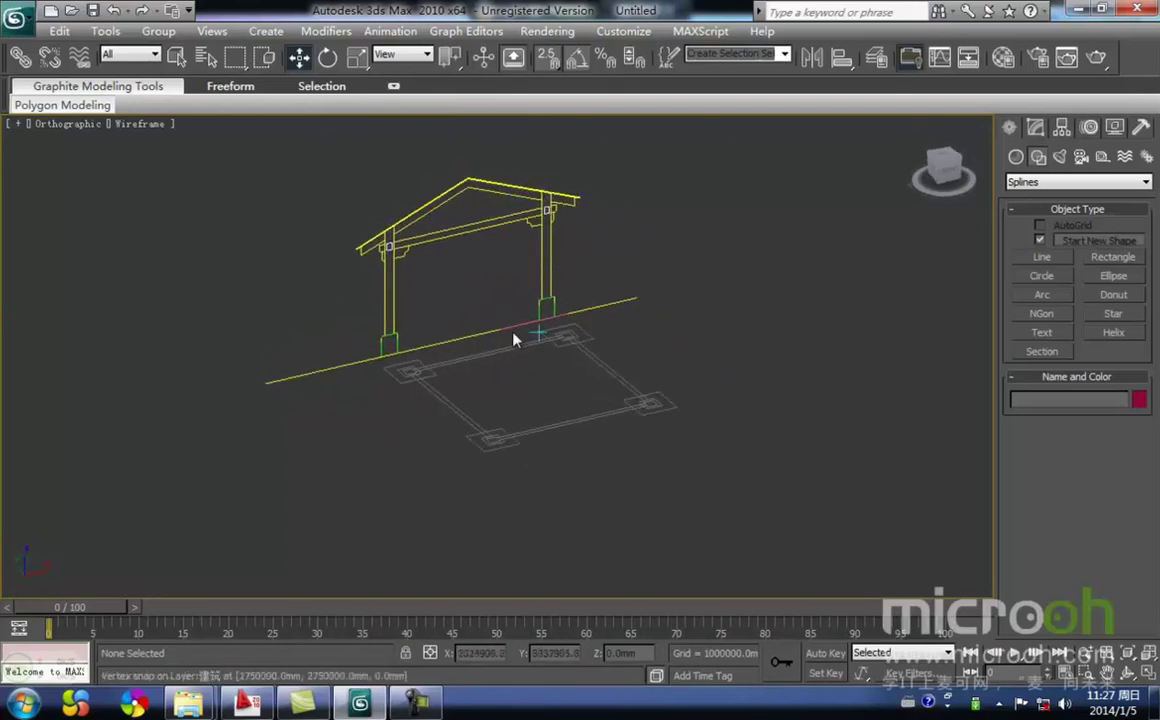
pyautogui.moveTo(485, 349); pyautogui.dragTo(448, 376, button='middle')
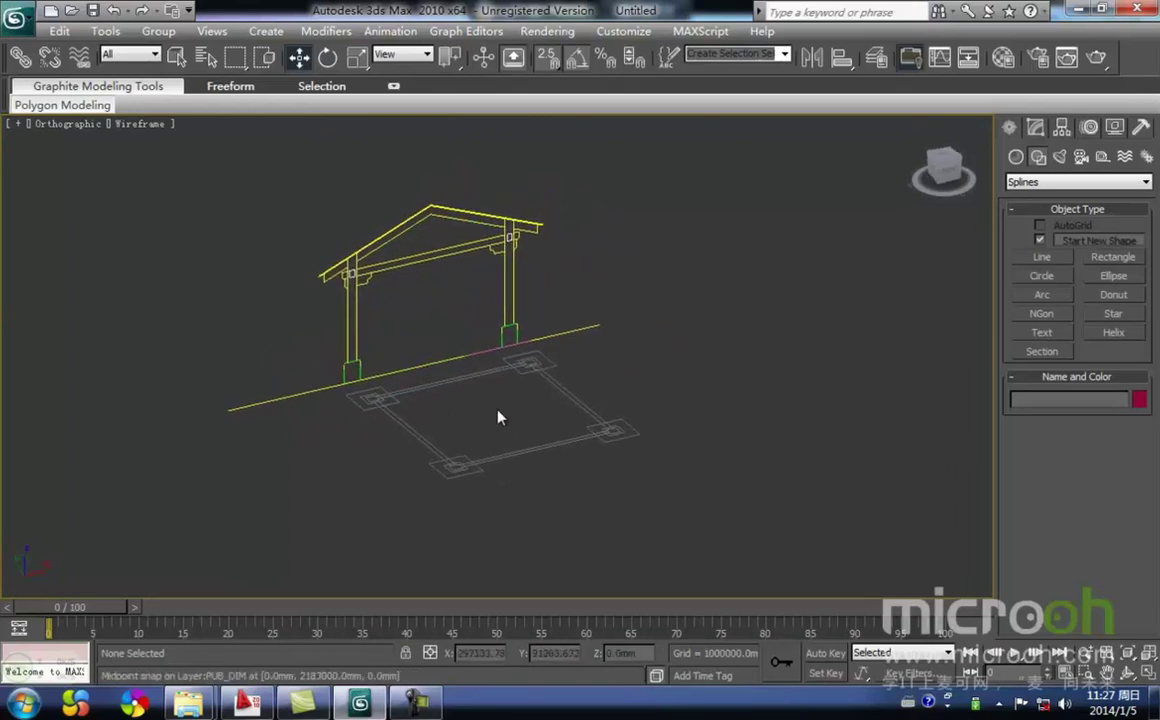
# - Create a layer named limian1 containing the elevation group, freeze it and close the layer manager
pyautogui.click(414, 364)
pyautogui.keyDown('alt'); pyautogui.moveTo(469, 505); pyautogui.dragTo(600, 457, button='middle'); pyautogui.keyUp('alt')
pyautogui.press('f')
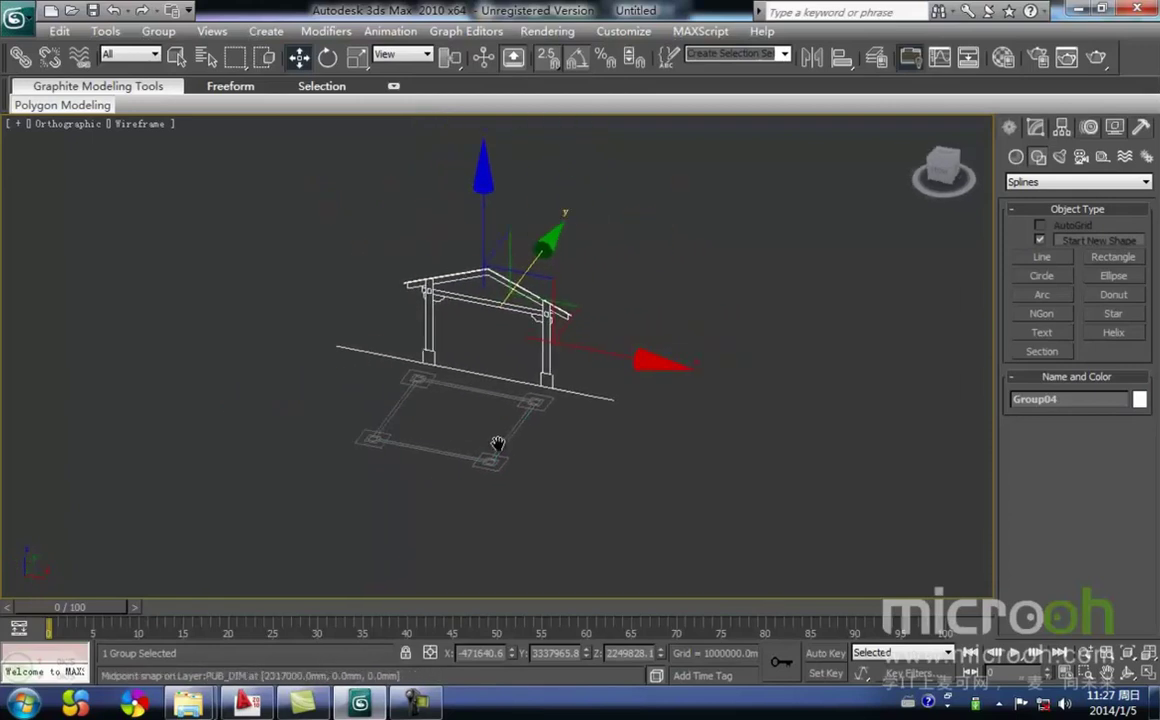
pyautogui.press('z')
pyautogui.click(876, 58)
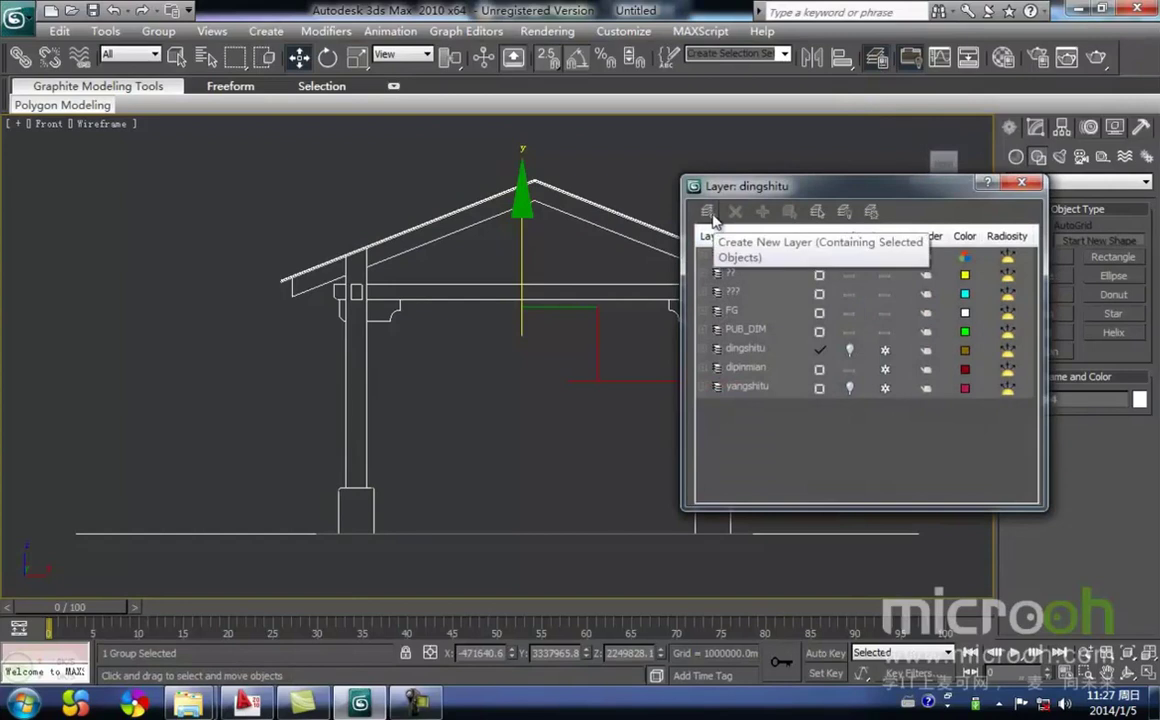
pyautogui.click(710, 216)
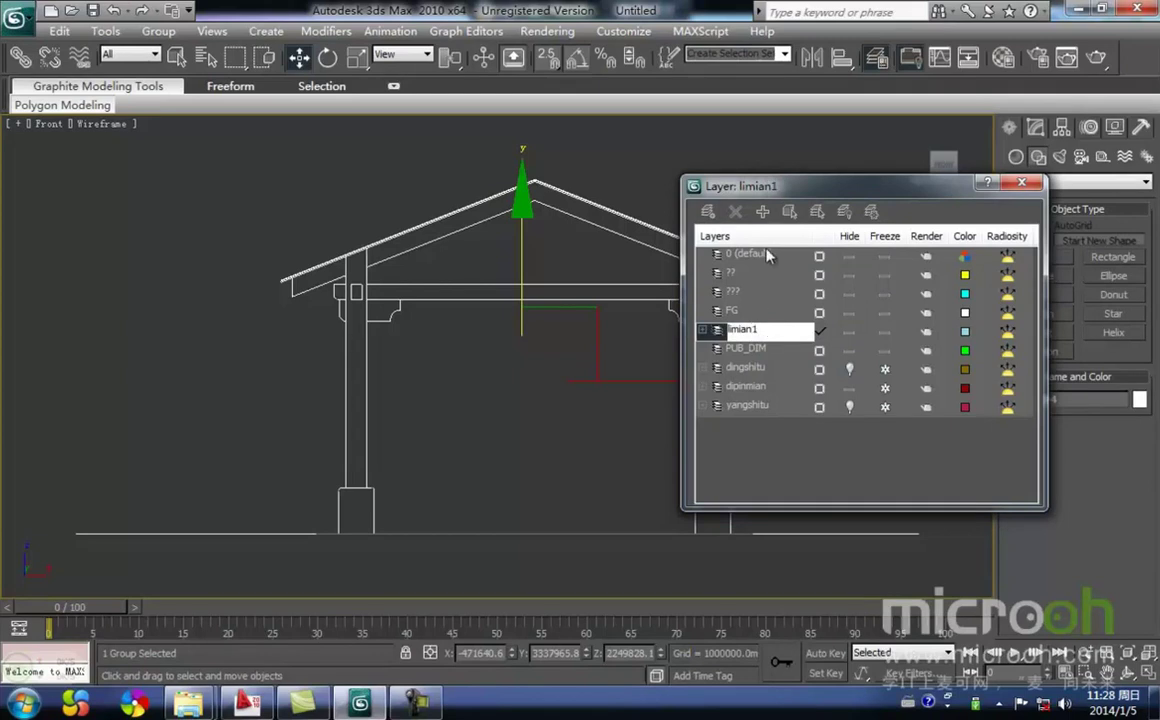
pyautogui.press('Return')
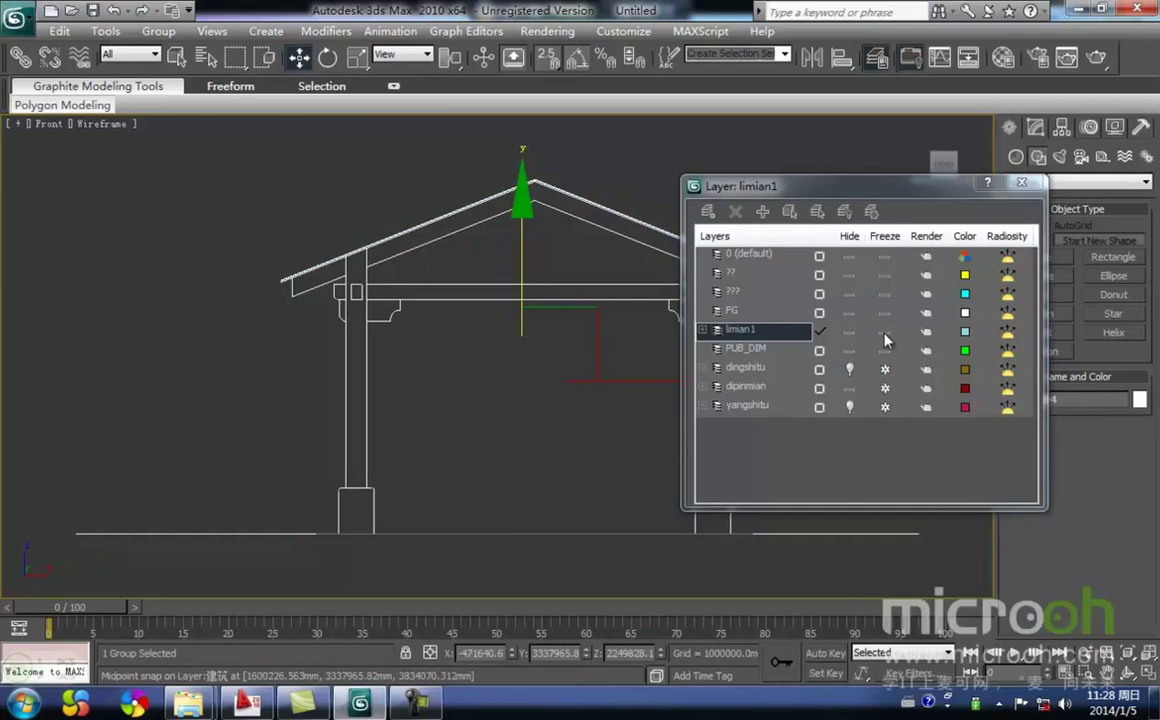
pyautogui.click(884, 332)
pyautogui.moveTo(526, 409); pyautogui.dragTo(475, 375, button='middle')
pyautogui.scroll(-2, 475, 375)
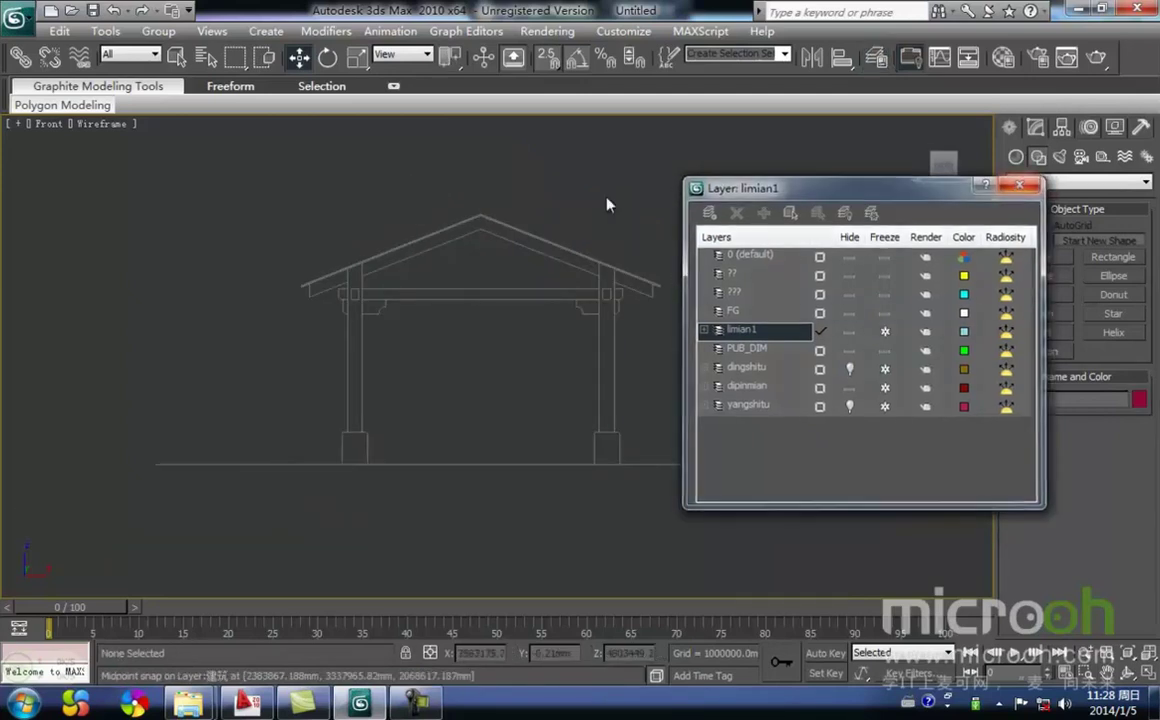
pyautogui.click(1021, 187)
# - Import the zhenlimian drawing, keeping the default DWG import options
pyautogui.click(18, 18)
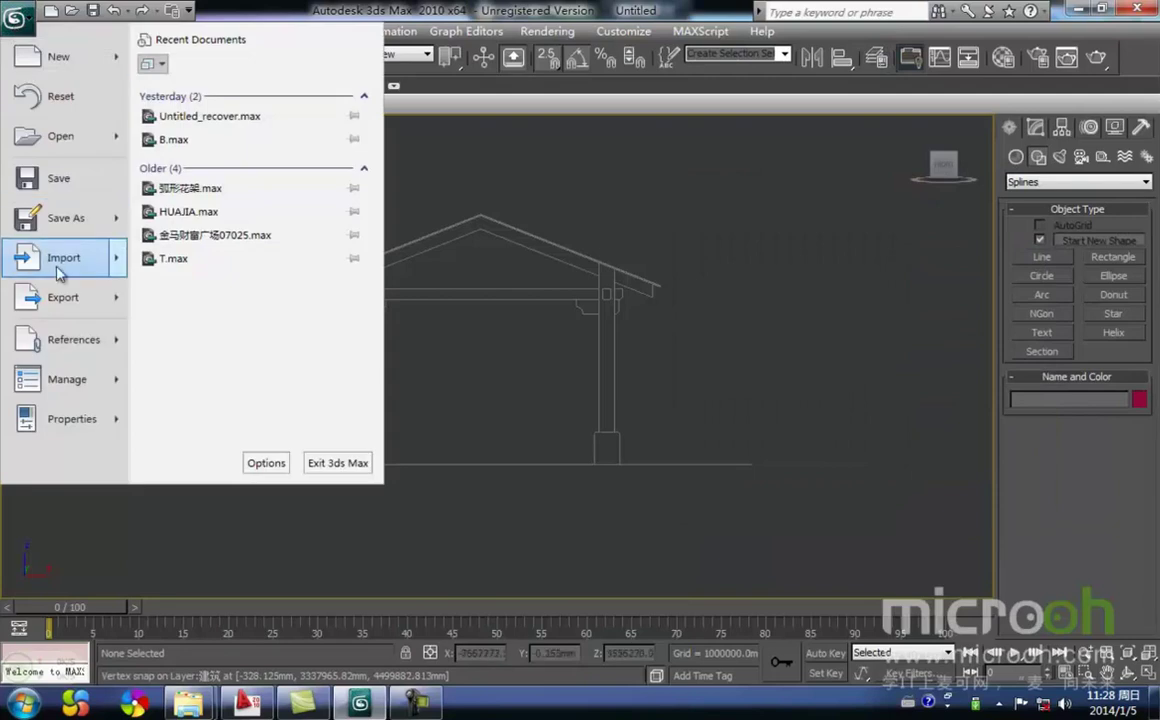
pyautogui.moveTo(58, 272)
pyautogui.click(308, 109)
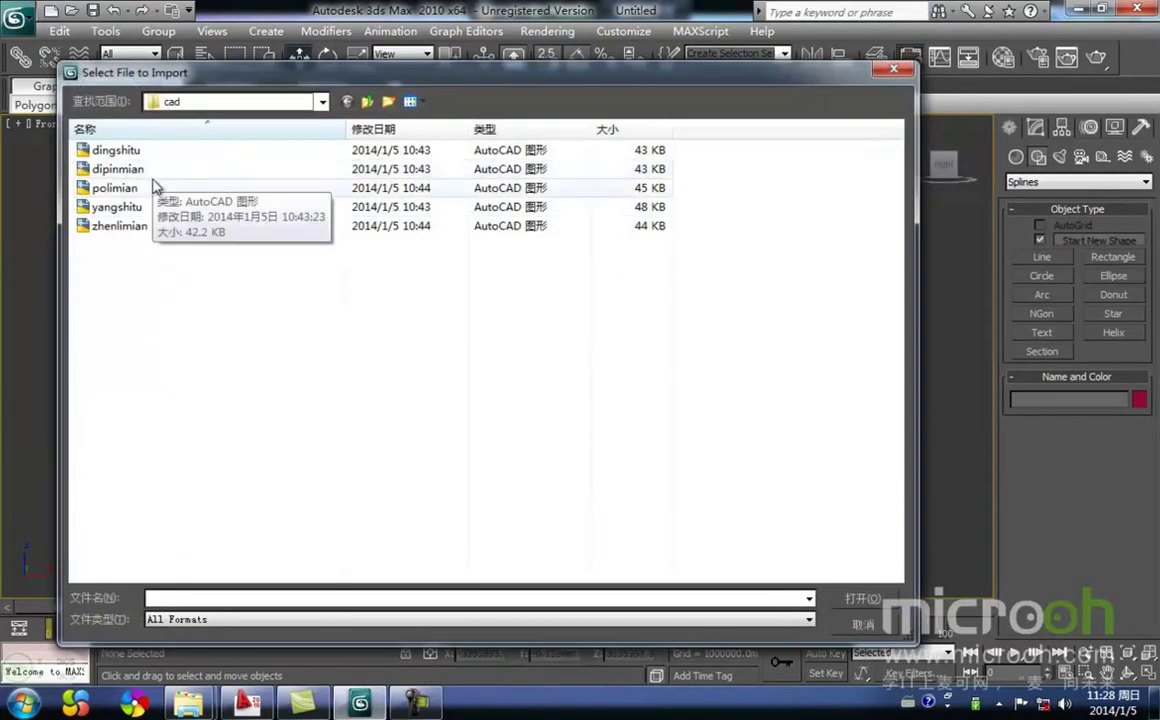
pyautogui.click(141, 228)
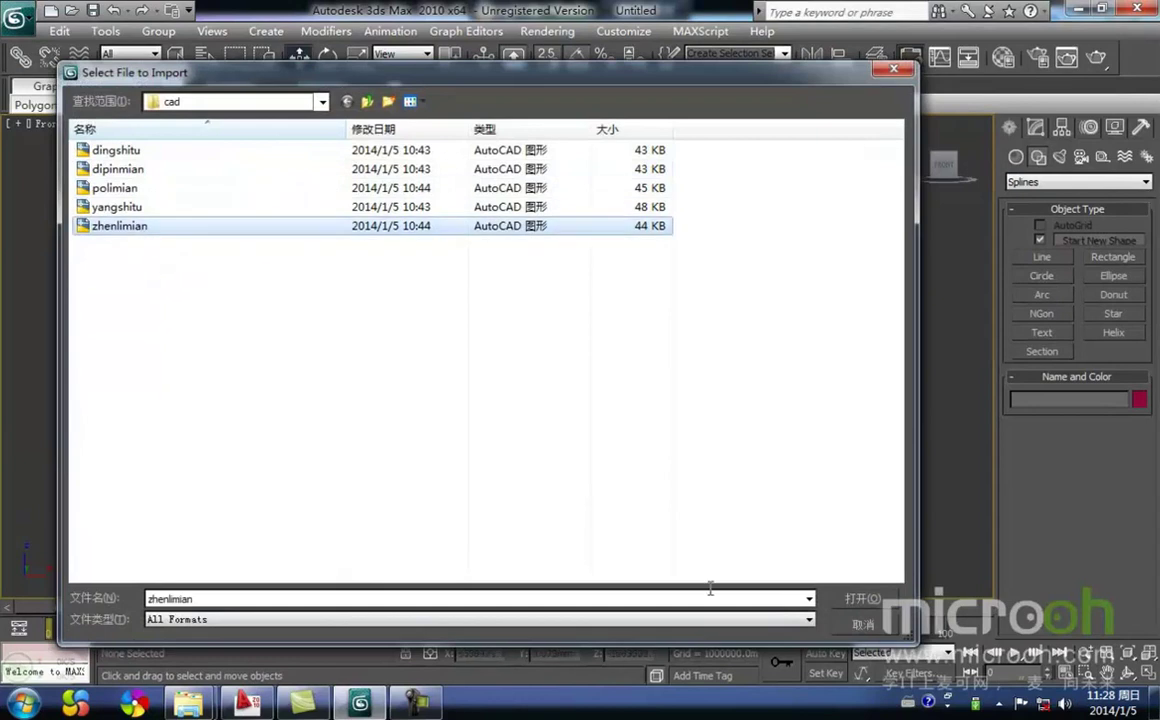
pyautogui.click(866, 598)
pyautogui.click(642, 606)
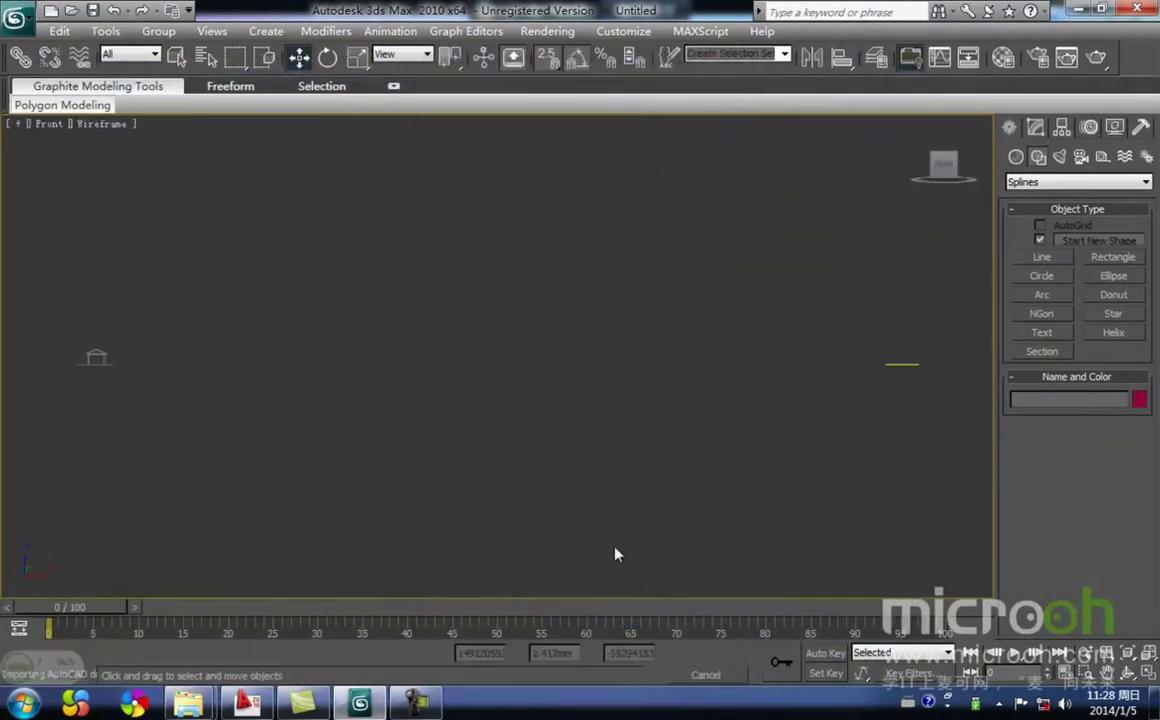
# - Group the imported zhenlimian shapes and set the new group's X and Y positions to 0
pyautogui.moveTo(716, 441); pyautogui.dragTo(609, 430, button='middle')
pyautogui.moveTo(821, 446); pyautogui.dragTo(618, 330)
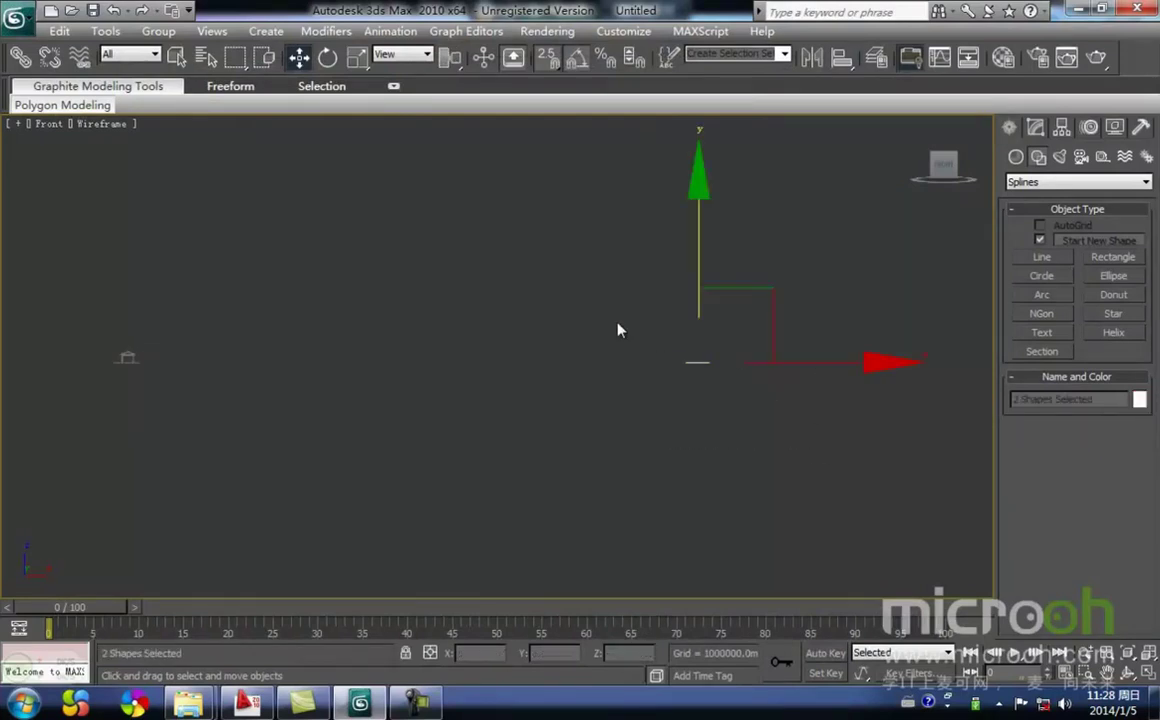
pyautogui.press('t')
pyautogui.press('z')
pyautogui.moveTo(650, 406); pyautogui.dragTo(540, 372, button='middle')
pyautogui.scroll(-5, 528, 378)
pyautogui.scroll(-4, 615, 420)
pyautogui.moveTo(489, 440); pyautogui.dragTo(647, 404, button='middle')
pyautogui.scroll(-3, 560, 390)
pyautogui.moveTo(539, 386); pyautogui.dragTo(601, 445, button='middle')
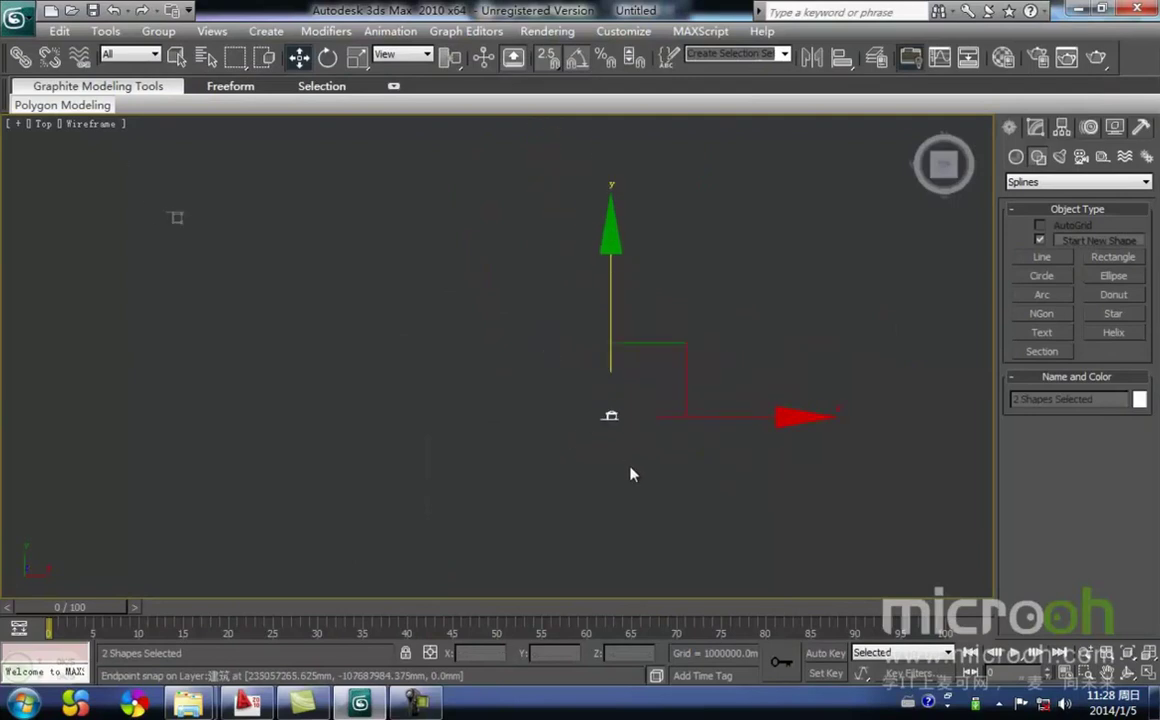
pyautogui.click(150, 33)
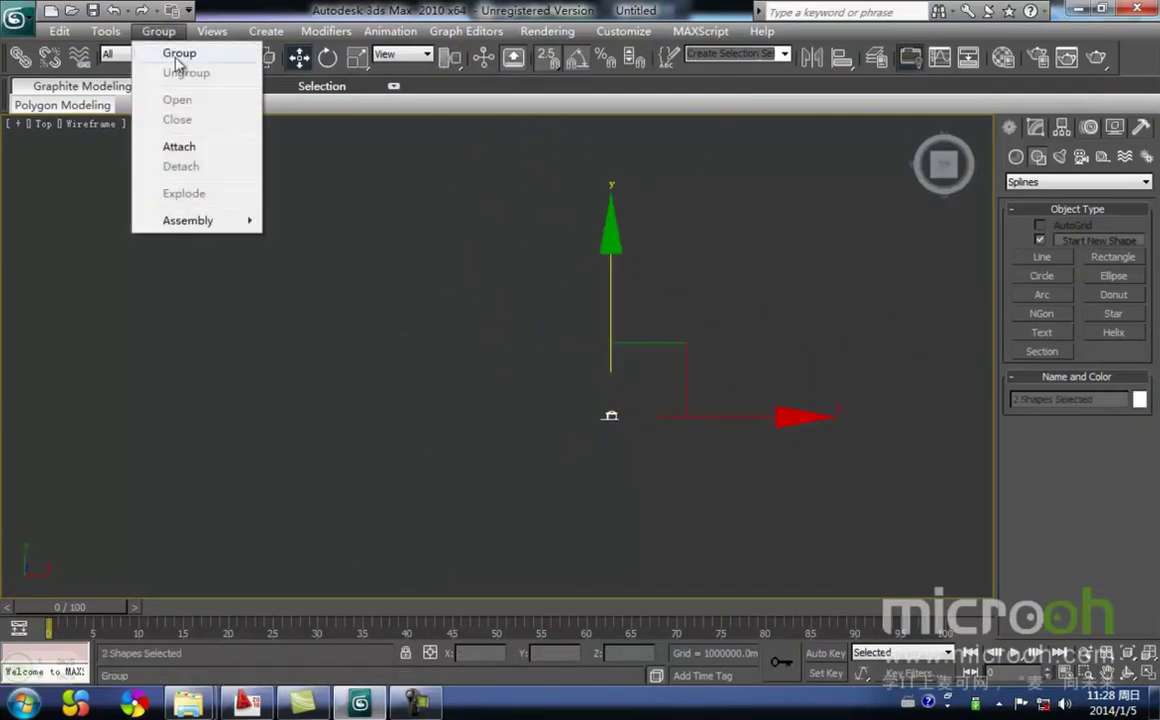
pyautogui.click(181, 51)
pyautogui.click(588, 385)
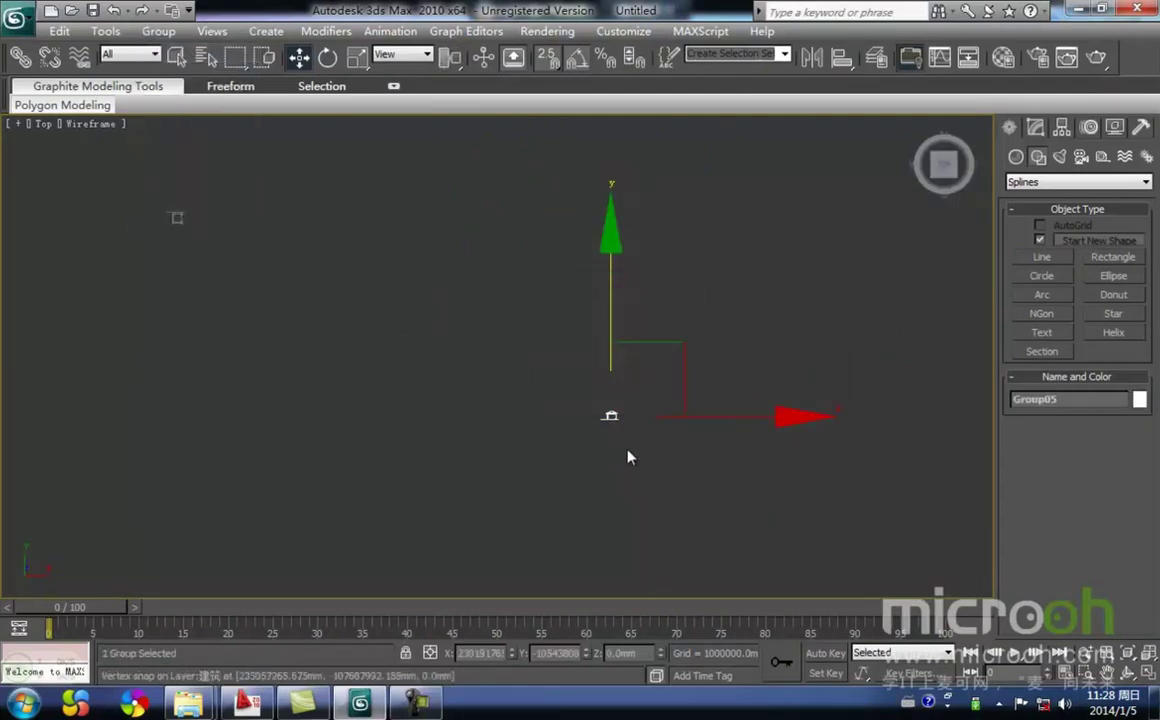
pyautogui.rightClick(512, 655)
pyautogui.rightClick(584, 653)
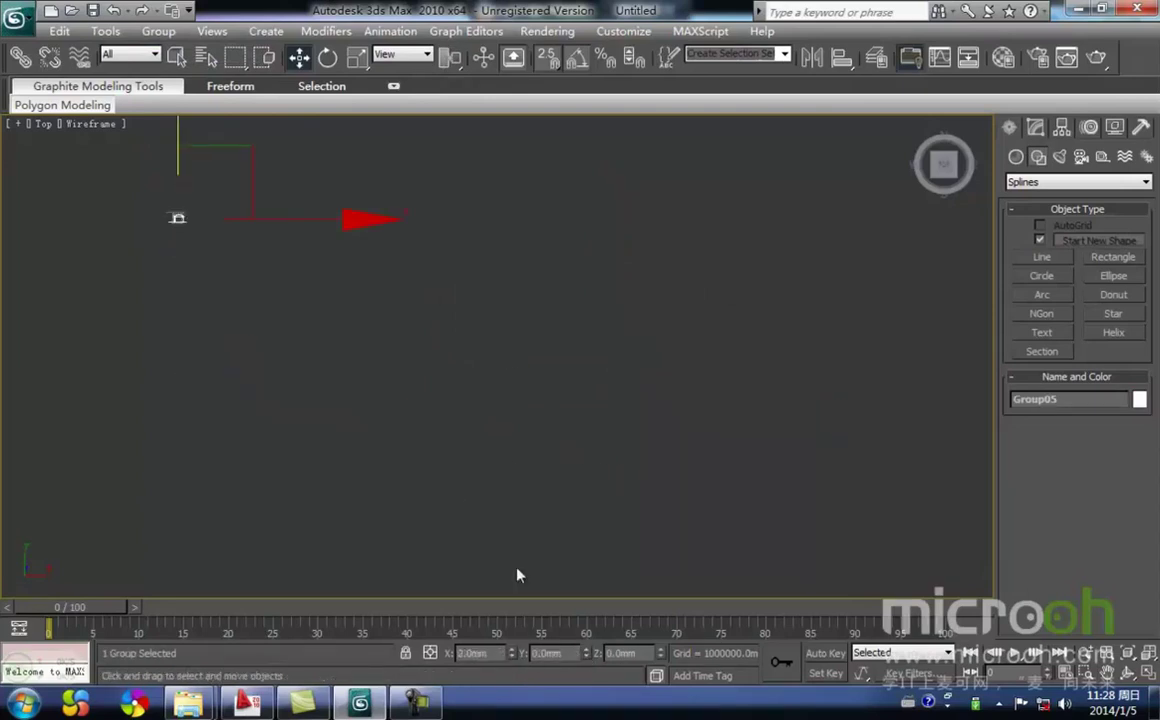
# - Move the zhenlimian elevation group clear of the floor plan, to the plan's left side in the Top view
pyautogui.moveTo(243, 253); pyautogui.dragTo(393, 331, button='middle')
pyautogui.scroll(3, 200, 261)
pyautogui.moveTo(200, 267); pyautogui.dragTo(500, 363, button='middle')
pyautogui.scroll(4, 347, 305)
pyautogui.moveTo(286, 294); pyautogui.dragTo(640, 422, button='middle')
pyautogui.scroll(3, 549, 409)
pyautogui.moveTo(478, 429); pyautogui.dragTo(568, 463, button='middle')
pyautogui.press('space')
pyautogui.moveTo(614, 320); pyautogui.dragTo(484, 477)
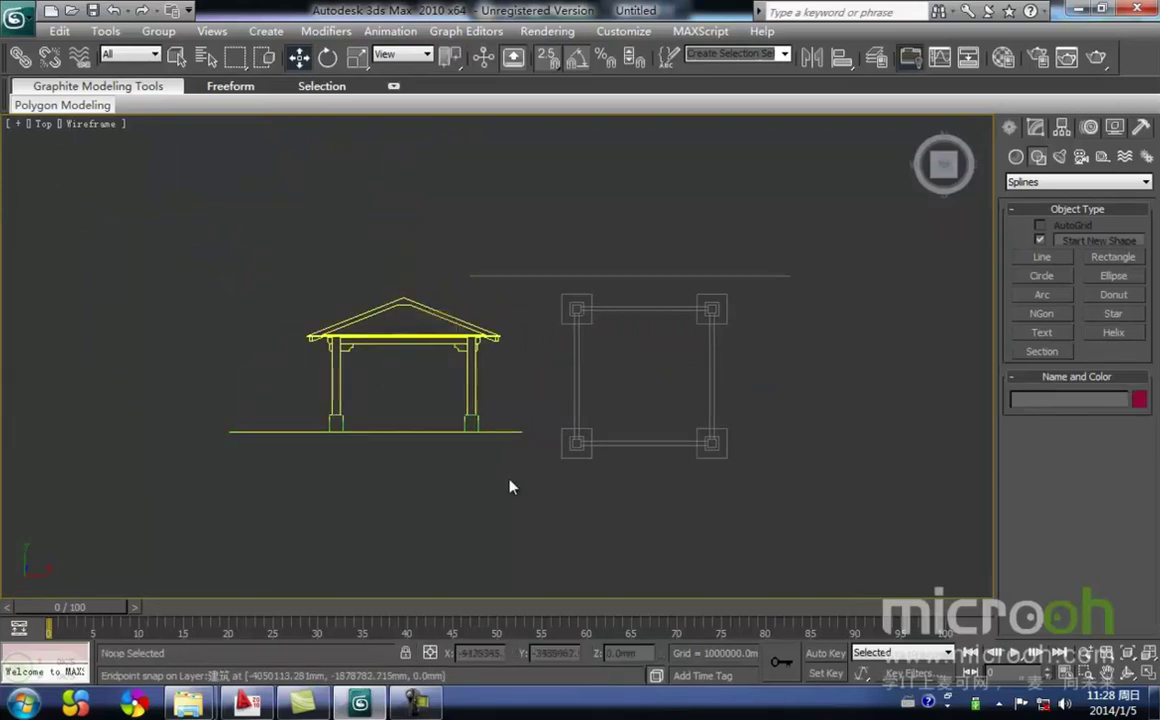
# - Rotate the zhenlimian elevation group 90° in the Top view so its ground line runs parallel to the plan's left side
pyautogui.moveTo(380, 345); pyautogui.dragTo(324, 371)
pyautogui.moveTo(544, 400); pyautogui.dragTo(541, 373, button='middle')
pyautogui.moveTo(605, 256); pyautogui.dragTo(569, 281, button='middle')
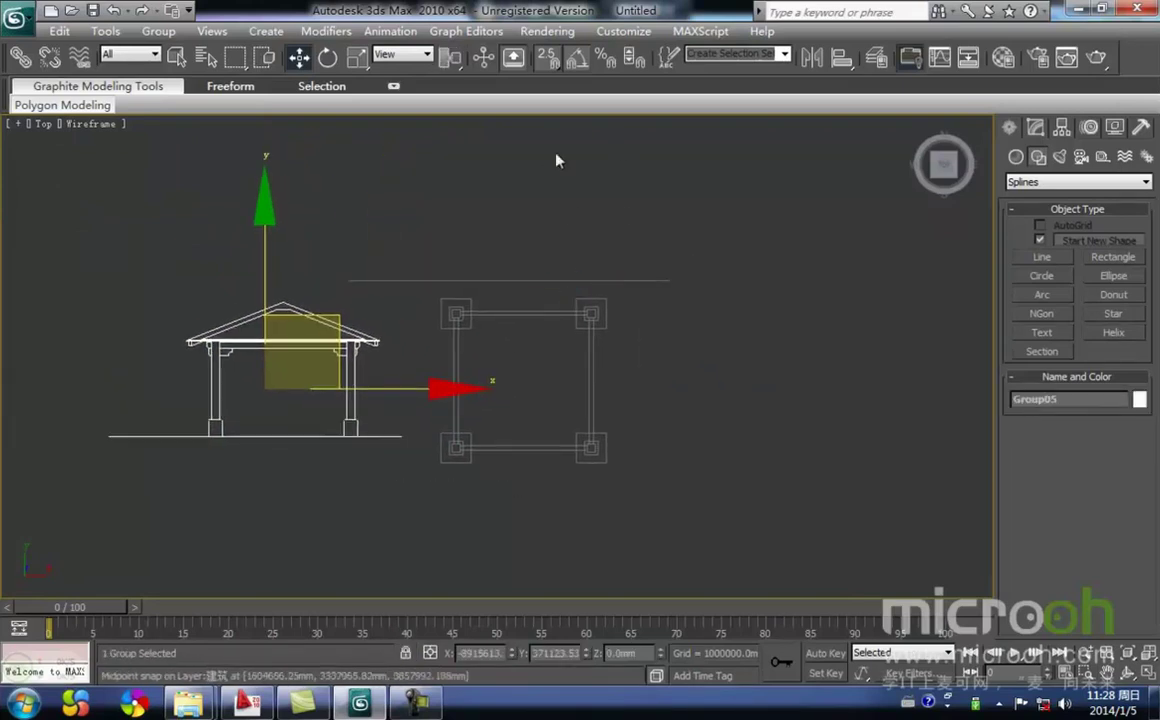
pyautogui.moveTo(523, 344); pyautogui.dragTo(516, 356, button='middle')
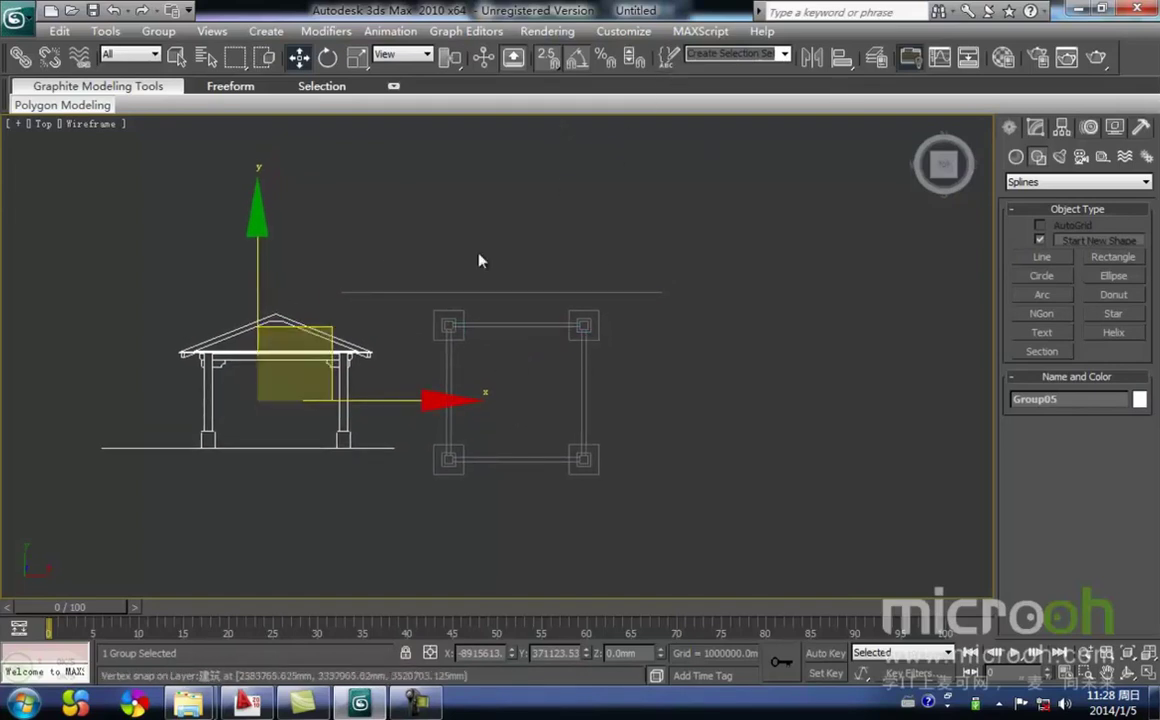
pyautogui.moveTo(384, 326); pyautogui.dragTo(458, 326, button='middle')
pyautogui.press('e')
pyautogui.moveTo(484, 475); pyautogui.dragTo(466, 481)
pyautogui.press('w')
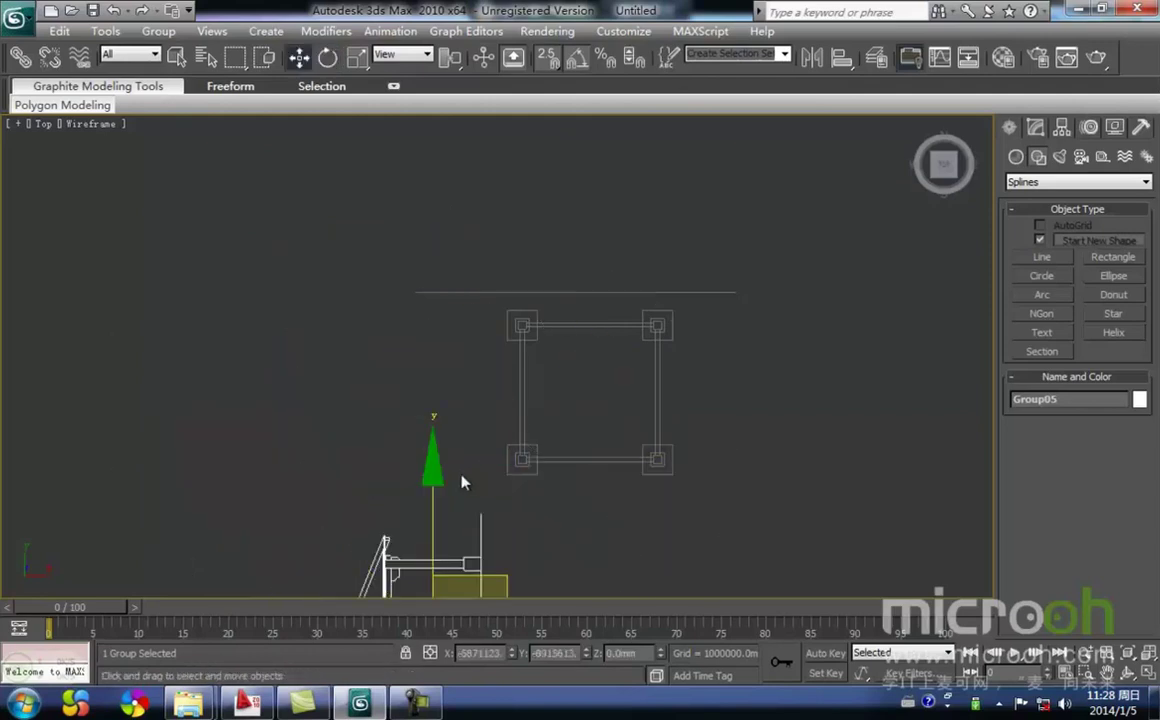
# - Move the rotated elevation group beside the plan's left edge, snapping its column bases in line with the plan's left columns
pyautogui.moveTo(466, 481); pyautogui.dragTo(456, 378, button='middle')
pyautogui.moveTo(496, 467); pyautogui.dragTo(469, 324)
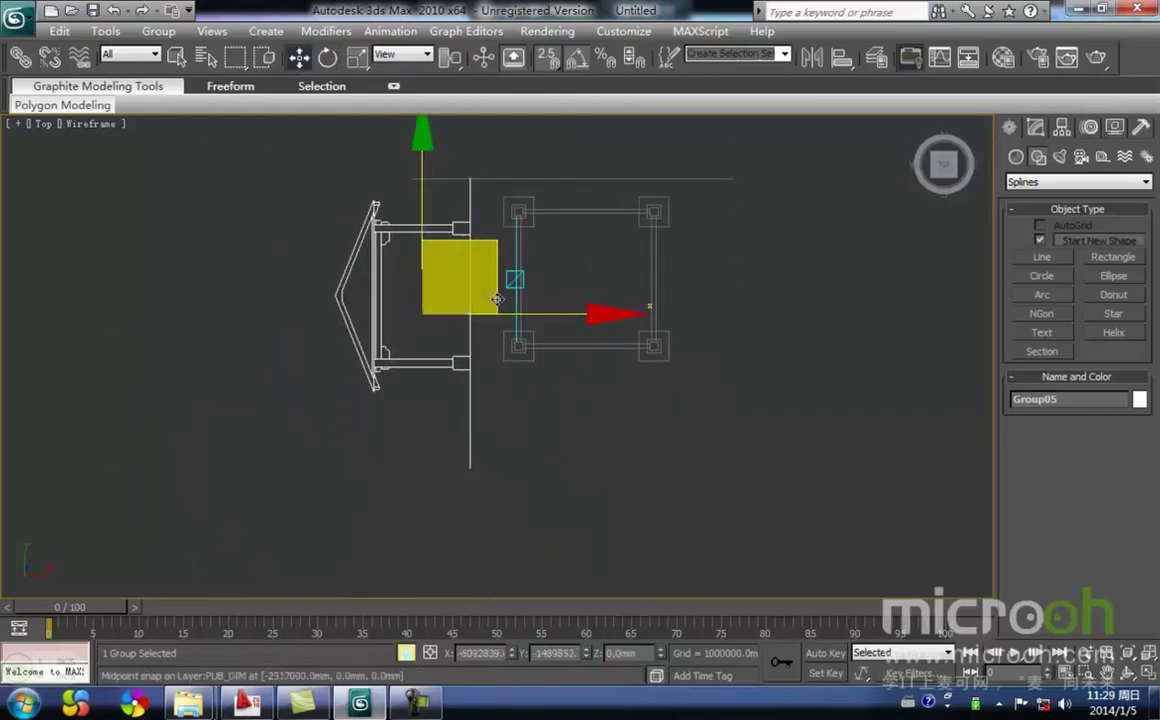
pyautogui.scroll(6, 490, 352)
pyautogui.moveTo(480, 347); pyautogui.dragTo(320, 488, button='middle')
pyautogui.scroll(3, 381, 475)
pyautogui.moveTo(252, 511); pyautogui.dragTo(412, 440)
pyautogui.scroll(3, 436, 432)
pyautogui.moveTo(441, 428); pyautogui.dragTo(495, 408, button='middle')
pyautogui.scroll(-2, 495, 408)
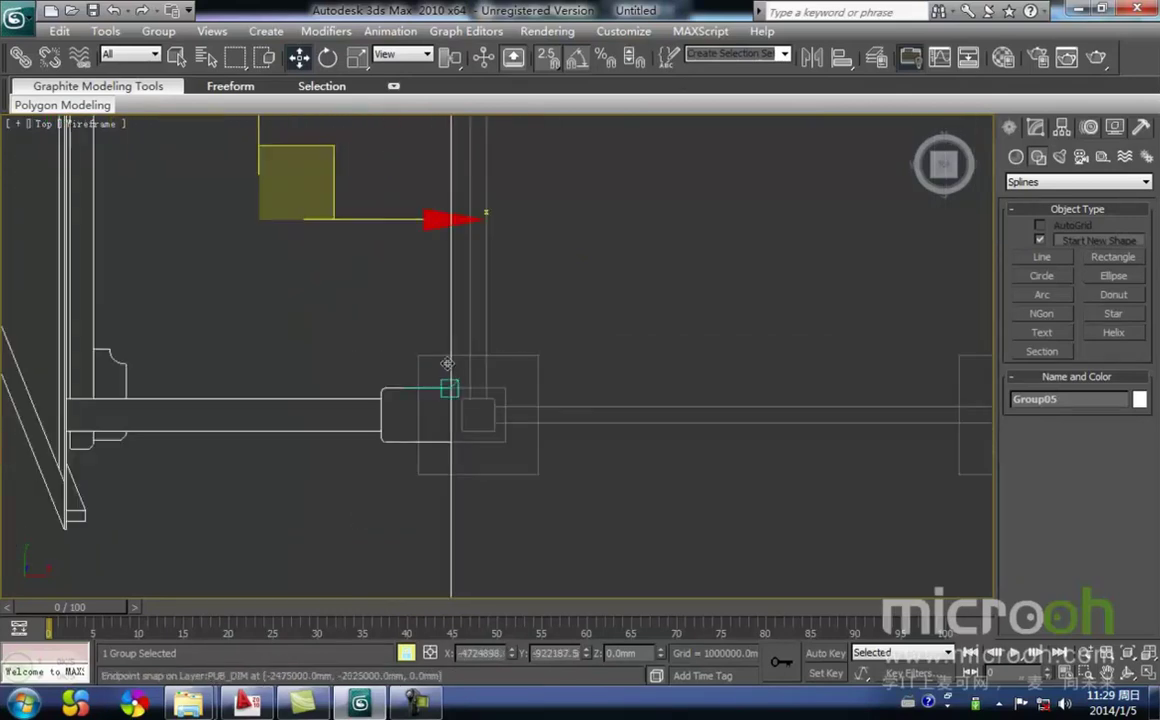
# - Try sliding the elevation group along X away from the plan and back against the left column bases
pyautogui.moveTo(402, 314); pyautogui.dragTo(381, 360, button='middle')
pyautogui.moveTo(377, 265); pyautogui.dragTo(186, 264)
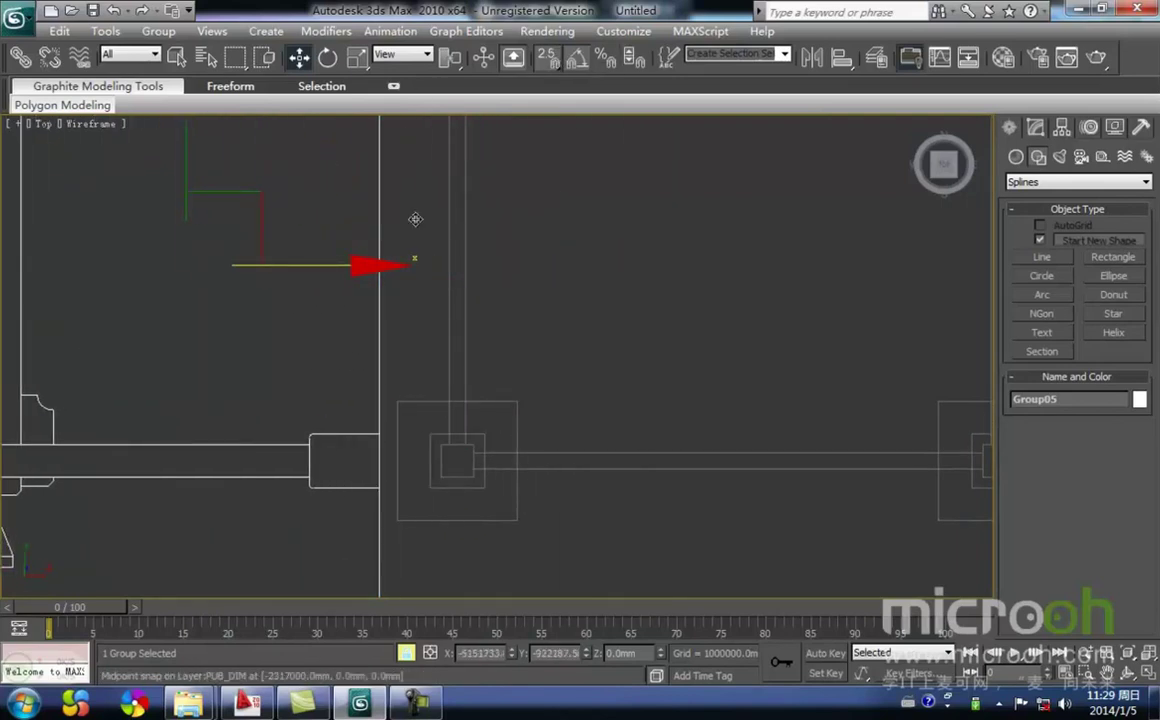
pyautogui.moveTo(346, 358); pyautogui.dragTo(381, 330, button='middle')
pyautogui.moveTo(413, 403); pyautogui.dragTo(454, 400)
pyautogui.scroll(-2, 398, 434)
pyautogui.moveTo(446, 472); pyautogui.dragTo(413, 578, button='middle')
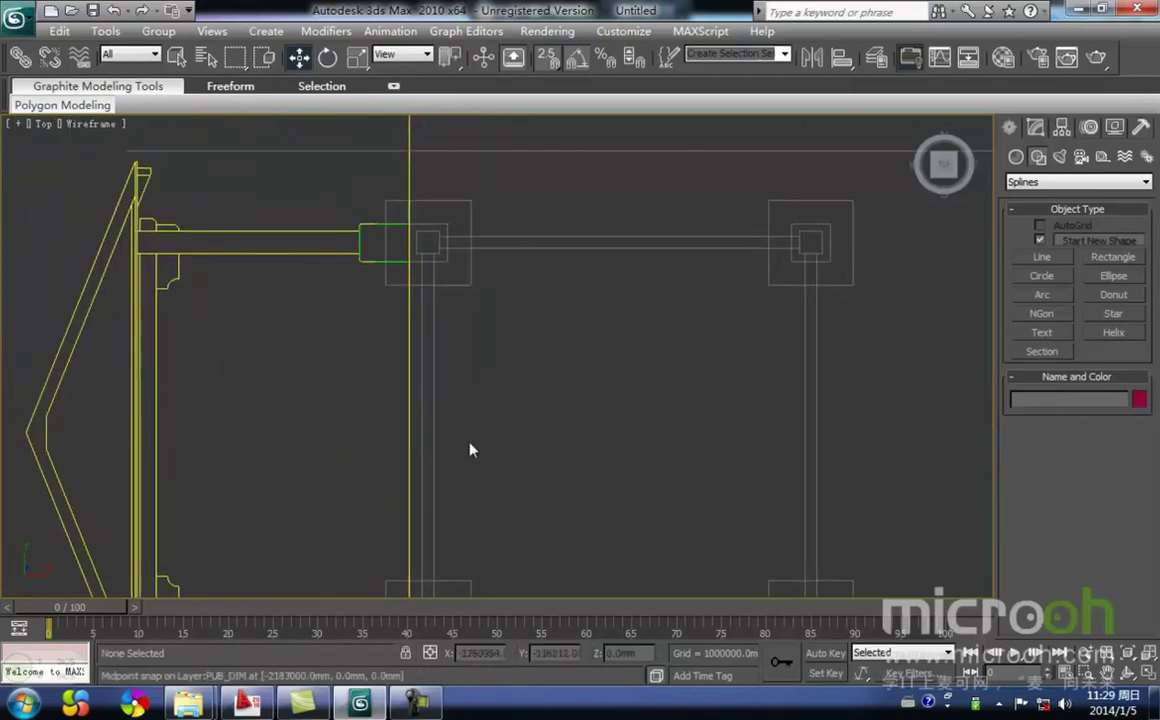
# - Examine how the elevation's ground line and column bases line up with the plan's two left columns
pyautogui.click(409, 428)
pyautogui.moveTo(334, 404); pyautogui.dragTo(293, 478, button='middle')
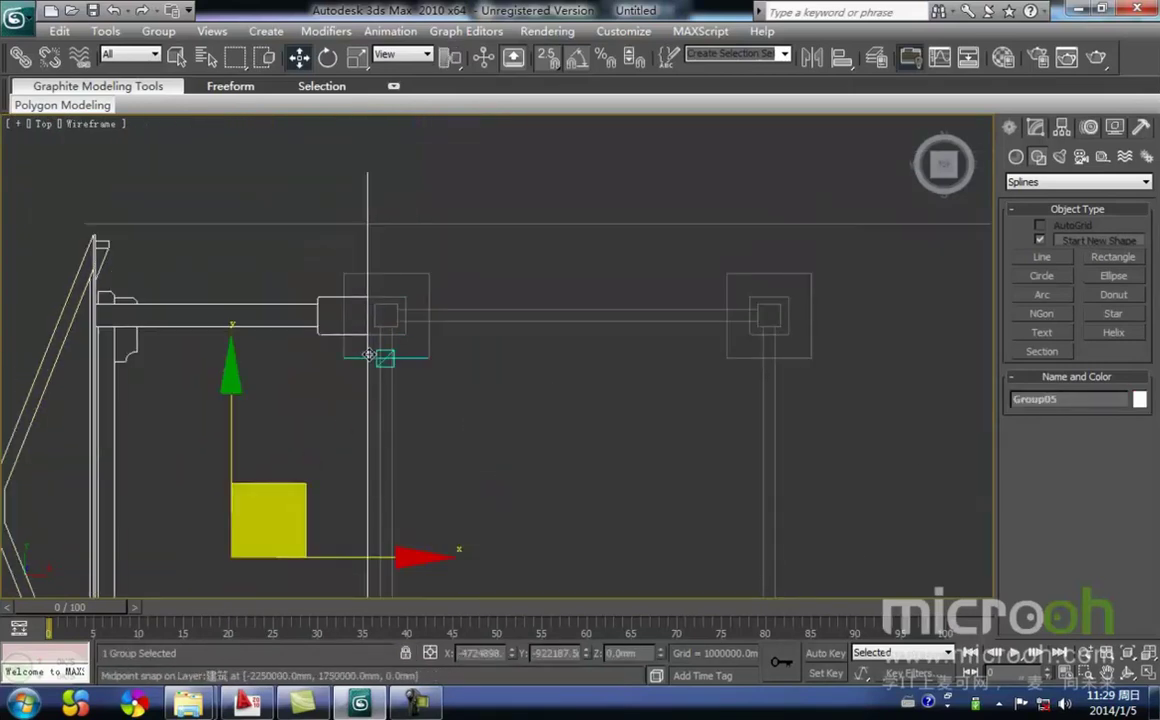
pyautogui.moveTo(348, 353); pyautogui.dragTo(362, 267, button='middle')
pyautogui.click(434, 400)
pyautogui.moveTo(434, 393); pyautogui.dragTo(442, 345, button='middle')
pyautogui.scroll(-2, 430, 399)
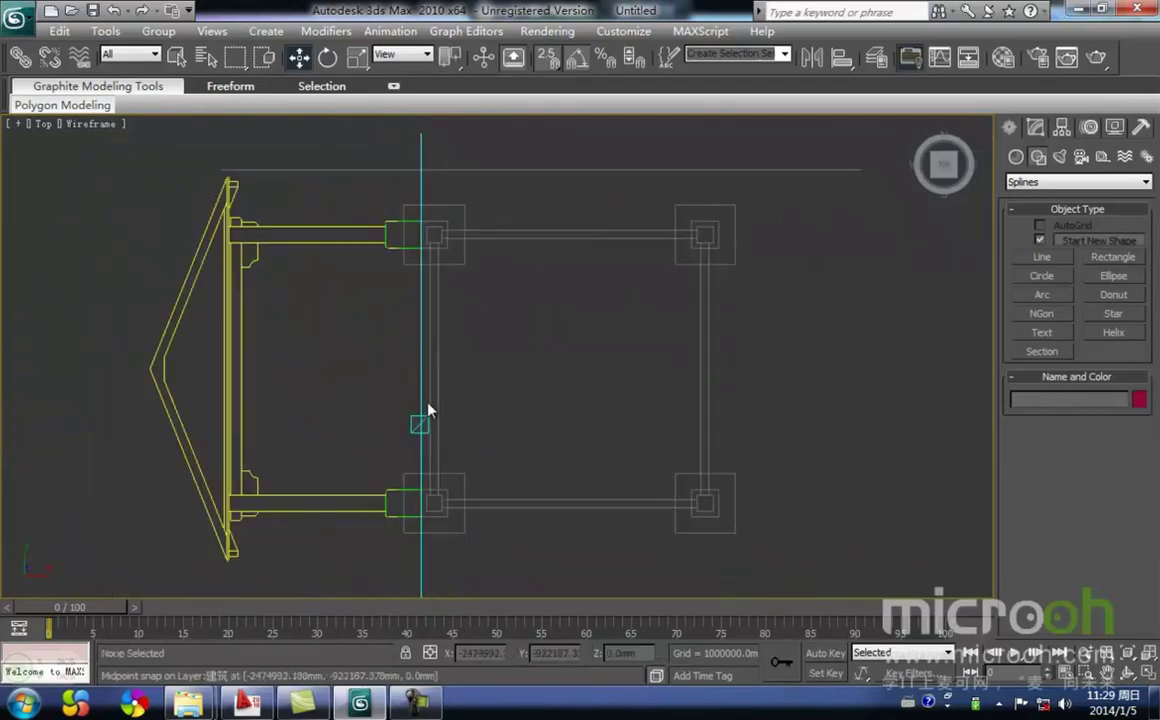
pyautogui.scroll(2, 432, 407)
pyautogui.moveTo(432, 405); pyautogui.dragTo(432, 382, button='middle')
# - Rotate the elevation group 90° about the Y axis so it stands upright at the plan's left side
pyautogui.click(389, 369)
pyautogui.moveTo(268, 343); pyautogui.dragTo(393, 400, button='middle')
pyautogui.scroll(-2, 396, 401)
pyautogui.press('e')
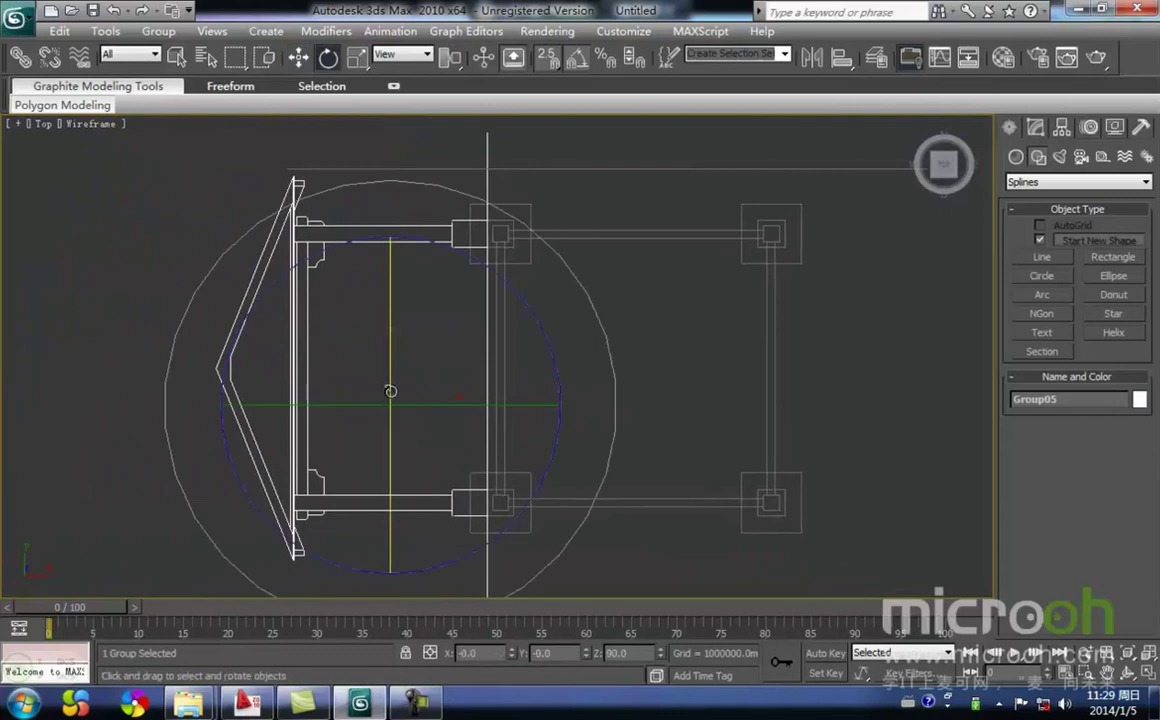
pyautogui.moveTo(341, 406); pyautogui.dragTo(342, 406)
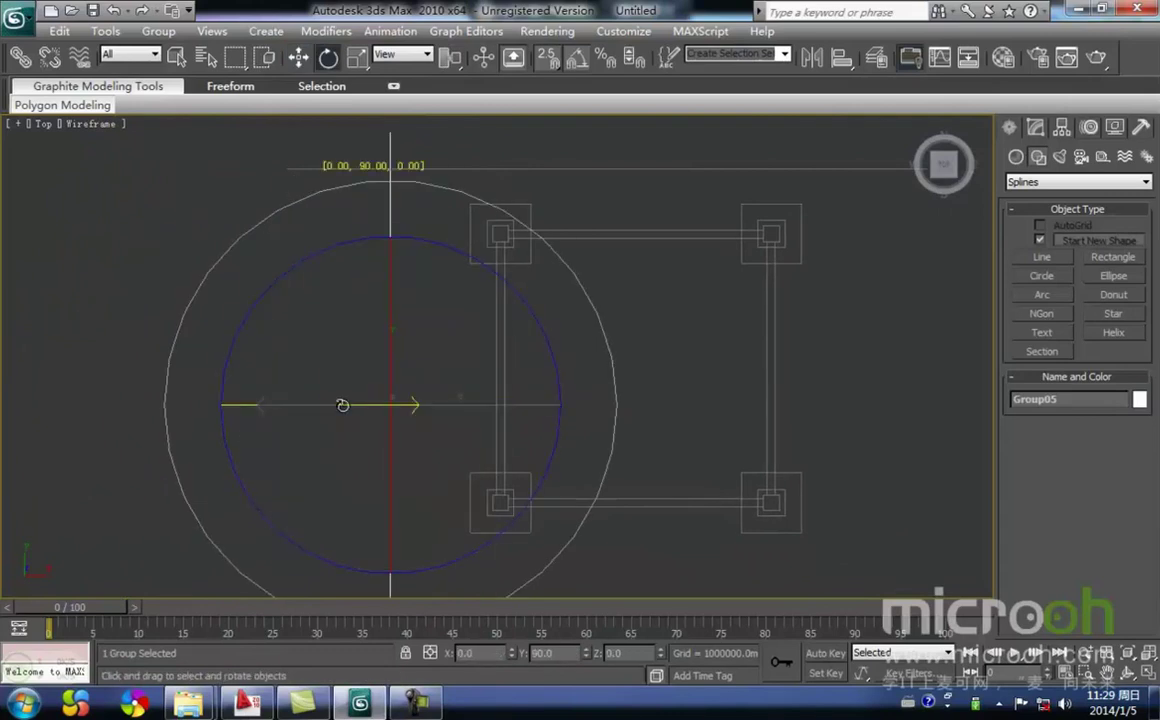
pyautogui.moveTo(505, 422); pyautogui.dragTo(505, 395, button='middle')
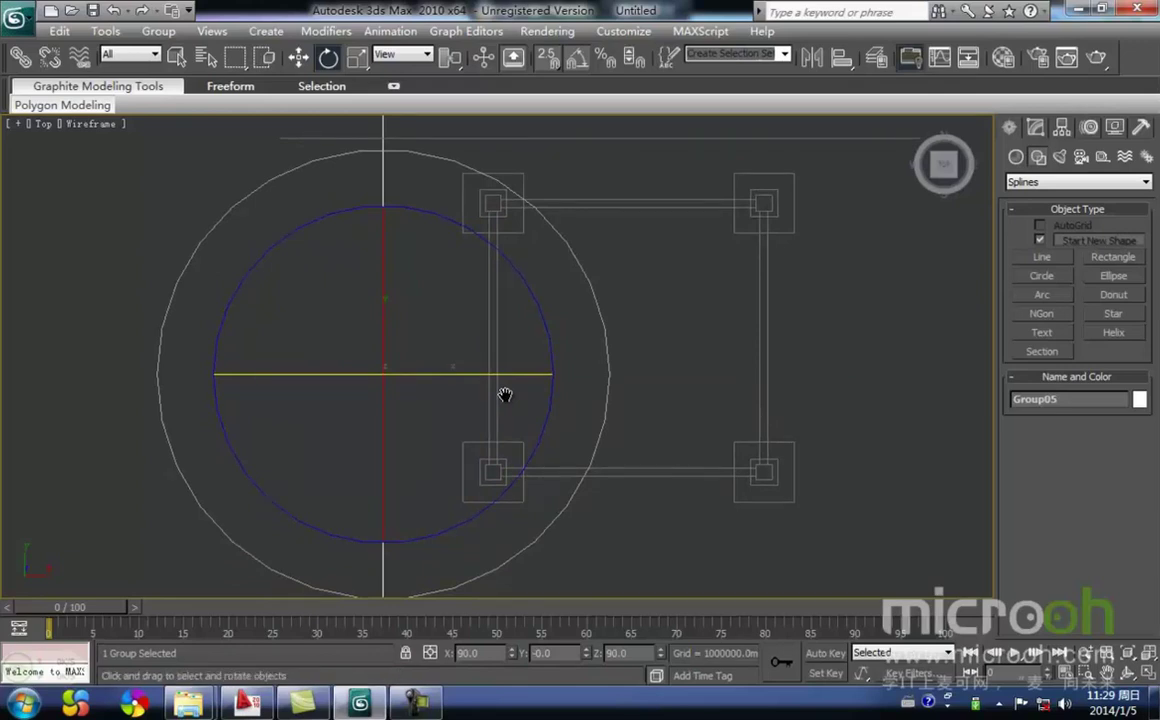
# - Move the upright elevation group vertically in the Left view, snapping its ground line to the floor plan's level
pyautogui.press('l')
pyautogui.scroll(2, 505, 395)
pyautogui.scroll(-3, 502, 388)
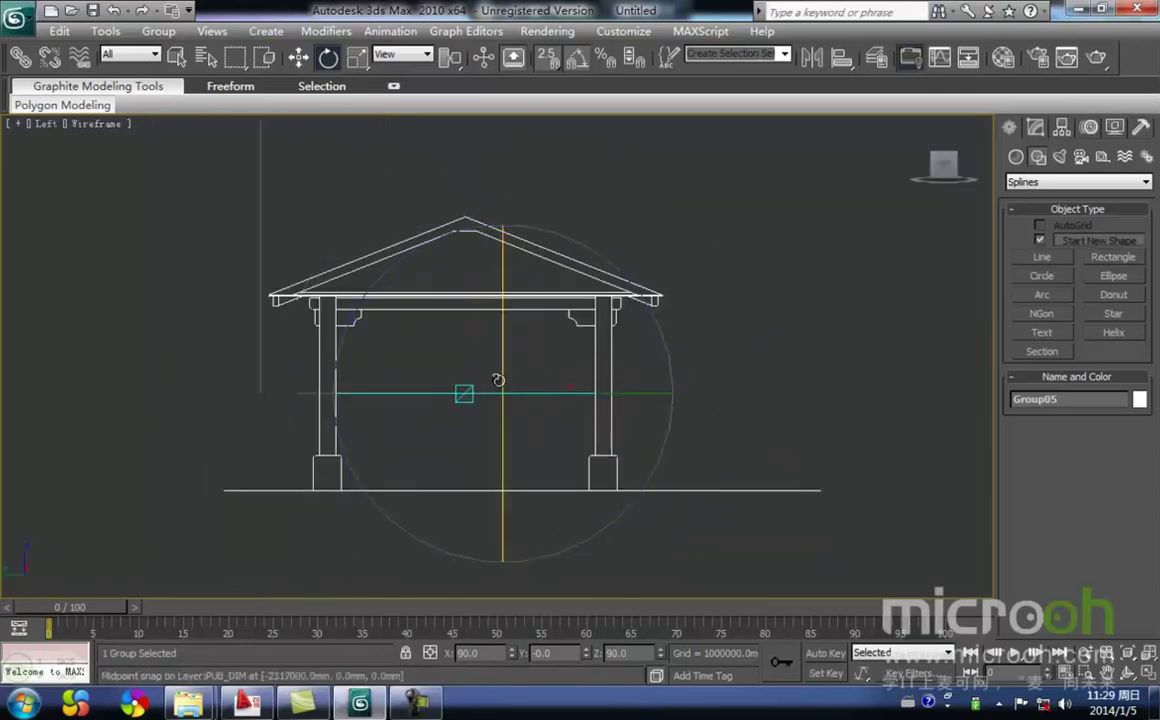
pyautogui.press('w')
pyautogui.moveTo(480, 296); pyautogui.dragTo(480, 151)
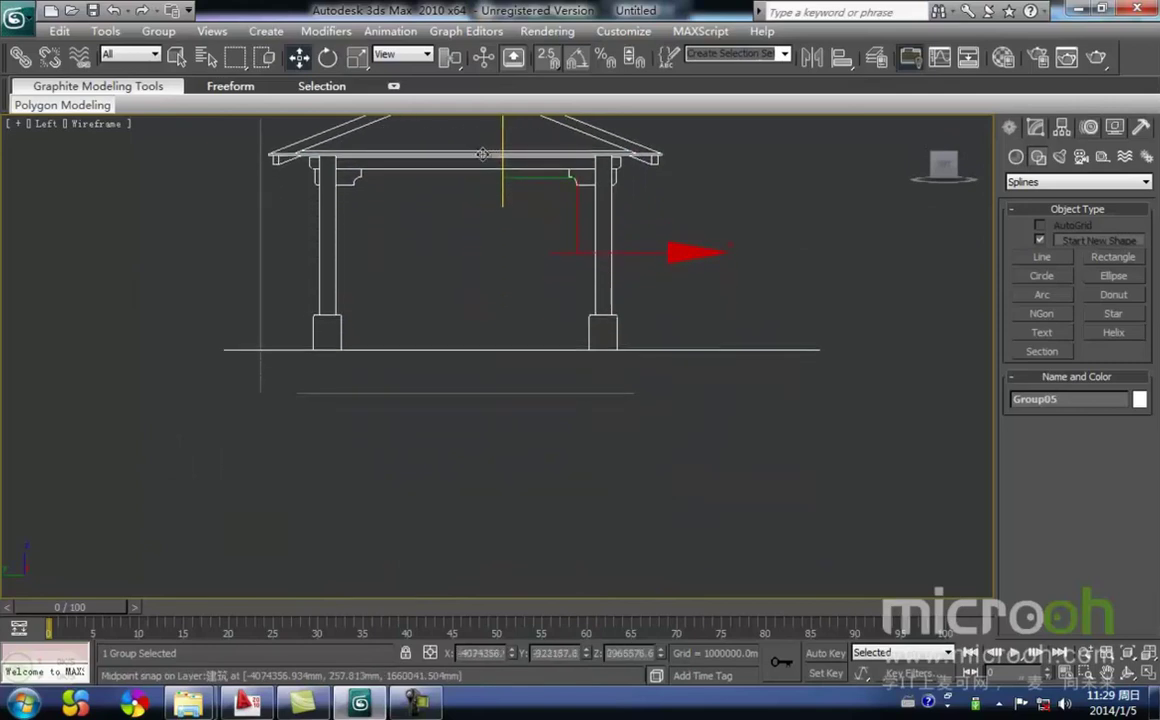
pyautogui.moveTo(820, 350); pyautogui.dragTo(620, 432)
pyautogui.click(613, 443)
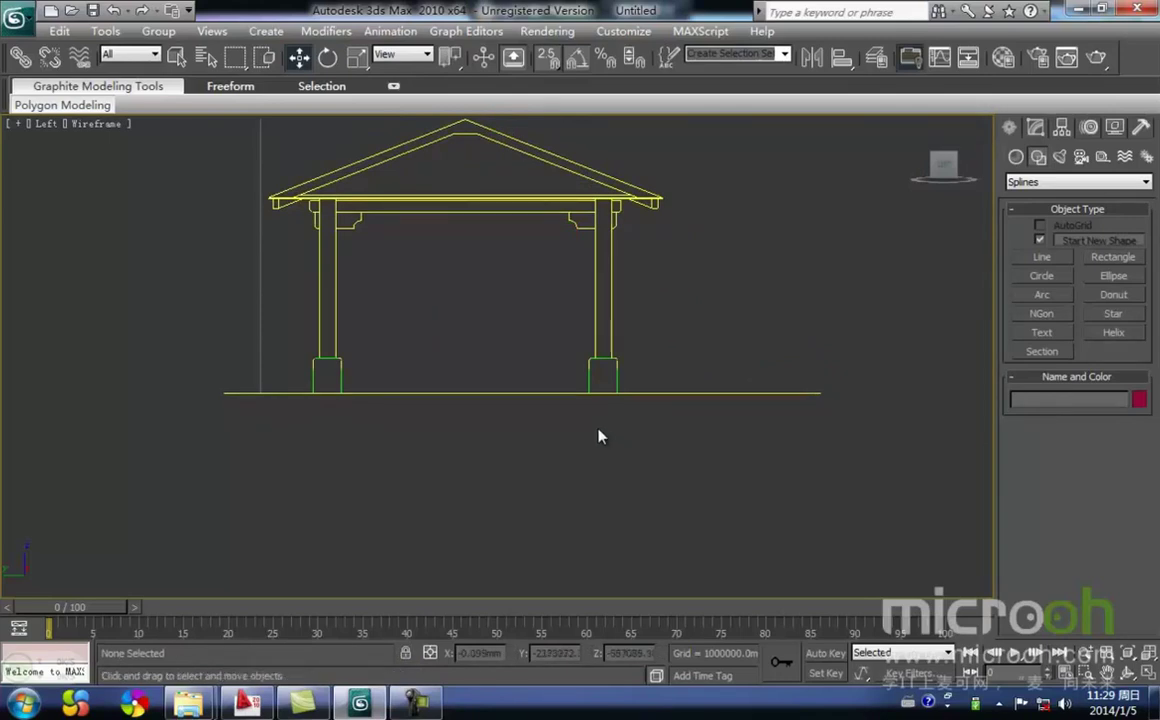
# - Create a layer named chelimian containing the upright side elevation group and freeze it
pyautogui.keyDown('alt'); pyautogui.moveTo(600, 433); pyautogui.dragTo(448, 384, button='middle'); pyautogui.keyUp('alt')
pyautogui.moveTo(461, 314); pyautogui.dragTo(450, 350, button='middle')
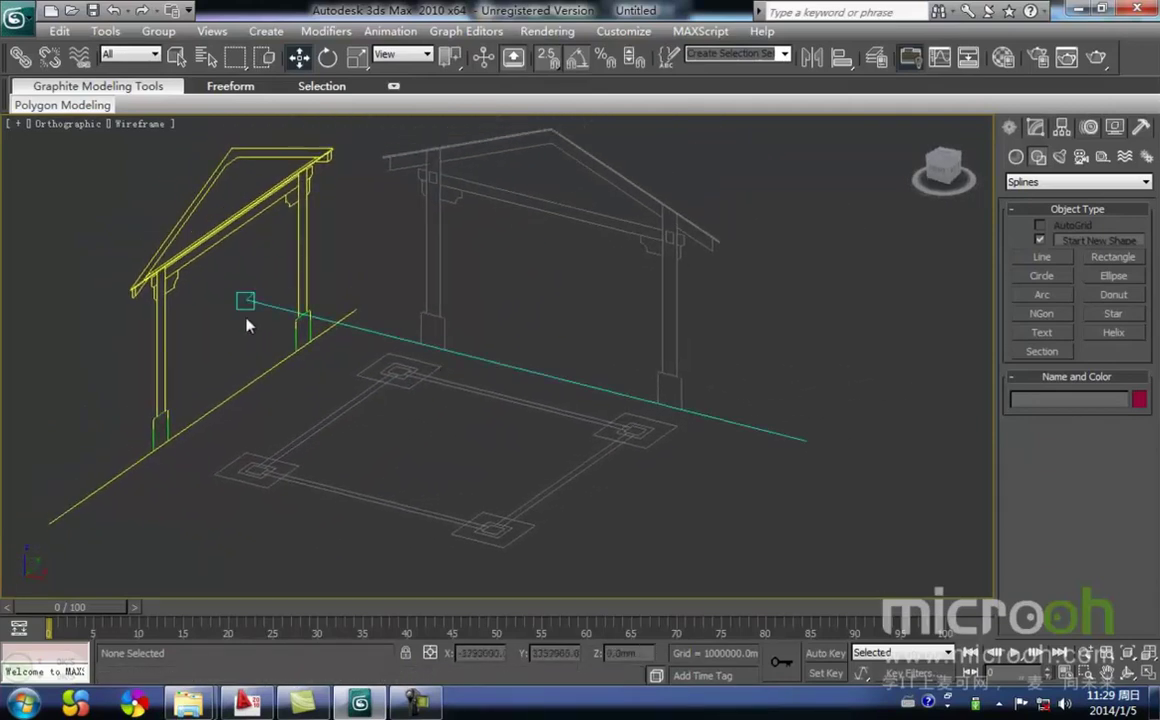
pyautogui.moveTo(469, 433); pyautogui.dragTo(533, 453, button='middle')
pyautogui.scroll(-2, 533, 453)
pyautogui.moveTo(448, 471); pyautogui.dragTo(272, 497, button='middle')
pyautogui.click(216, 430)
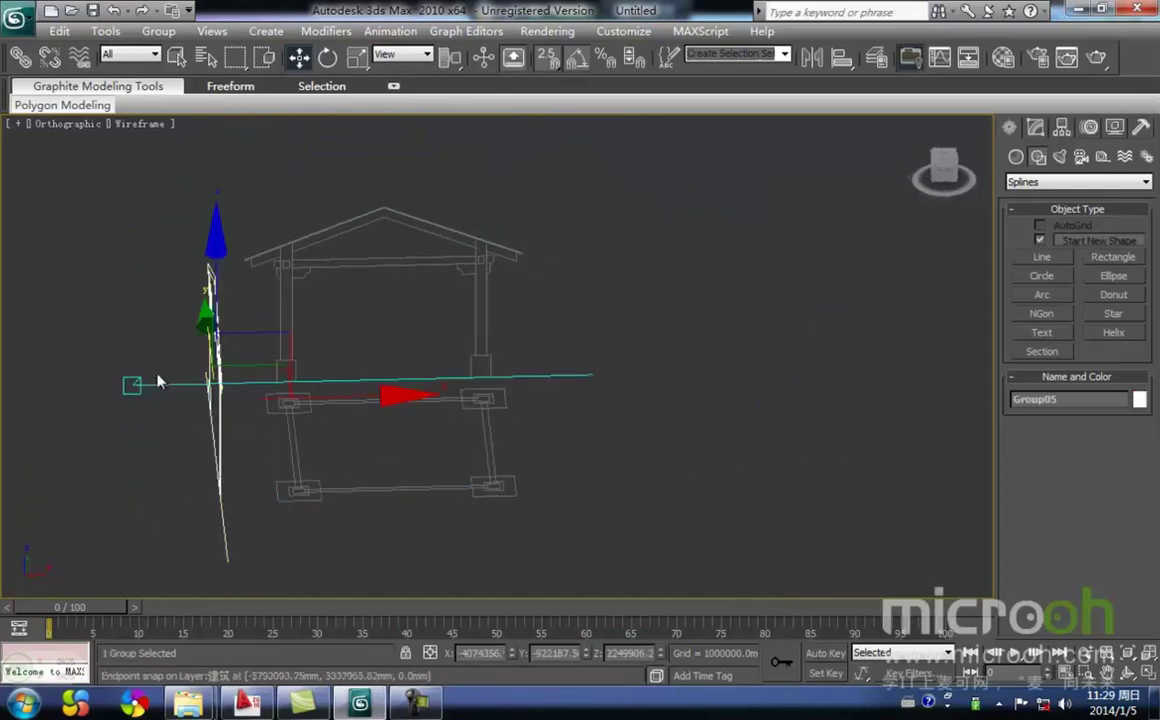
pyautogui.click(877, 58)
pyautogui.click(707, 211)
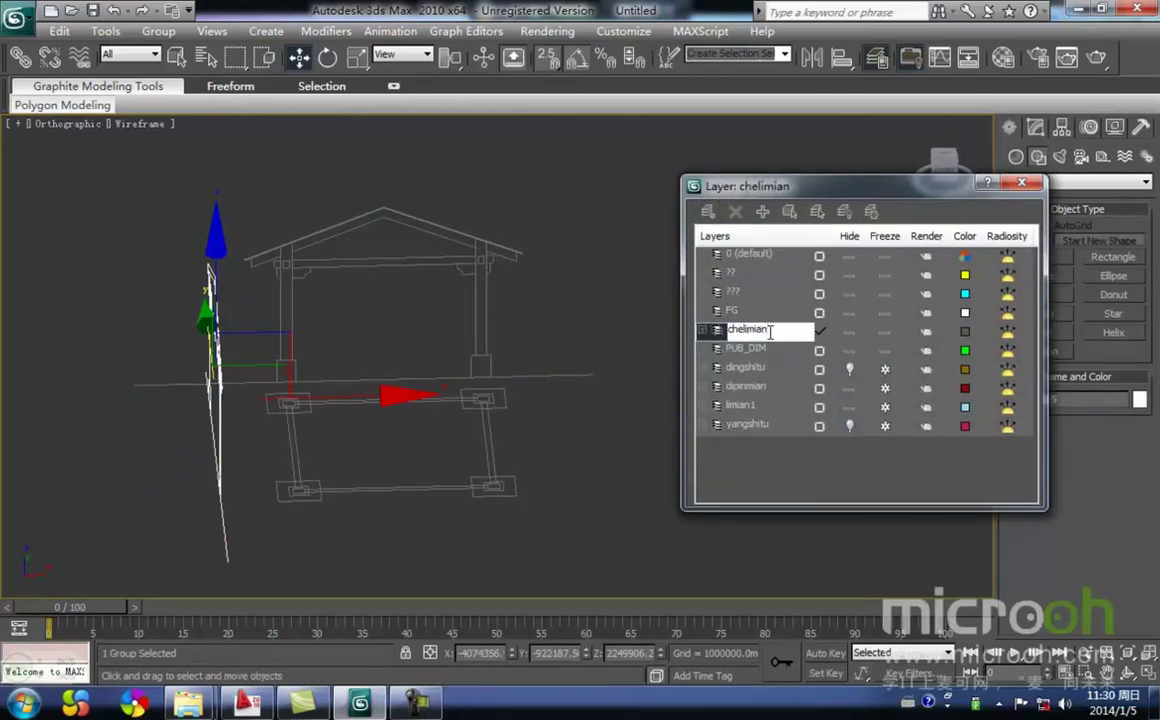
pyautogui.click(292, 533)
pyautogui.click(218, 438)
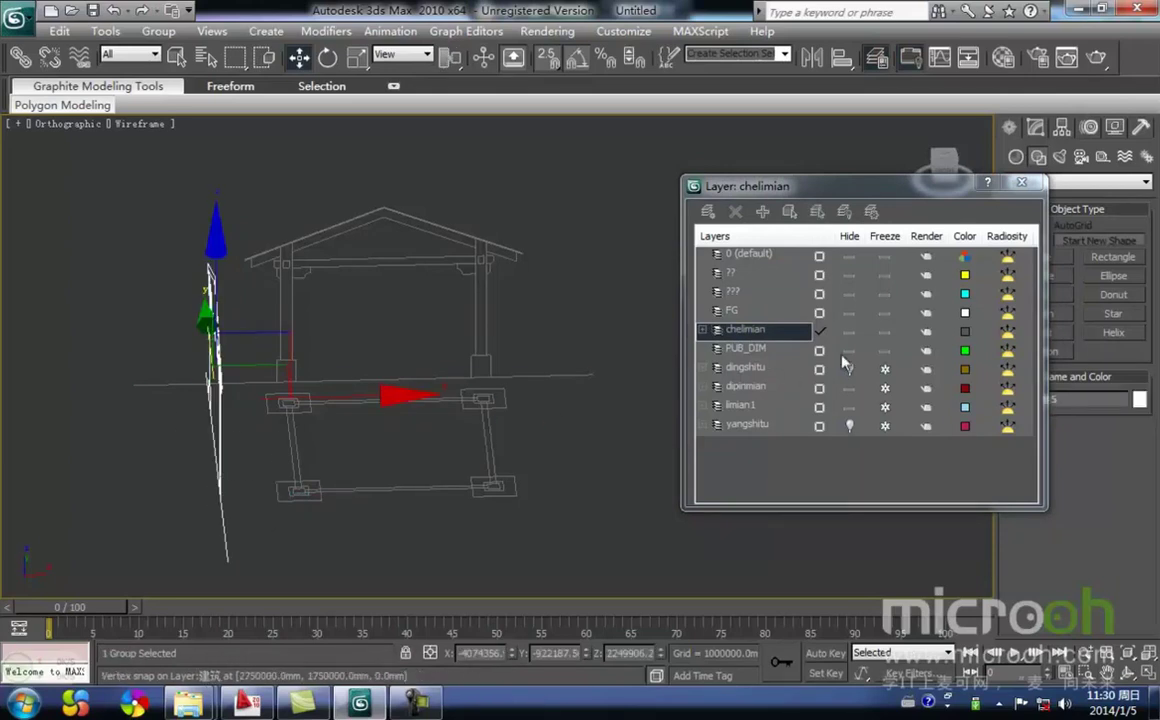
pyautogui.click(885, 333)
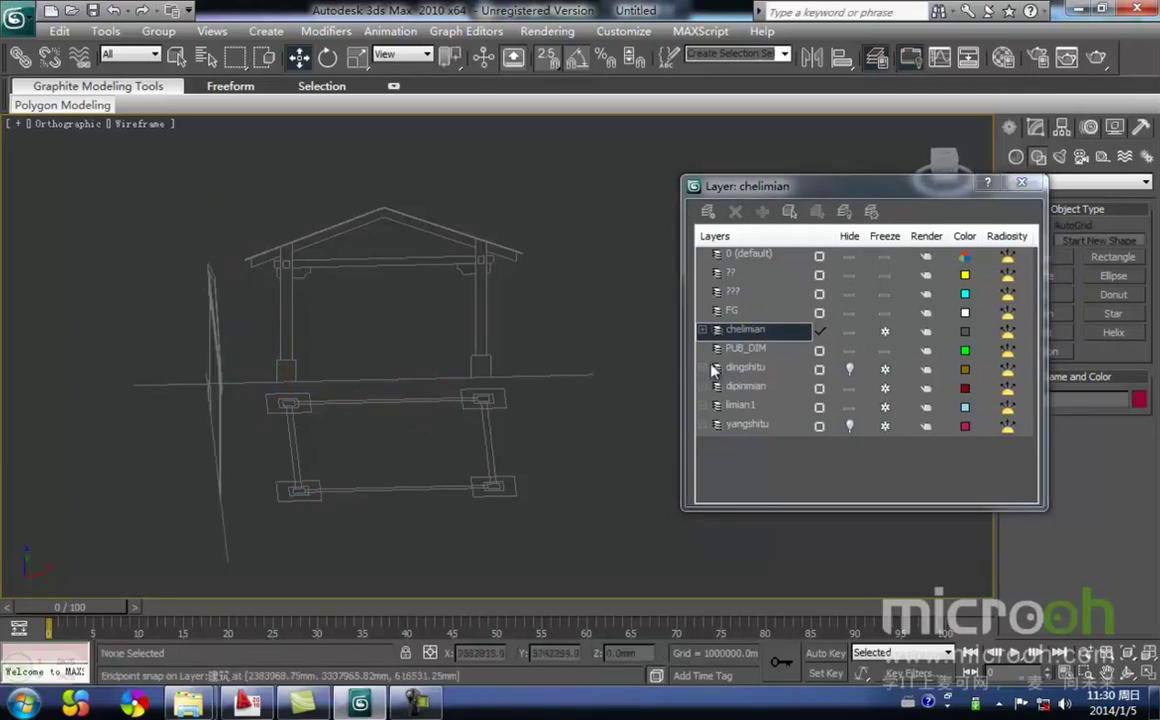
# - Delete the leftover imported layers ??, ???, FG and PUB_DIM from the layer list
pyautogui.keyDown('alt'); pyautogui.moveTo(285, 394); pyautogui.dragTo(435, 389, button='middle'); pyautogui.keyUp('alt')
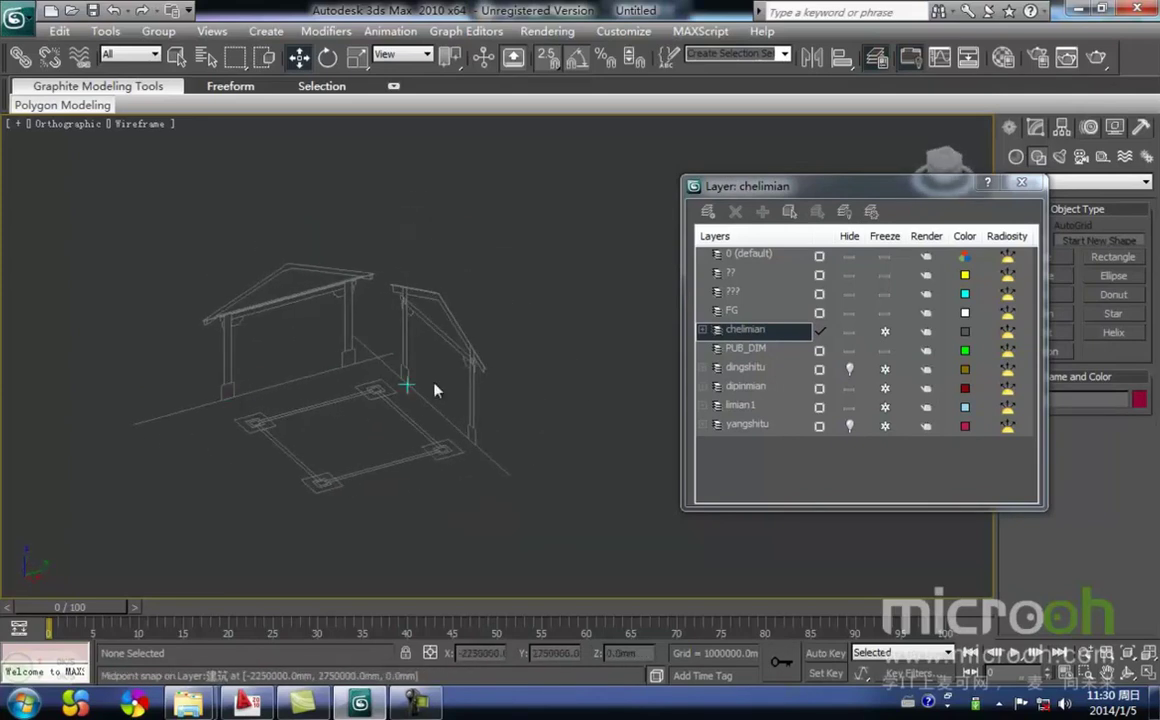
pyautogui.click(733, 271)
pyautogui.click(740, 132)
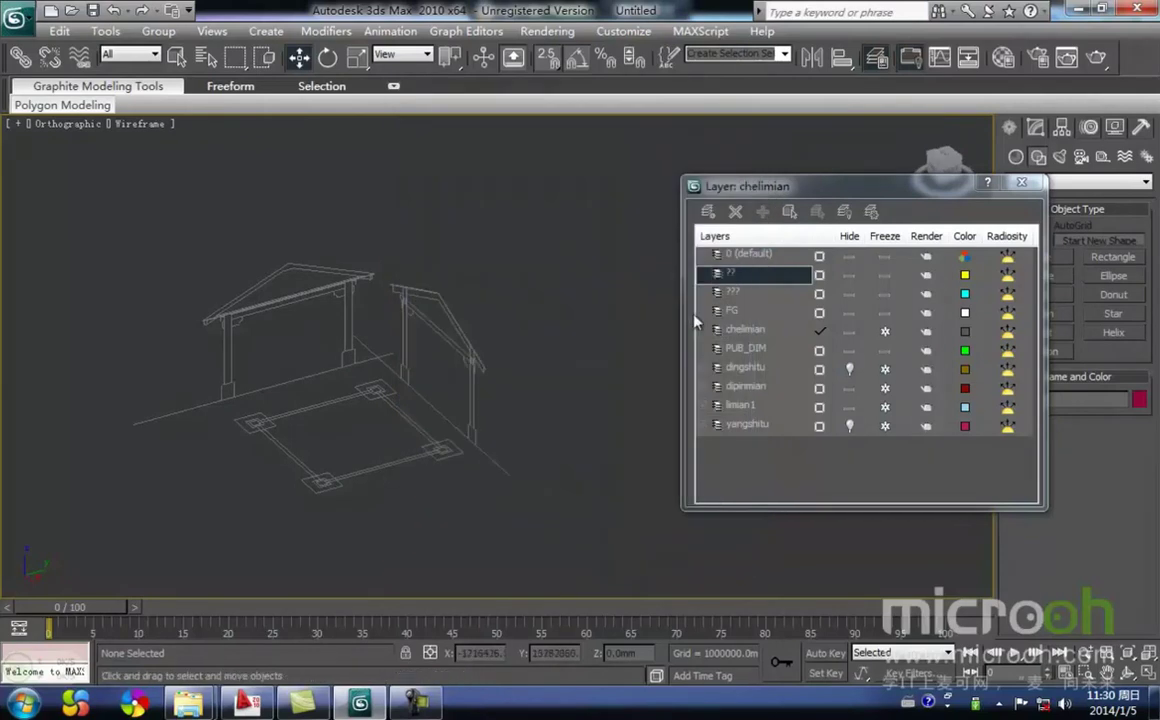
pyautogui.click(737, 213)
pyautogui.click(737, 272)
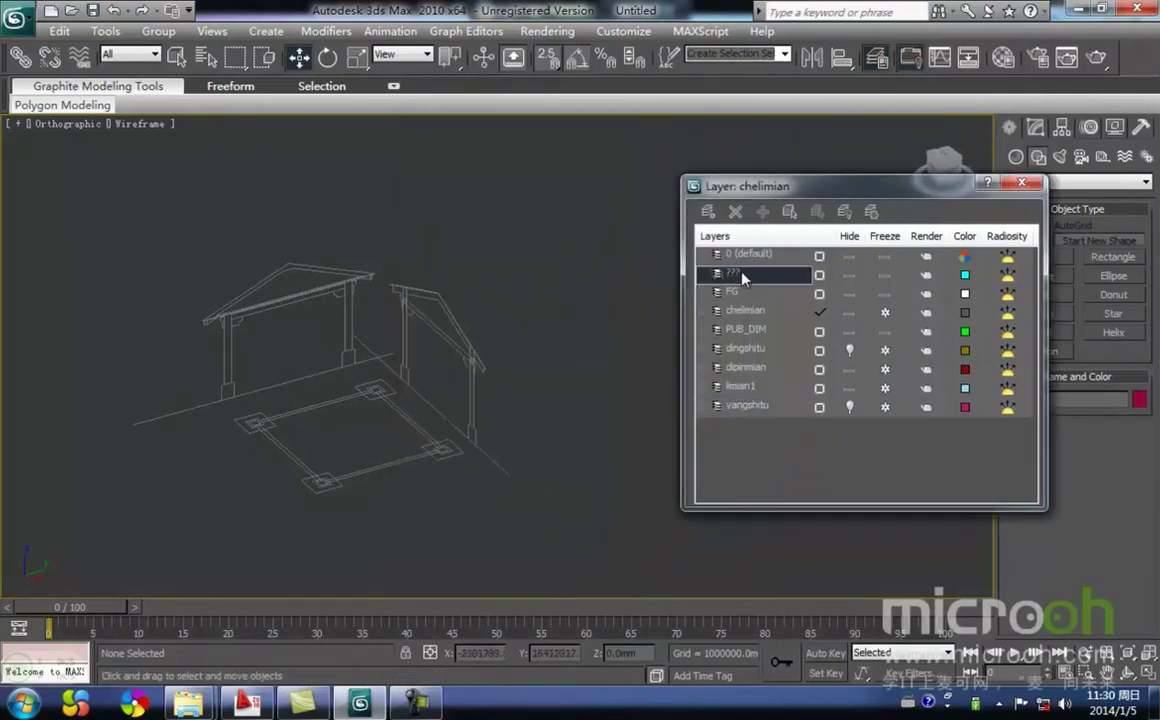
pyautogui.click(735, 213)
pyautogui.click(740, 270)
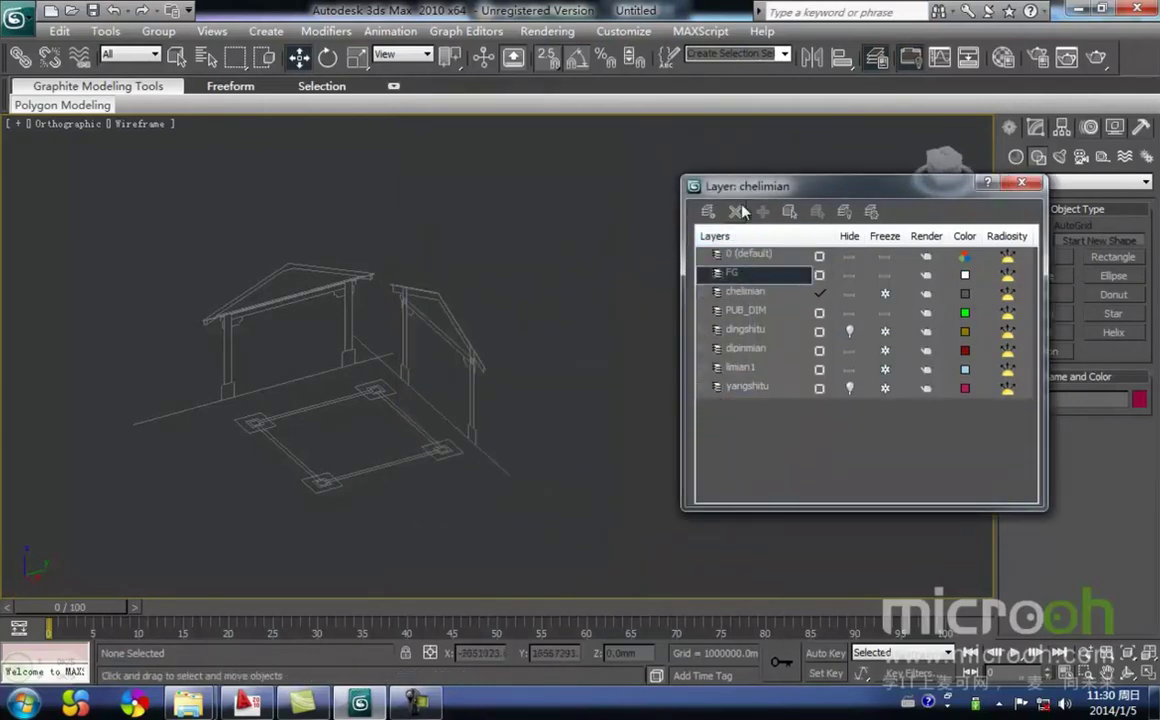
pyautogui.click(736, 213)
pyautogui.click(747, 292)
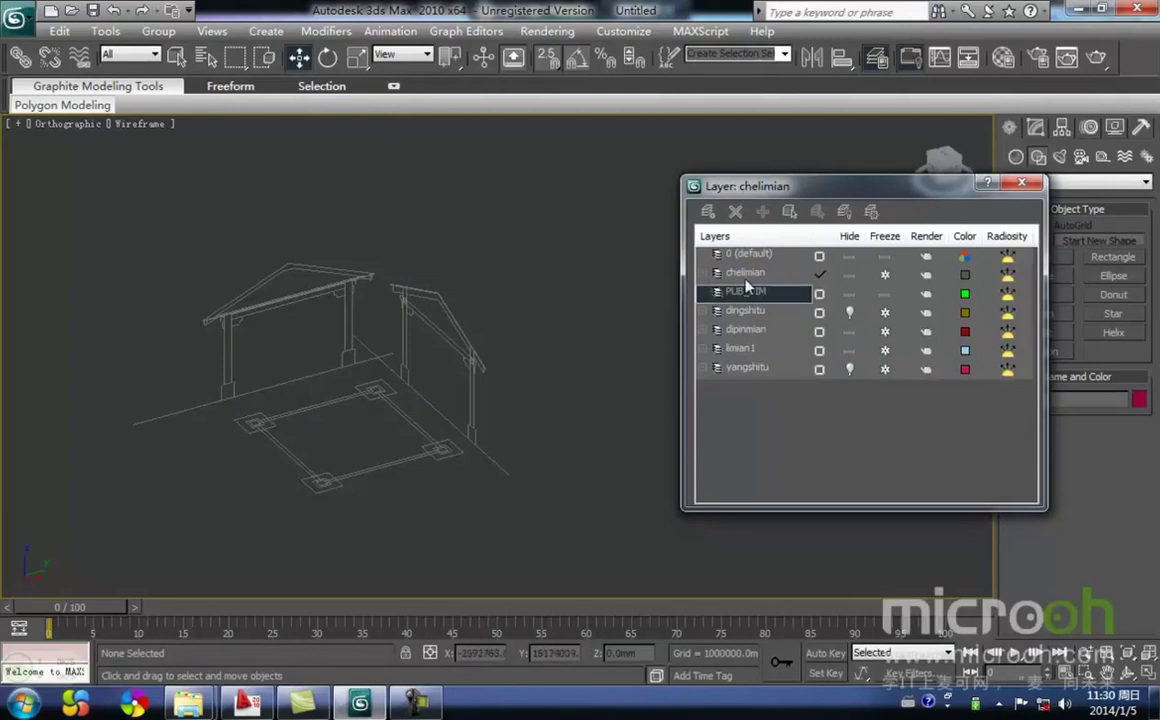
pyautogui.click(736, 212)
pyautogui.keyDown('alt'); pyautogui.moveTo(345, 490); pyautogui.dragTo(459, 423, button='middle'); pyautogui.keyUp('alt')
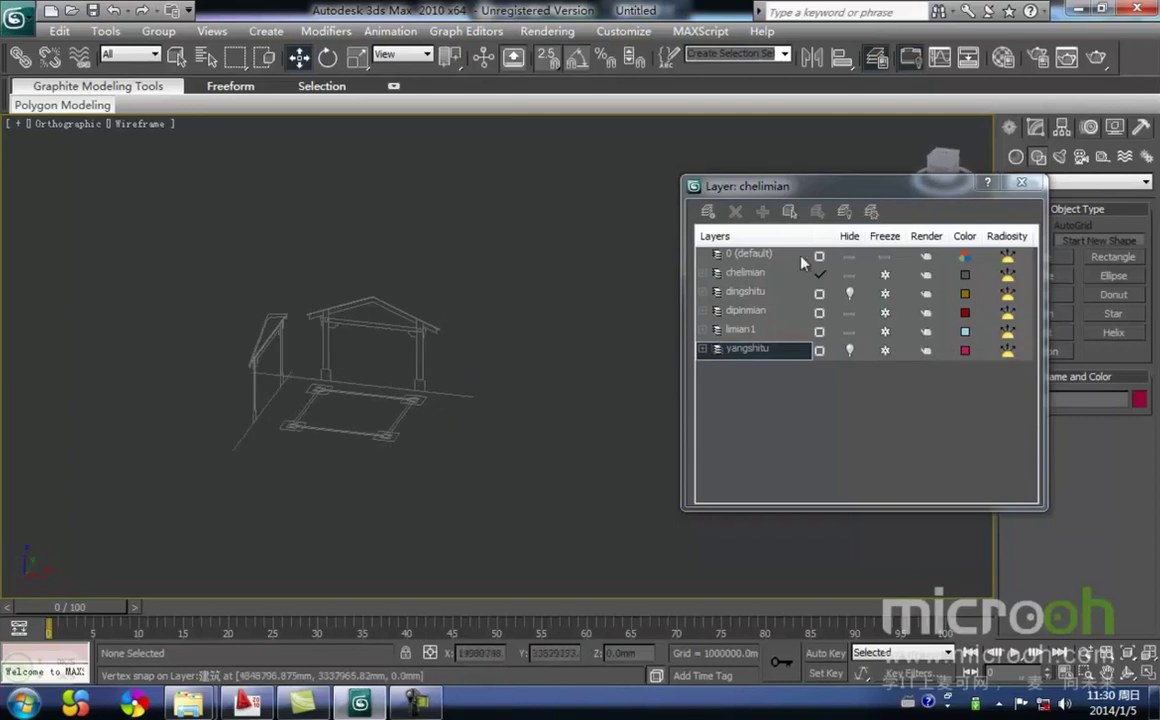